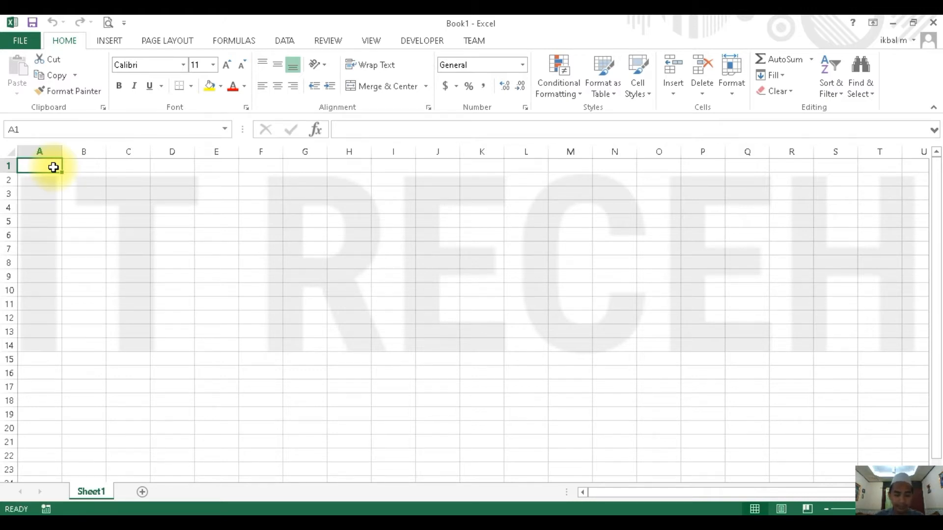
- Enter the headers NO, NAMA and JENIS KELAMIN in A1:C1 and autofit column C to its text
type("NO")
left_click(86, 162)
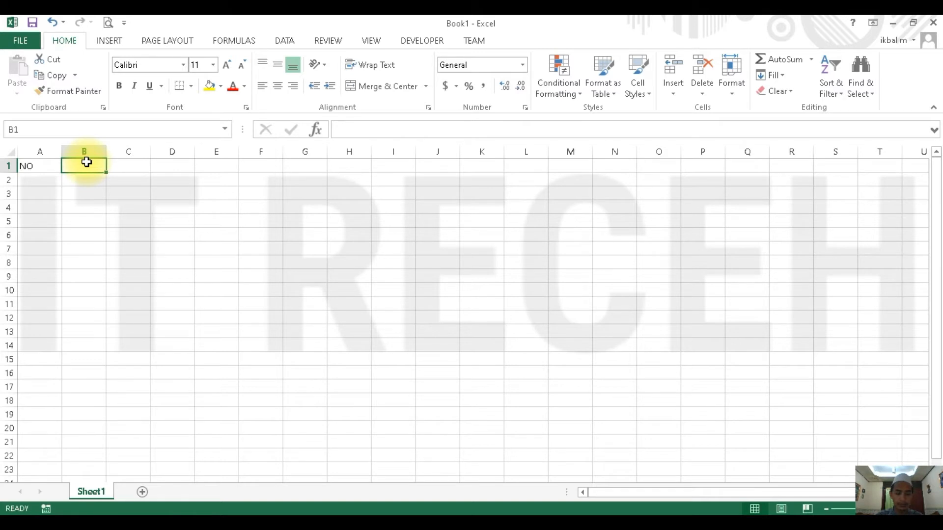
type("NAMA")
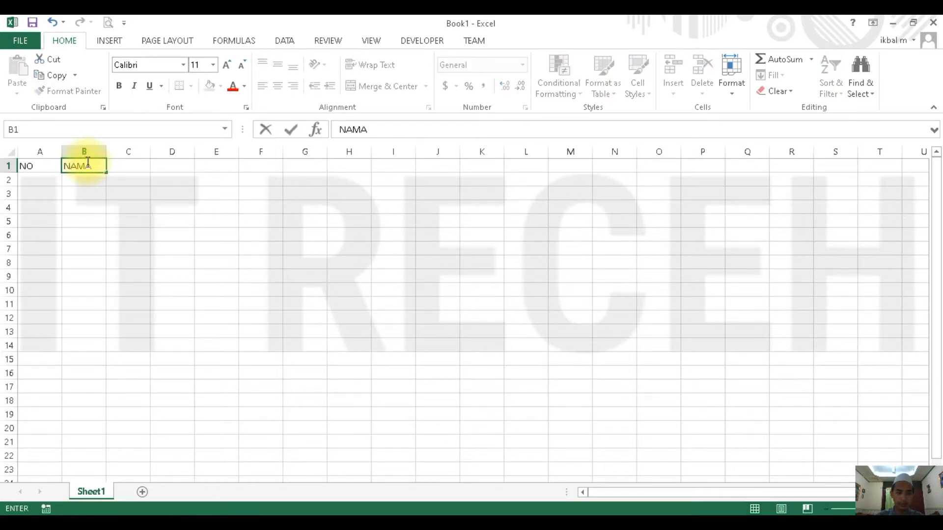
key("Tab")
type("JENIS")
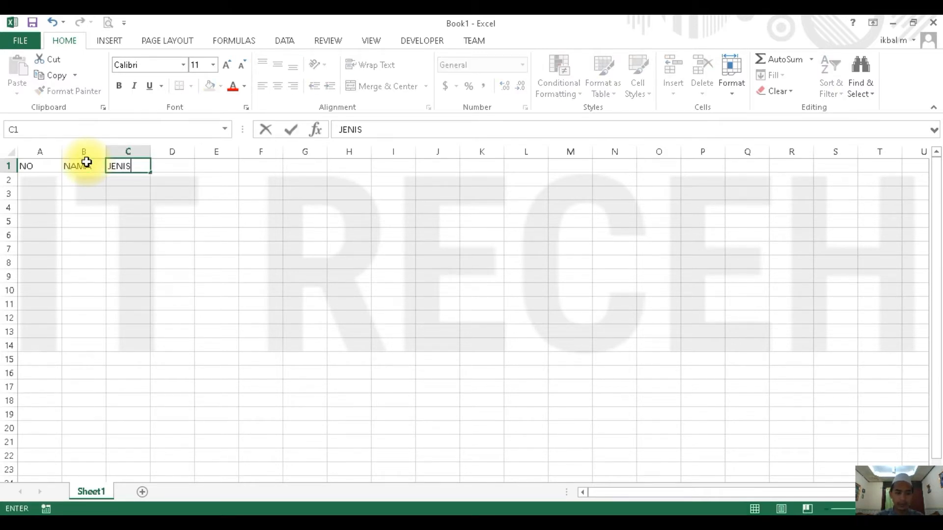
type(" KELAMIN")
key("Tab")
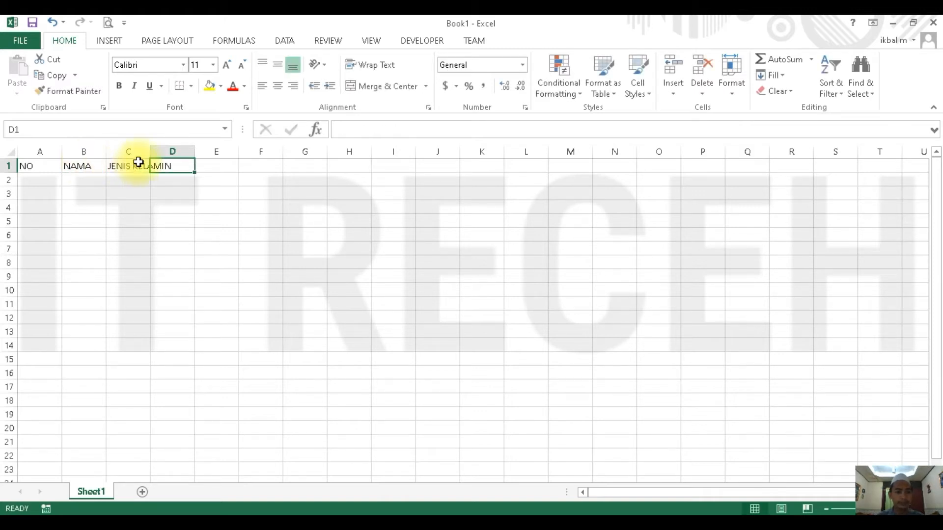
double_click(150, 150)
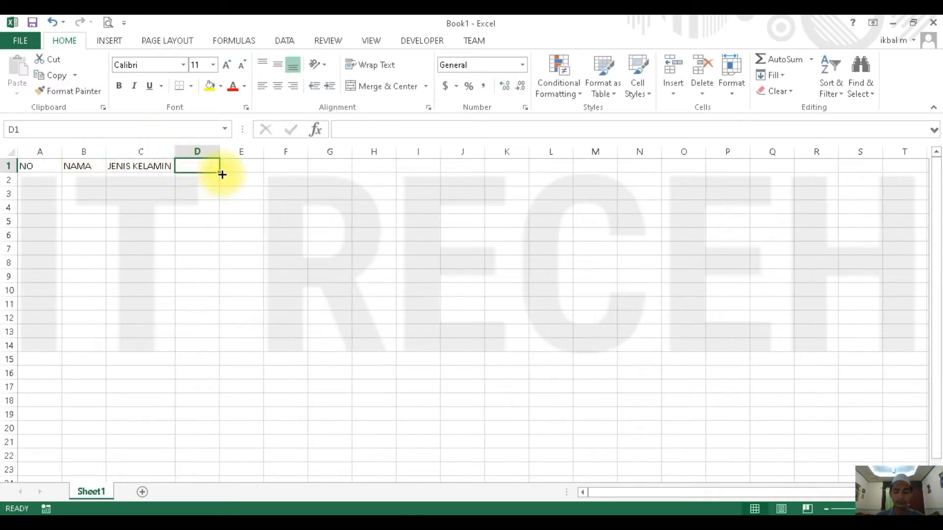
- Enter the headers STATUS and ALAMAT in cells D1 and E1
type("STATUS")
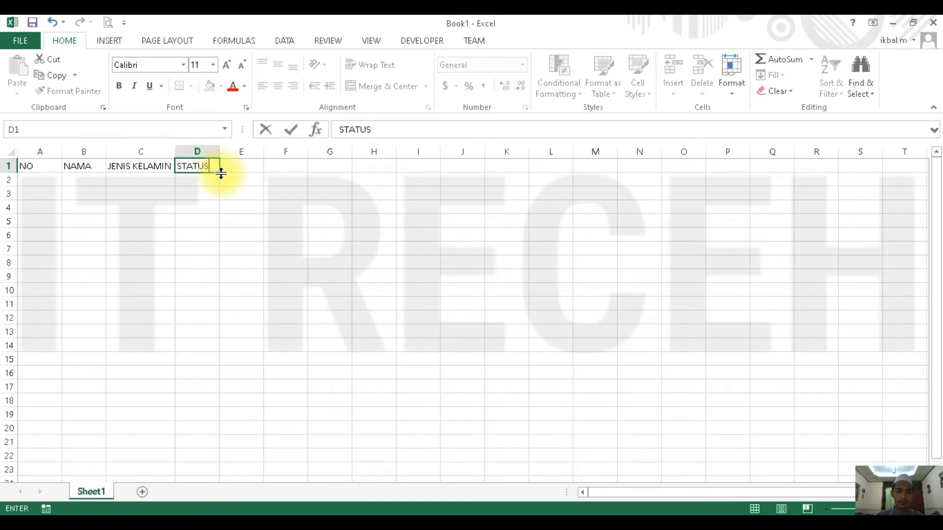
key("Tab")
type("ALAMAT")
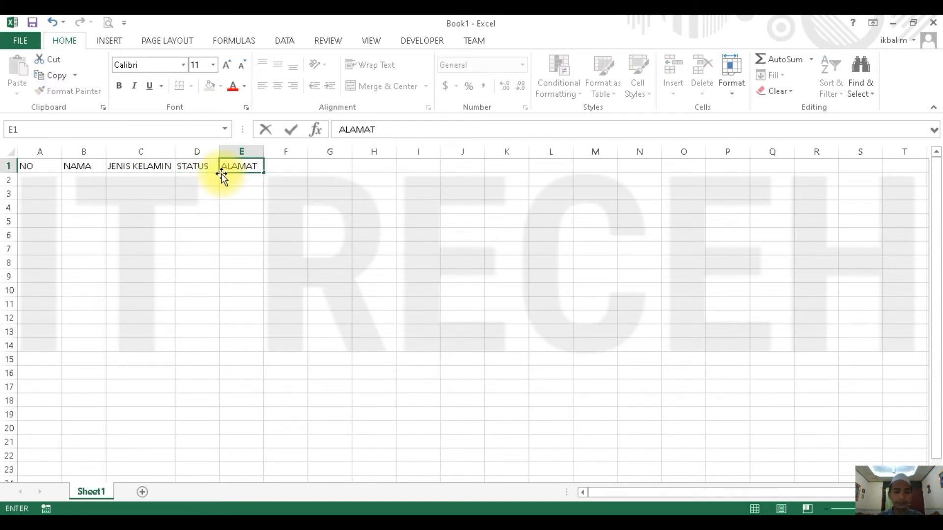
key("Right")
key("Down")
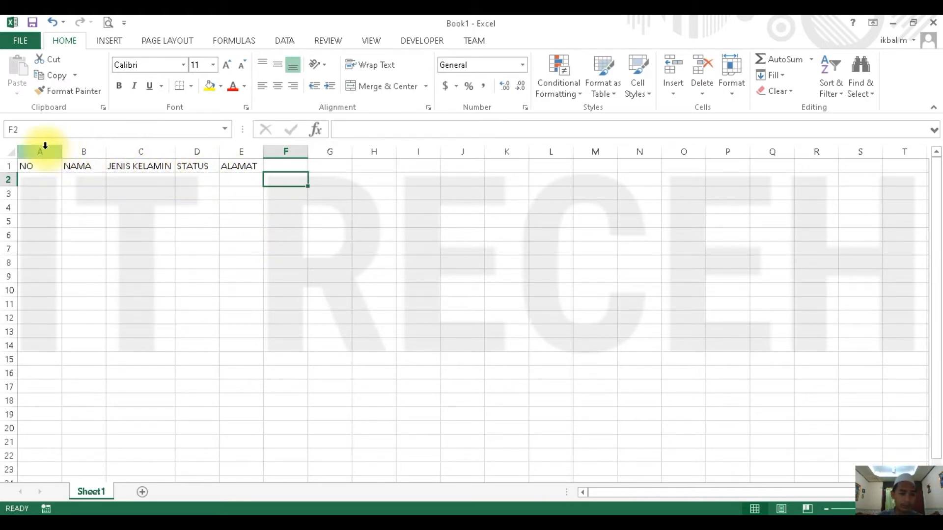
- Narrow column A to fit its header and widen columns B to E to one equal width
left_click_drag(43, 145, 262, 150)
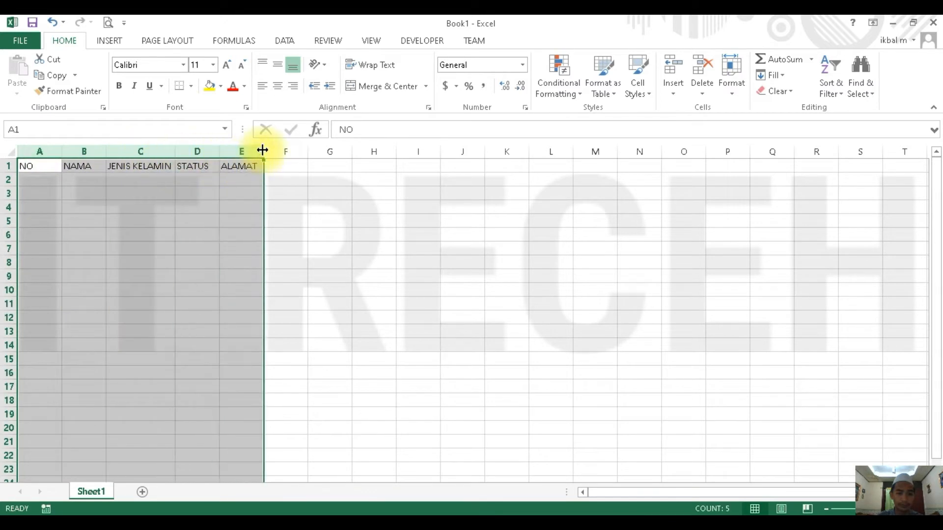
left_click(64, 178)
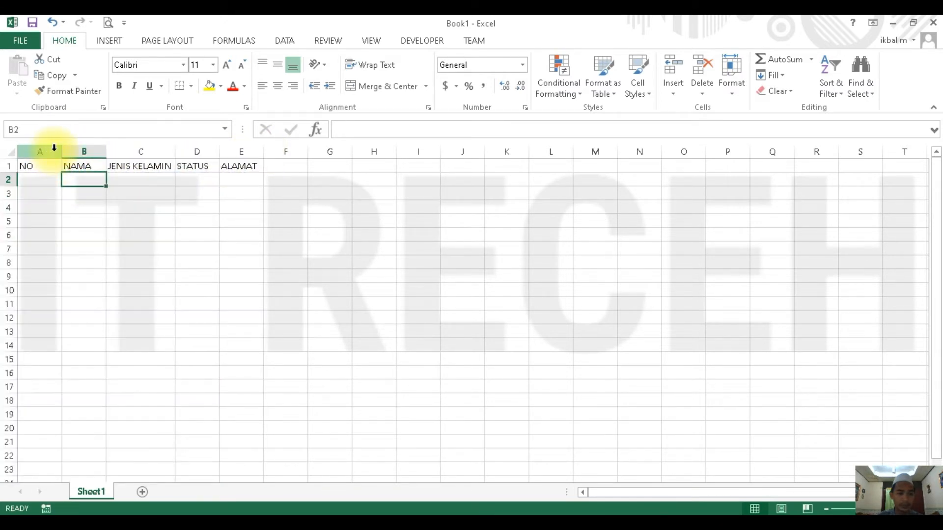
left_click_drag(63, 152, 305, 151)
left_click(246, 209)
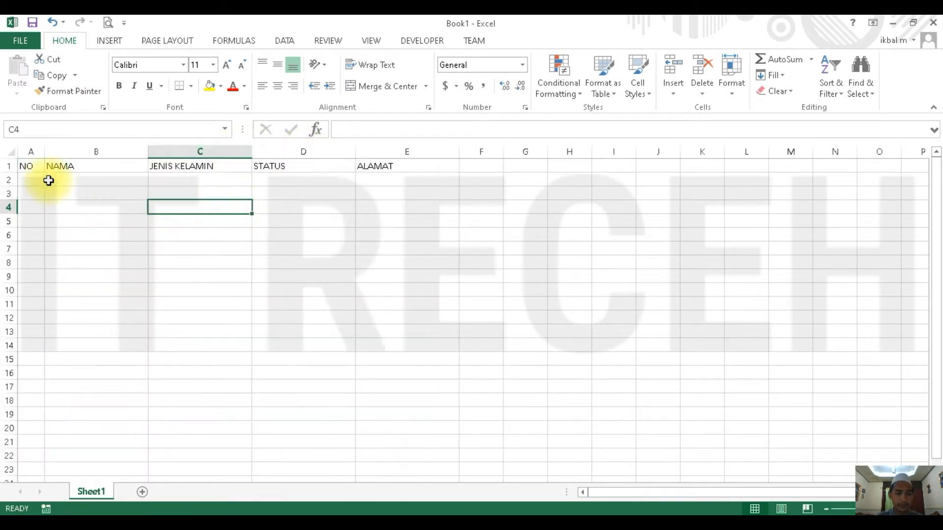
left_click(39, 168)
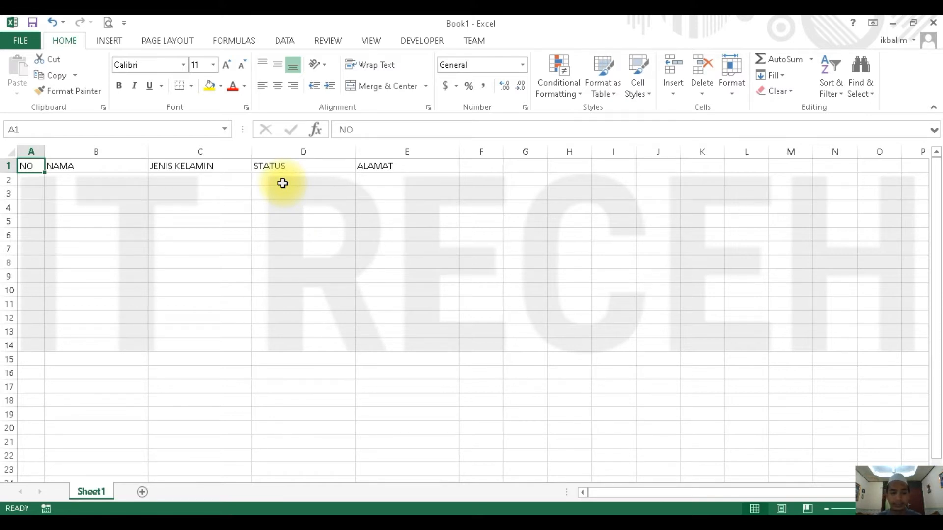
left_click(196, 169)
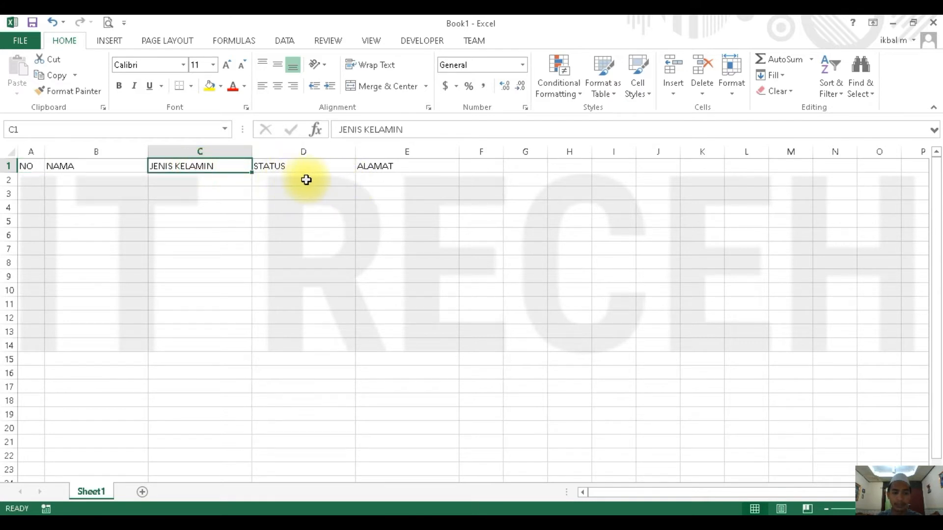
left_click(317, 168)
- Apply All Borders to the header row A1:E1
left_click_drag(38, 165, 406, 172)
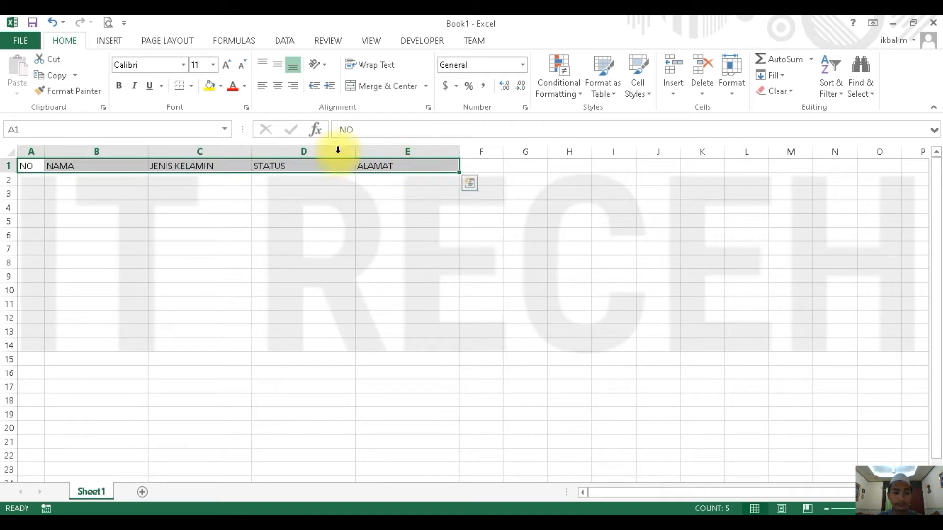
left_click(191, 86)
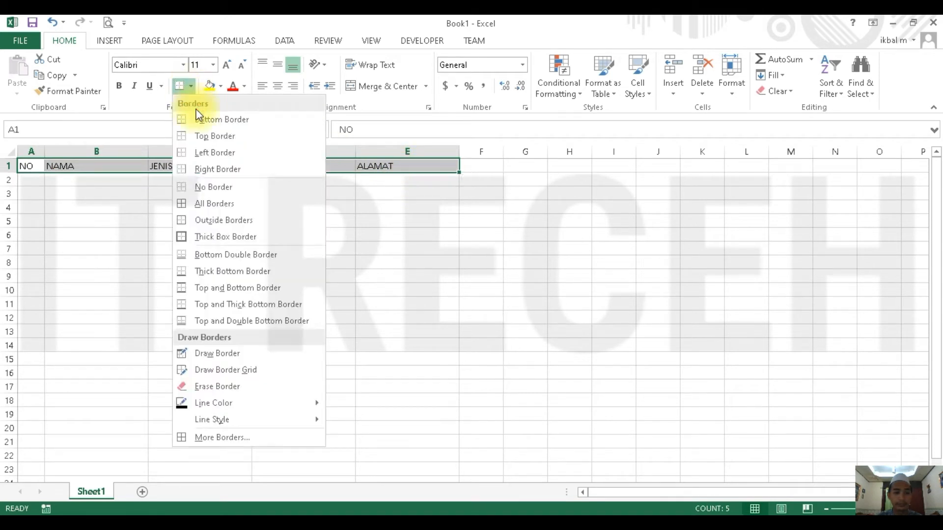
left_click(202, 203)
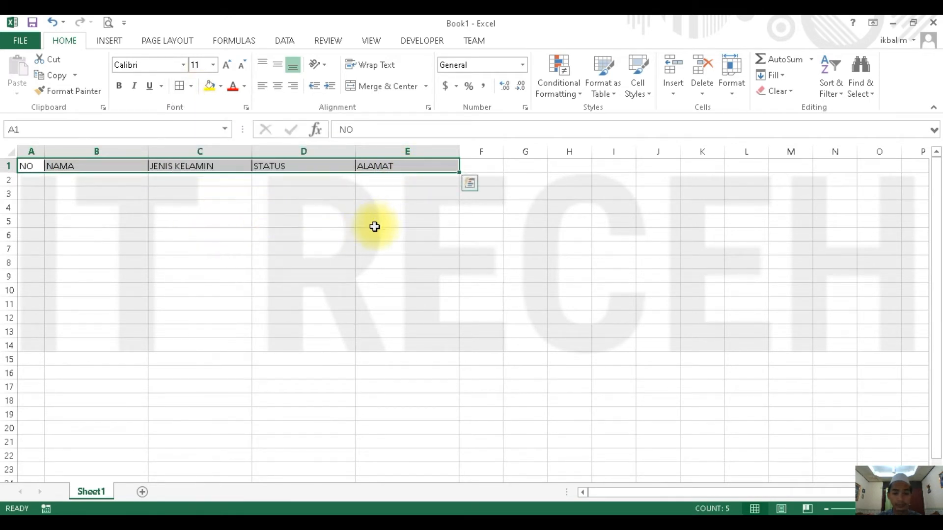
- Enter 1 in A2 as the first row number
left_click(79, 181)
left_click(41, 180)
type("1")
- Fill the NAMA column in B2:B7 with six sample first names
left_click(80, 181)
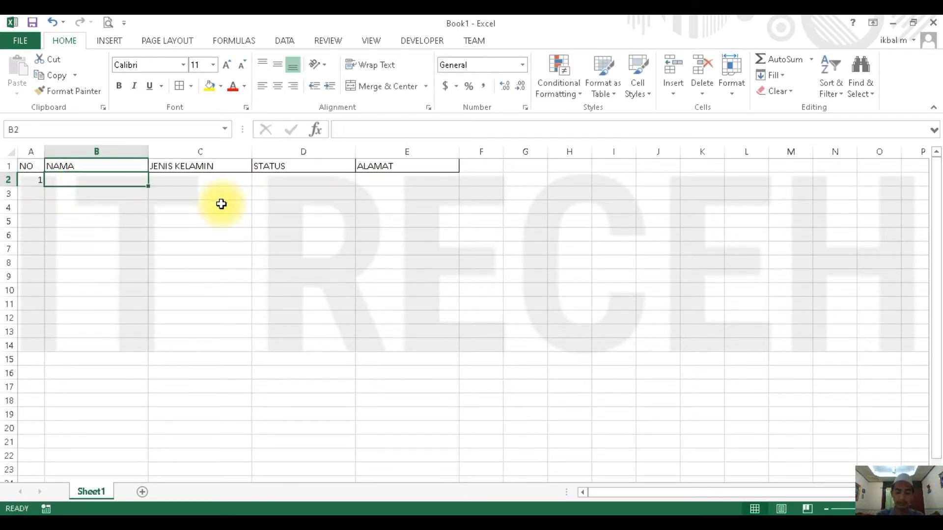
type("Susi")
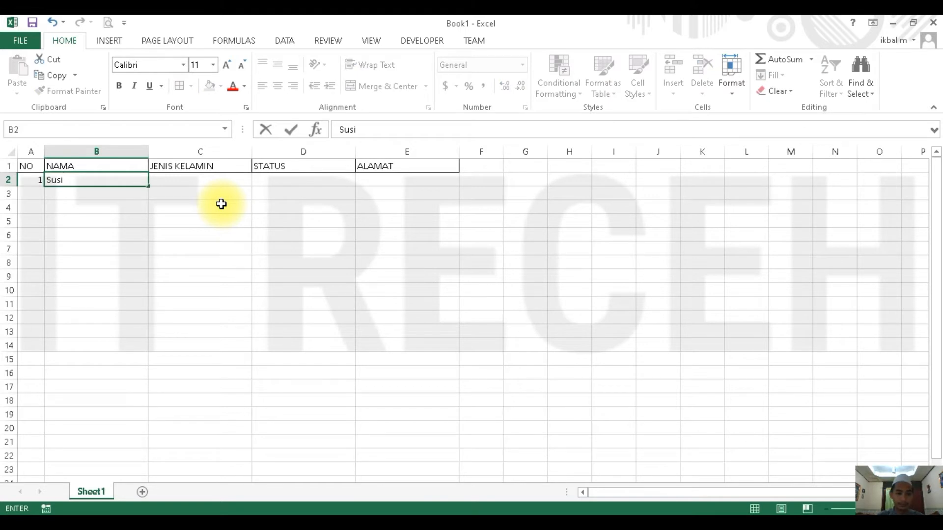
key("Return")
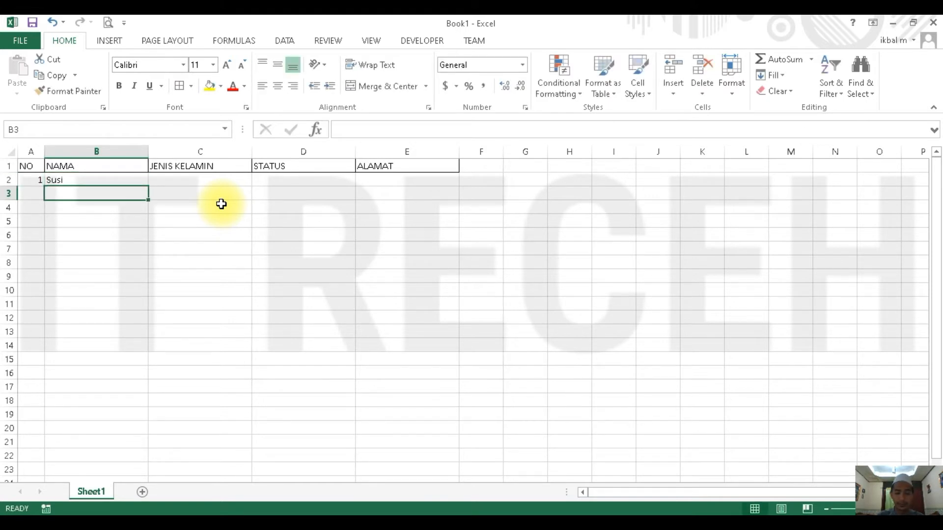
type("Sas")
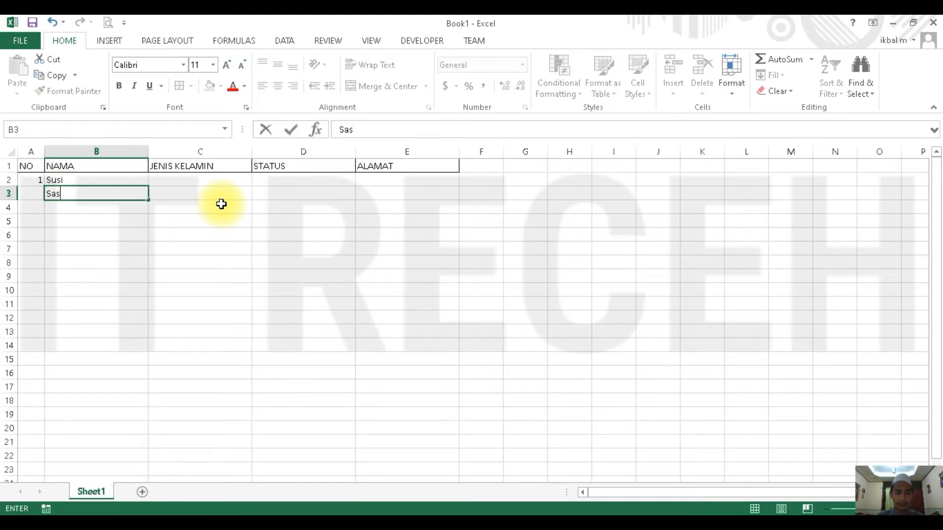
type("a")
key("Return")
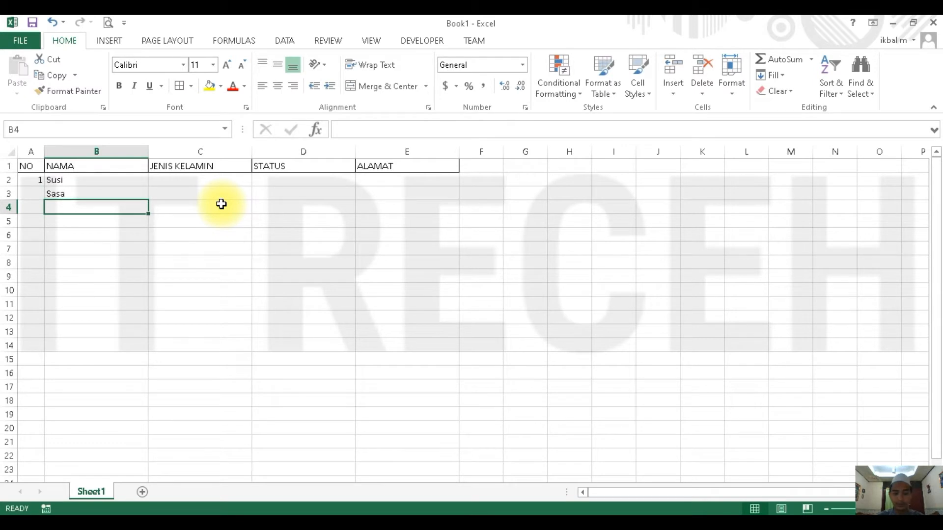
type("Sisi")
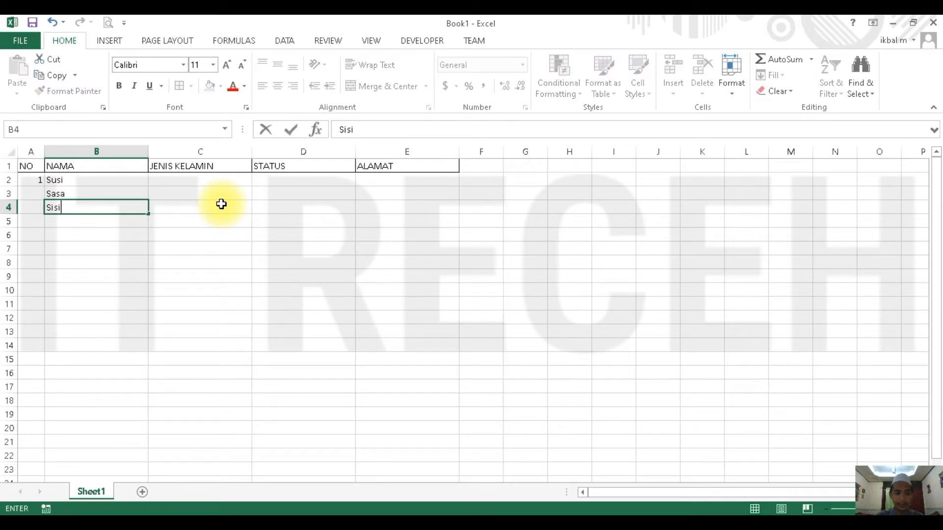
key("Return")
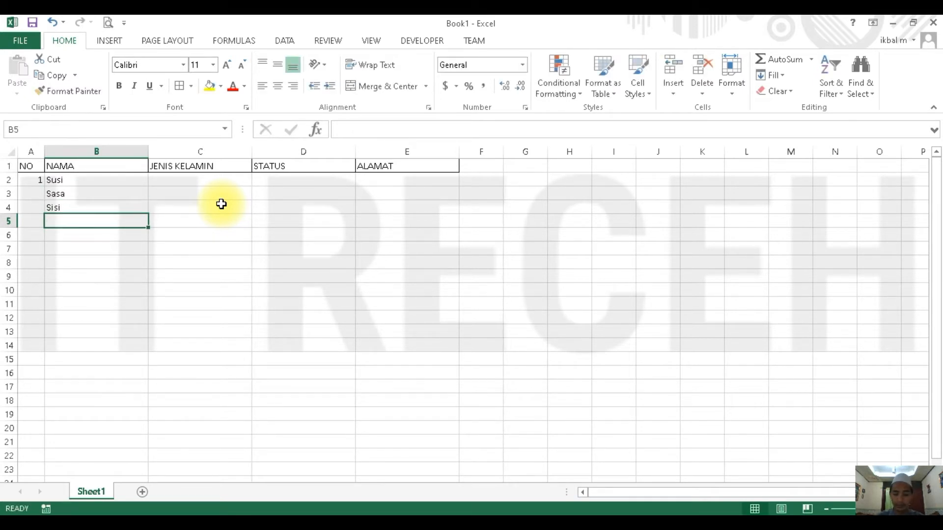
type("Dodo")
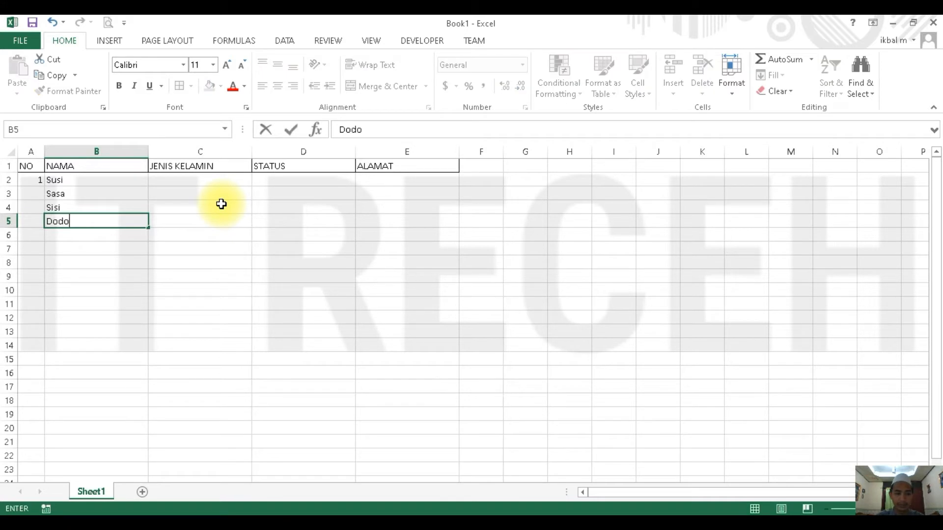
key("Return")
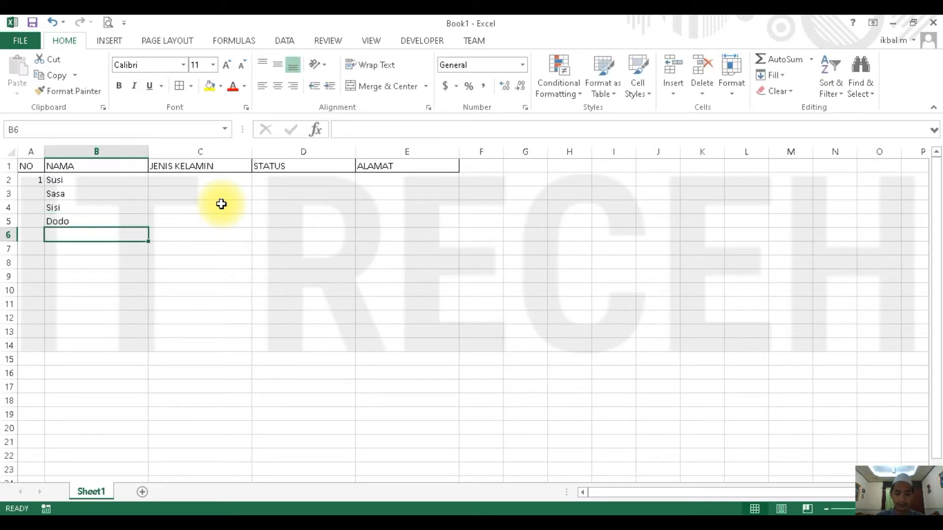
type("Dodi")
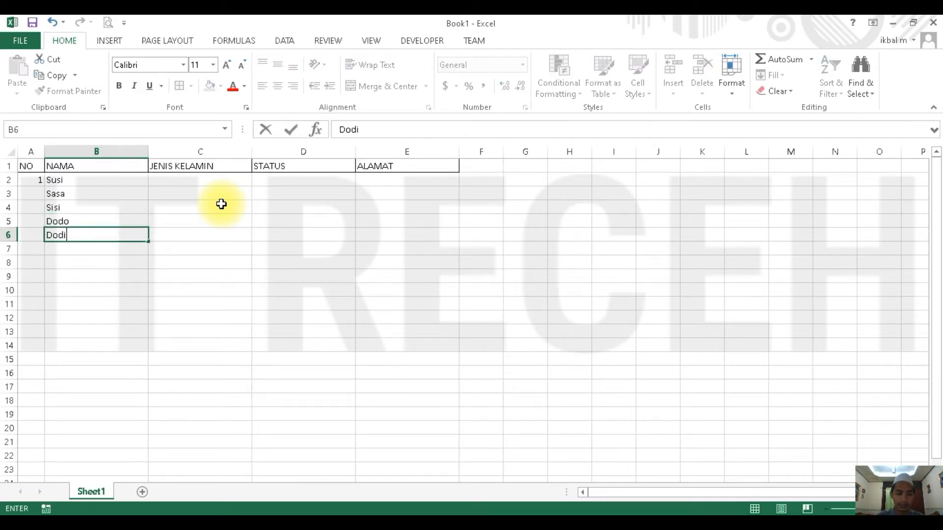
key("Return")
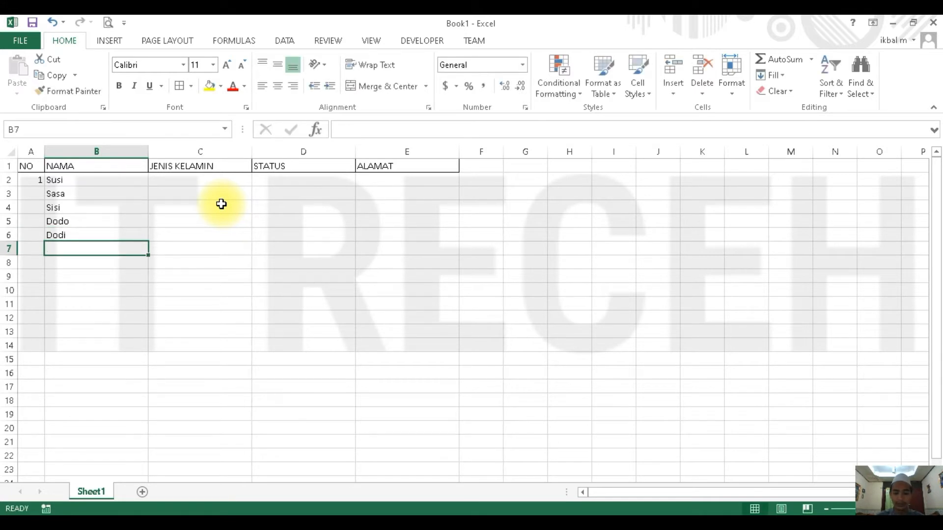
type("Didi")
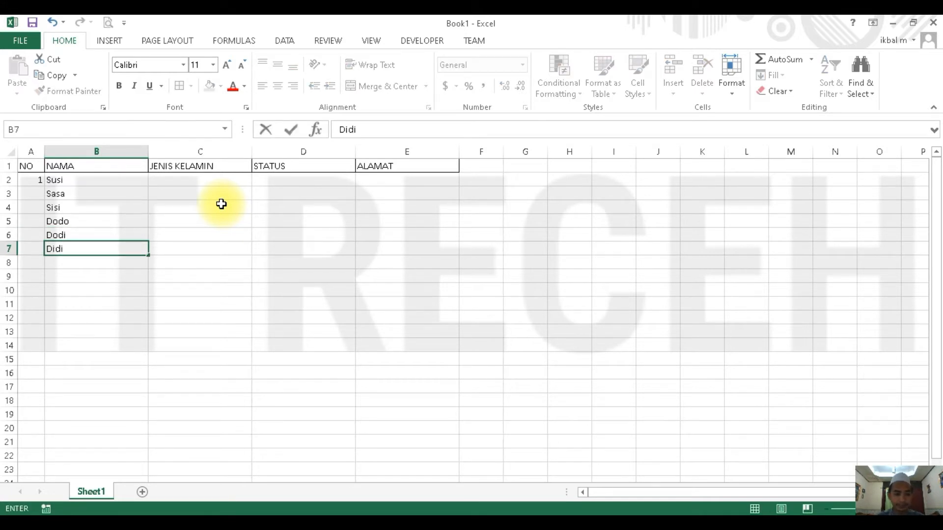
- Enter 2 in A3 and extend the number series down to 6 in A7
key("Up")
key("Left")
key("Up")
key("Up")
key("Up")
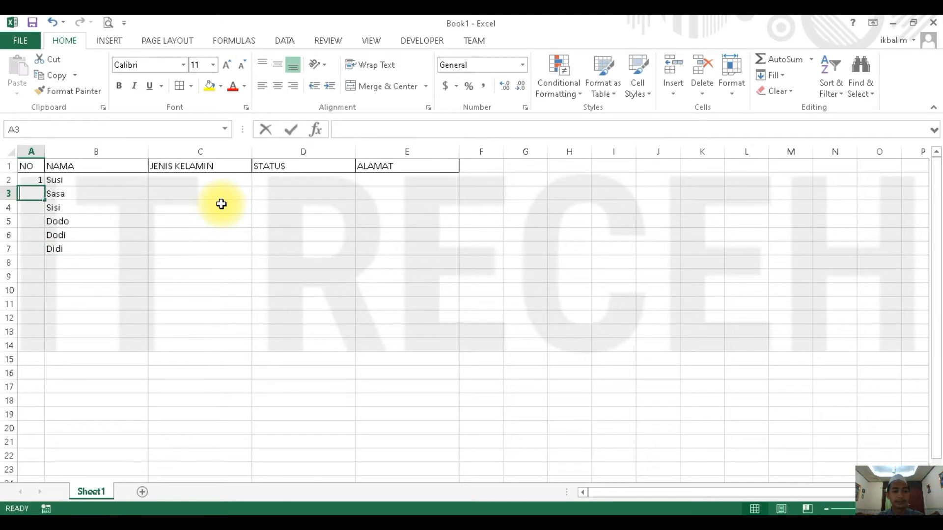
type("2")
key("Return")
left_click_drag(38, 181, 44, 252)
- Enter Wanita, Cewe, Perempuan and Laki-laki in cells C2:C5 of the JENIS KELAMIN column
left_click(180, 182)
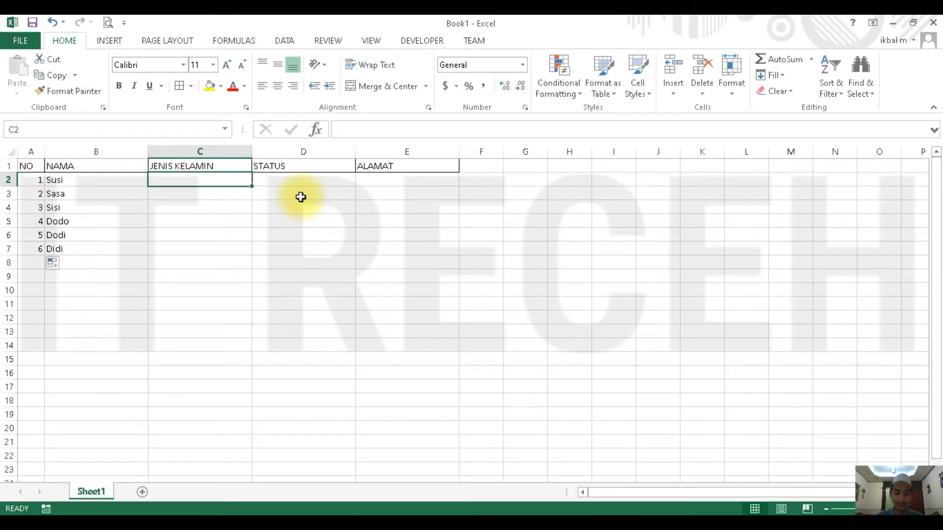
type("Wanita")
key("Return")
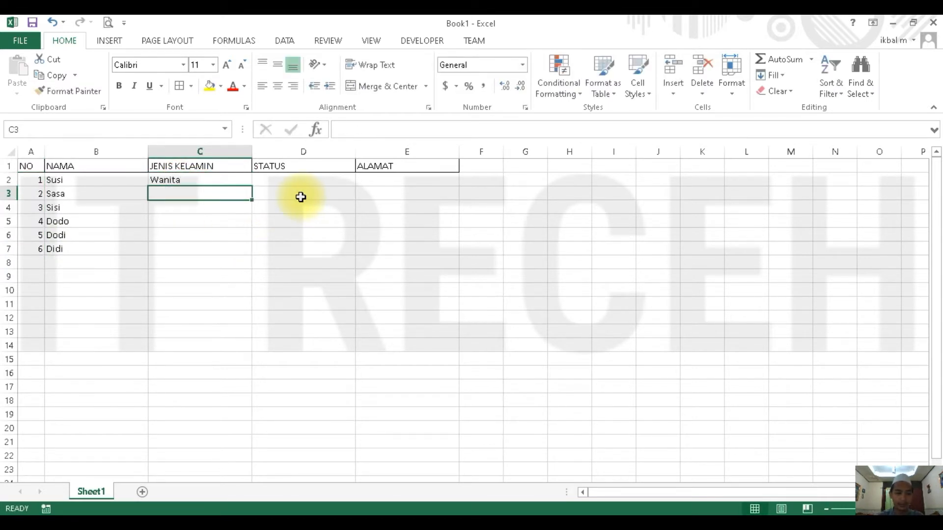
type("Cewe")
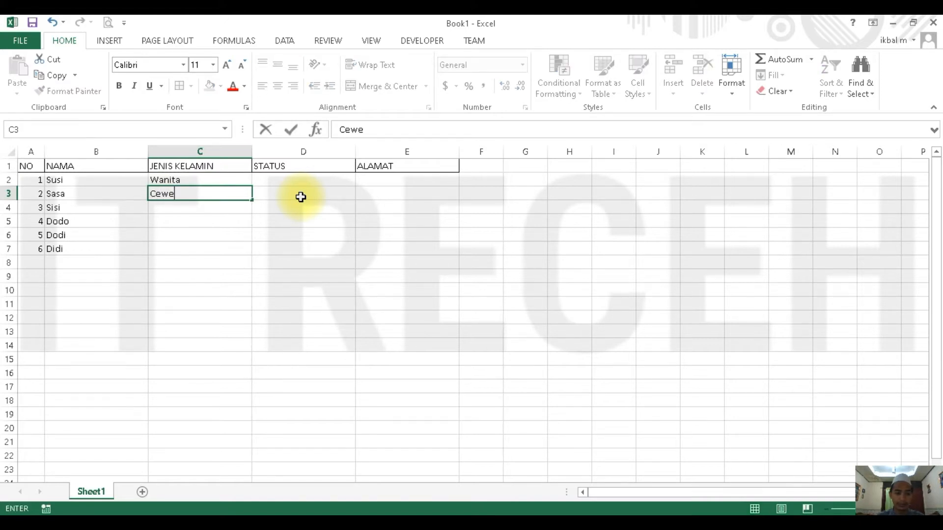
key("Return")
type("Perem")
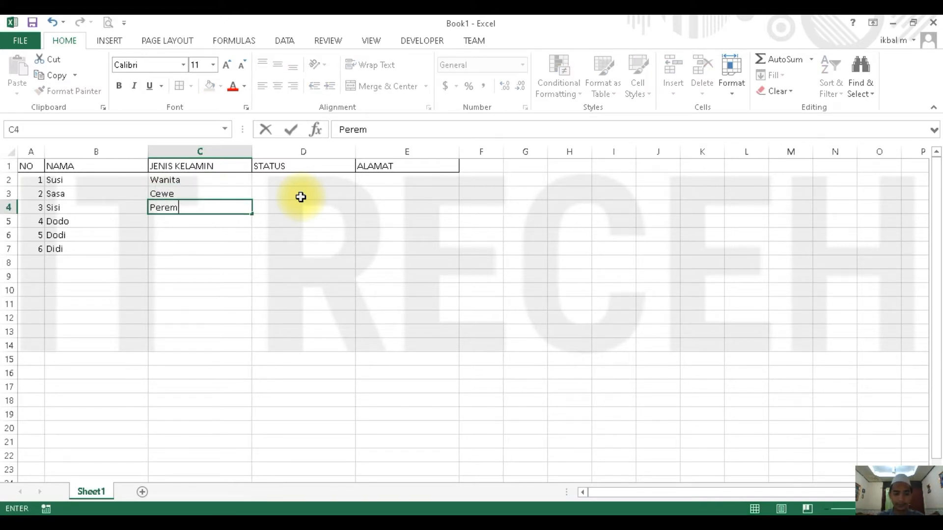
type("puan")
key("Return")
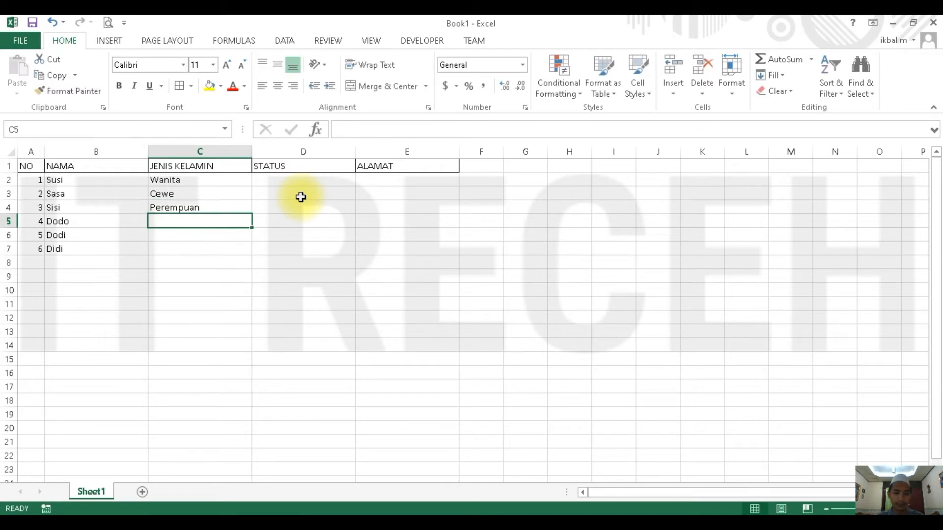
type("Laki-laki")
key("Return")
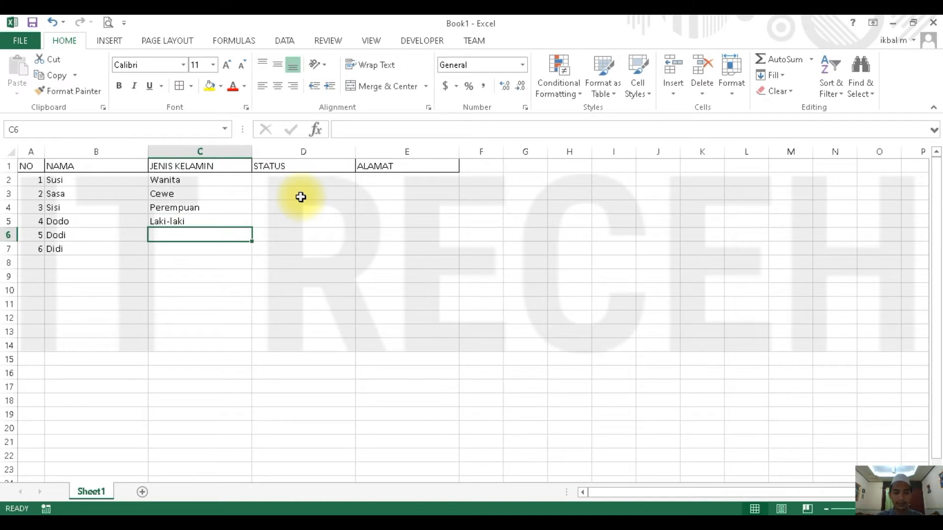
- Enter Cowo in C6 and Pria in C7 to complete the JENIS KELAMIN column
type("Cowo")
key("Return")
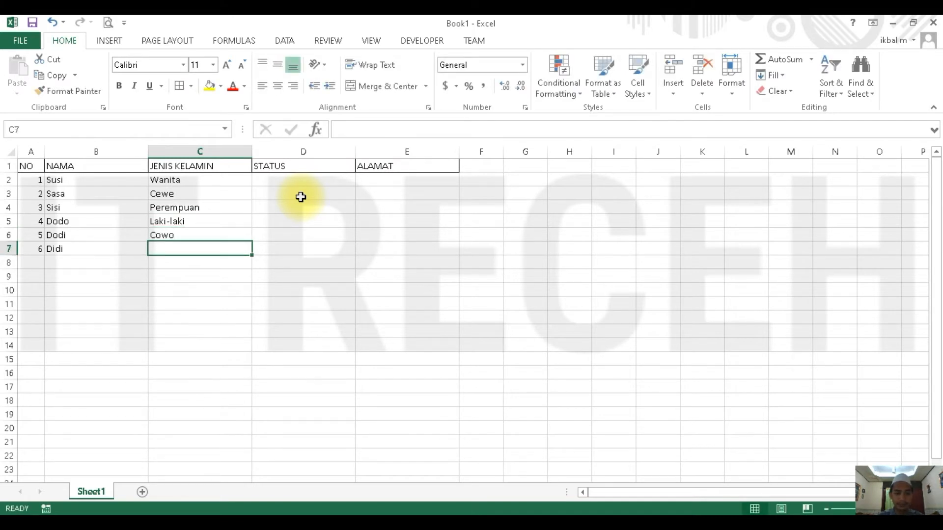
type("Pria")
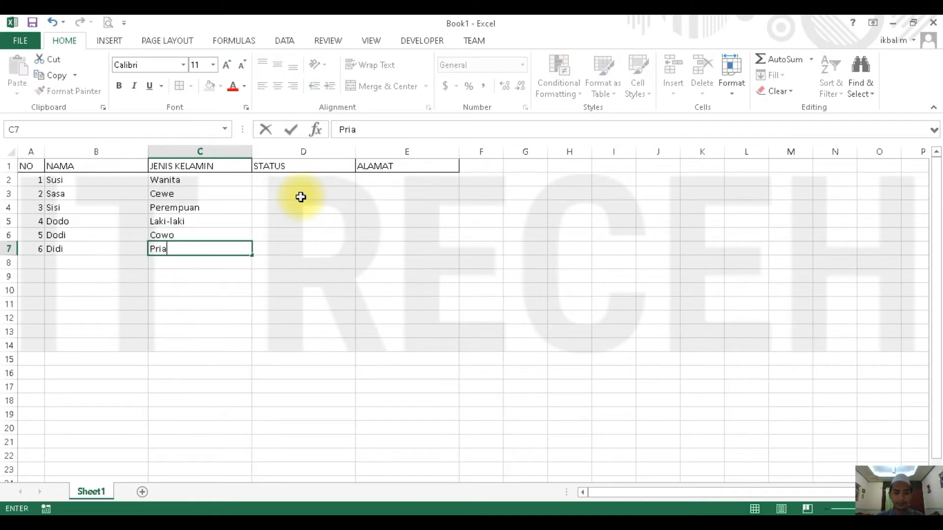
- Enter Belum Menikah, Tidak Menikah and Menikah in cells D2:D4 of the STATUS column
key("Right")
key("Up")
key("Up")
key("Up")
key("Up")
key("Up")
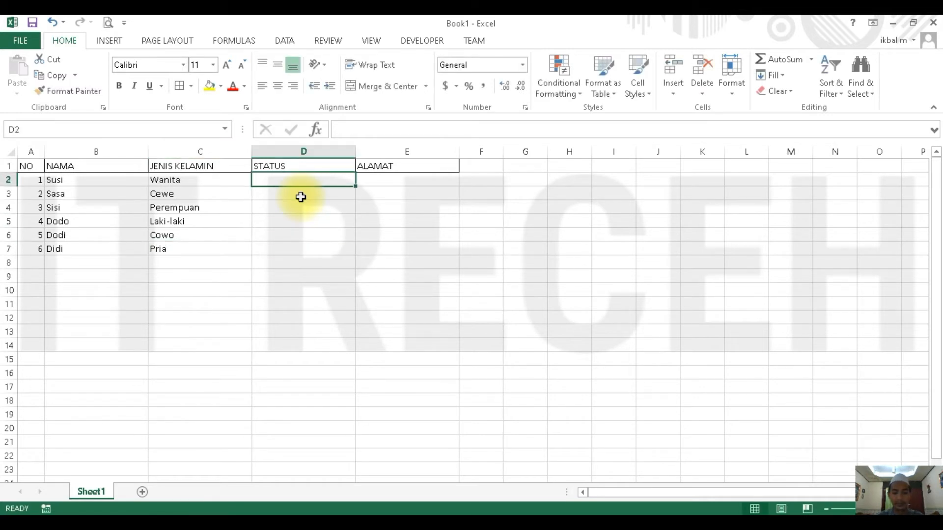
type("Belum Menikah")
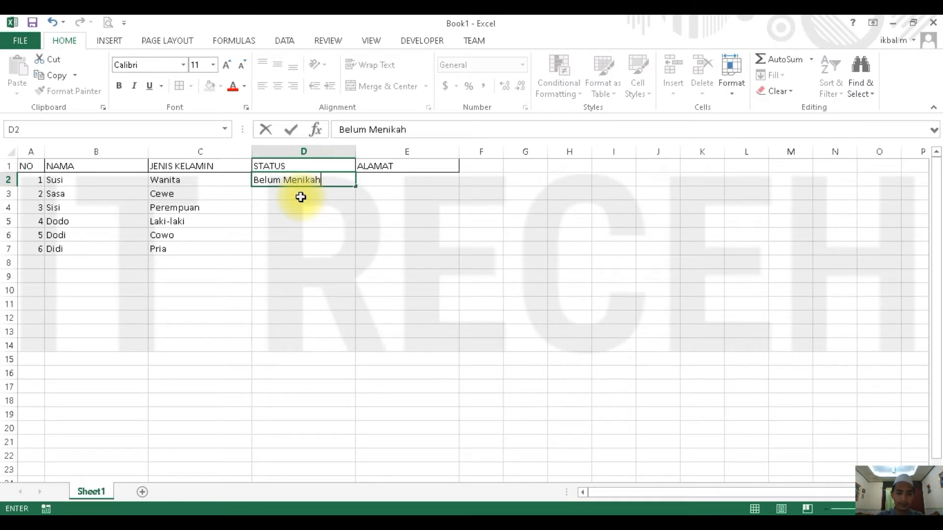
key("Return")
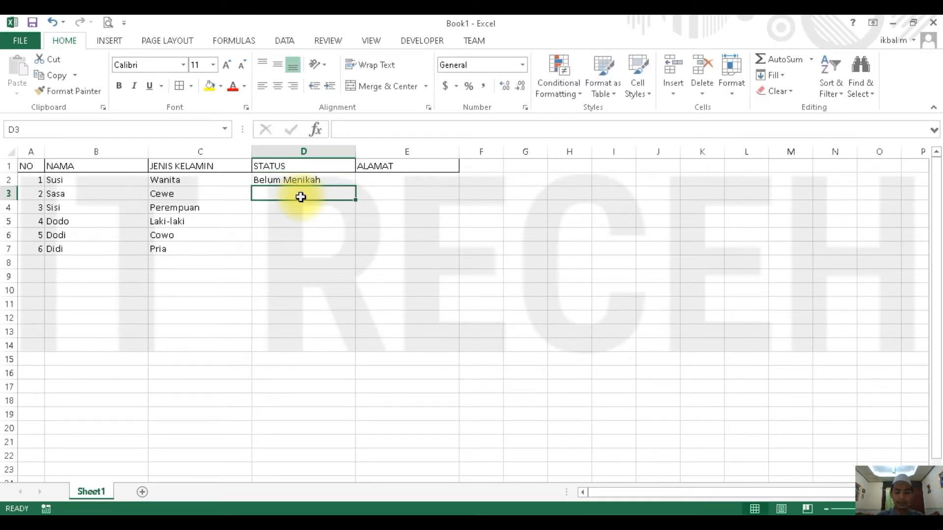
type("Tidak Me")
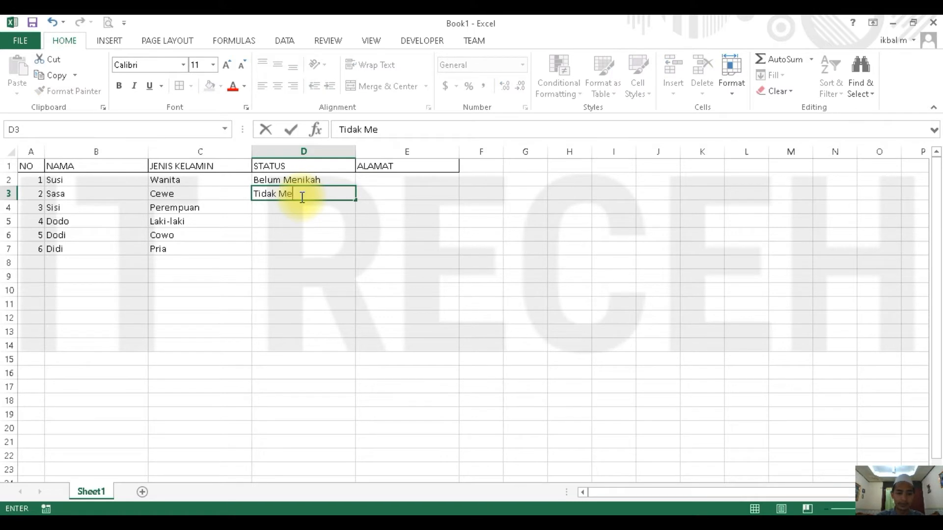
type("nikah")
key("Return")
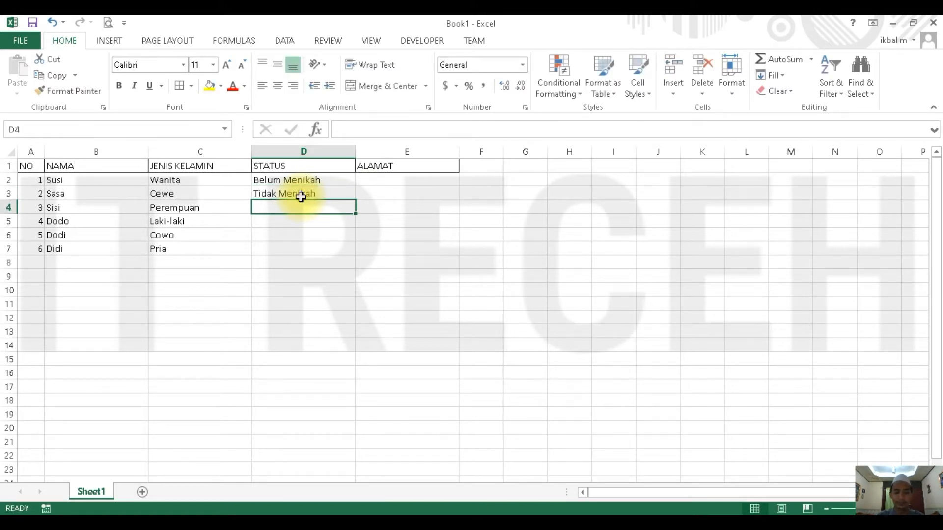
type("Menikah")
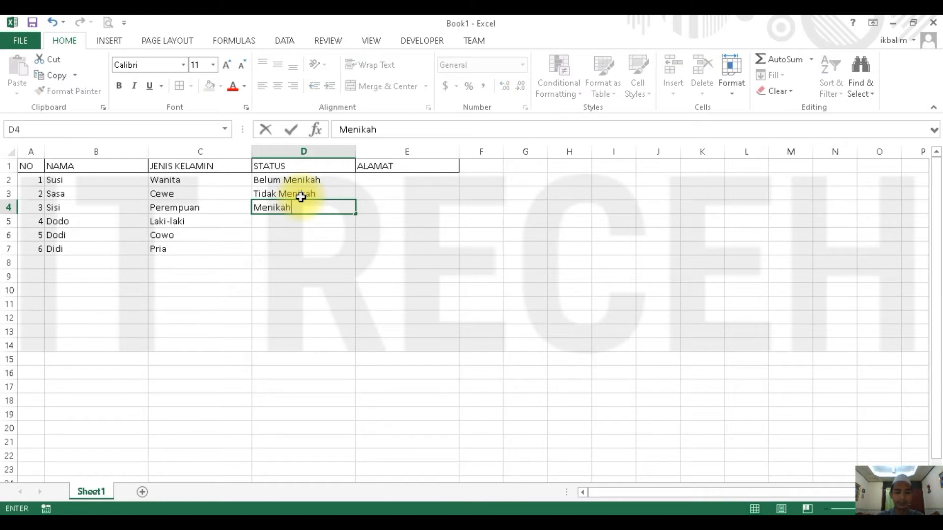
key("Return")
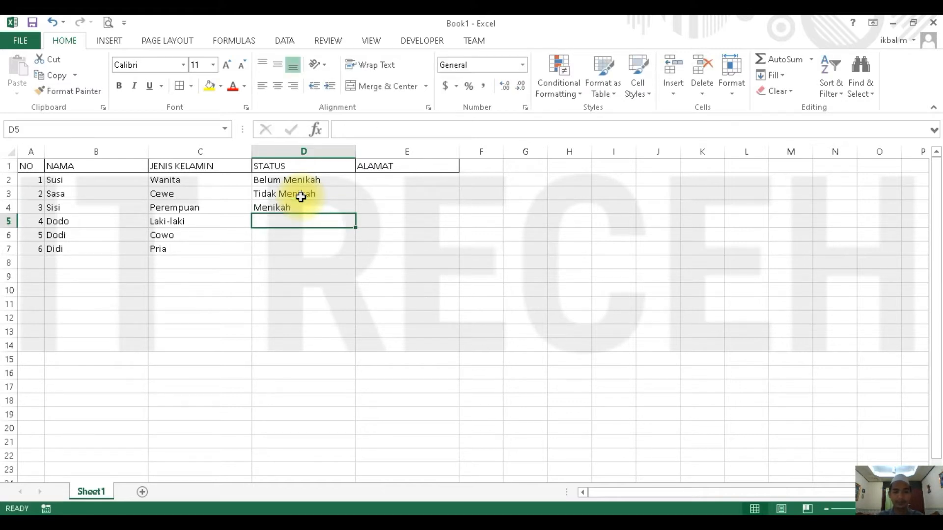
- Enter Sudah Menikah, Menikah and Belum in cells D5:D7 of the STATUS column
type("Sudah")
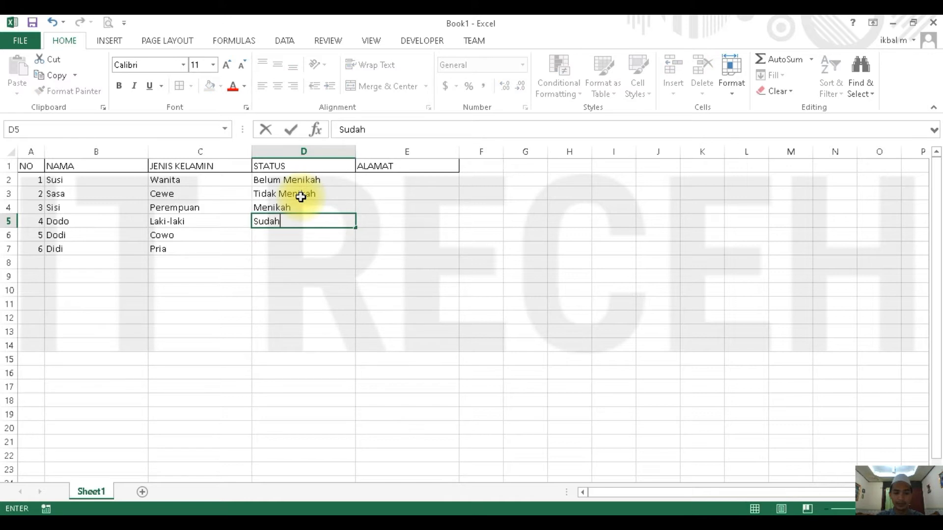
type(" Menikah")
key("Return")
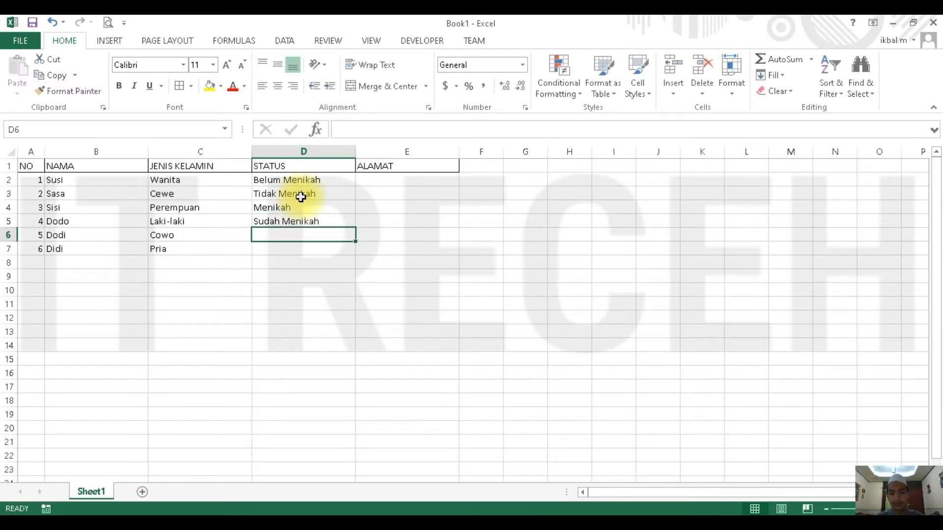
type("Menikah")
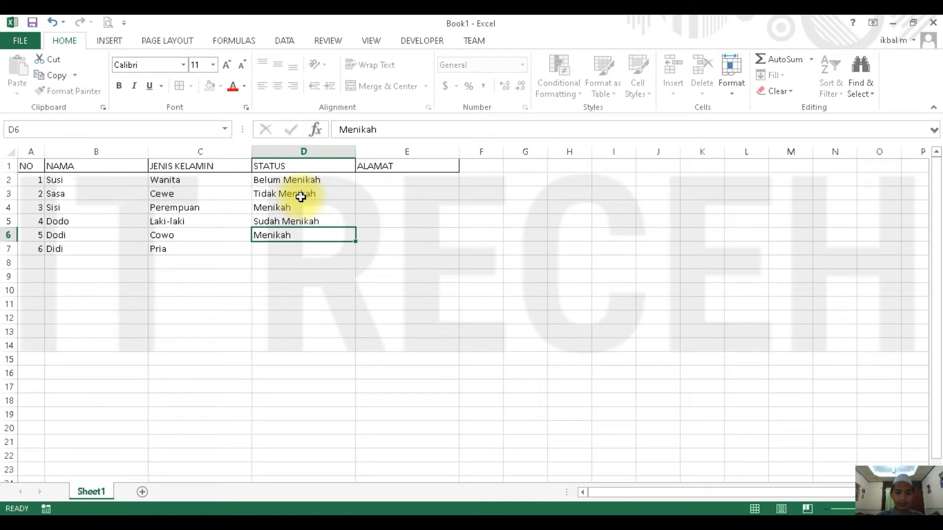
key("Return")
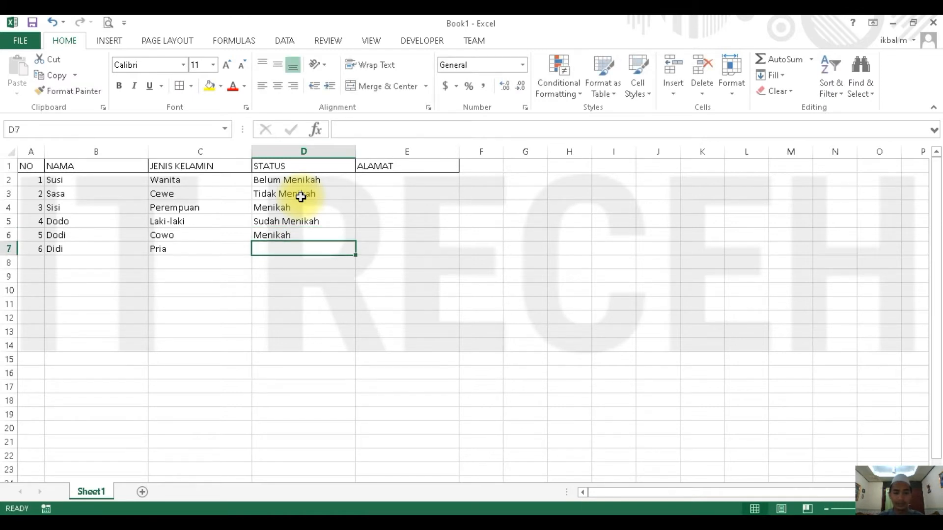
type("Belum")
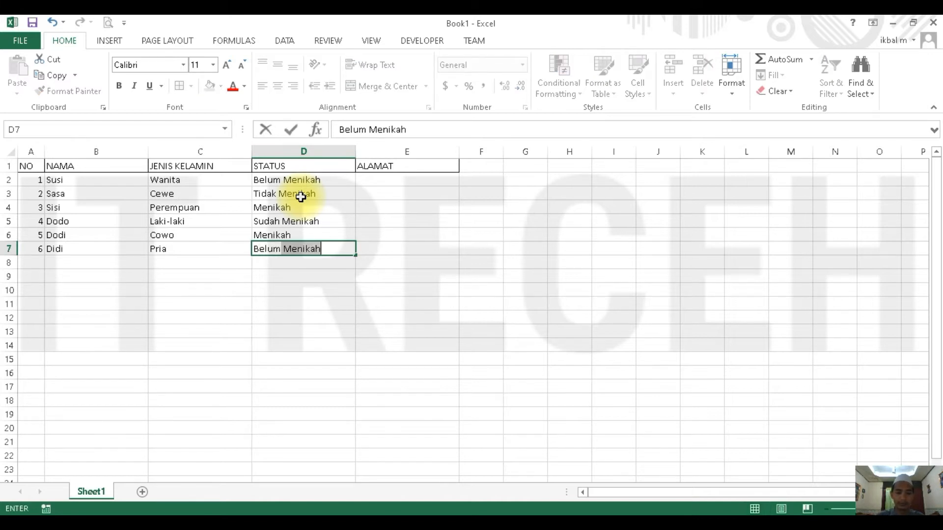
key("Delete")
key("Return")
- Enter Tambelang - 1 in E2 as the first ALAMAT value
key("Right")
key("Up")
key("Up")
key("Up")
key("Up")
key("Up")
key("Up")
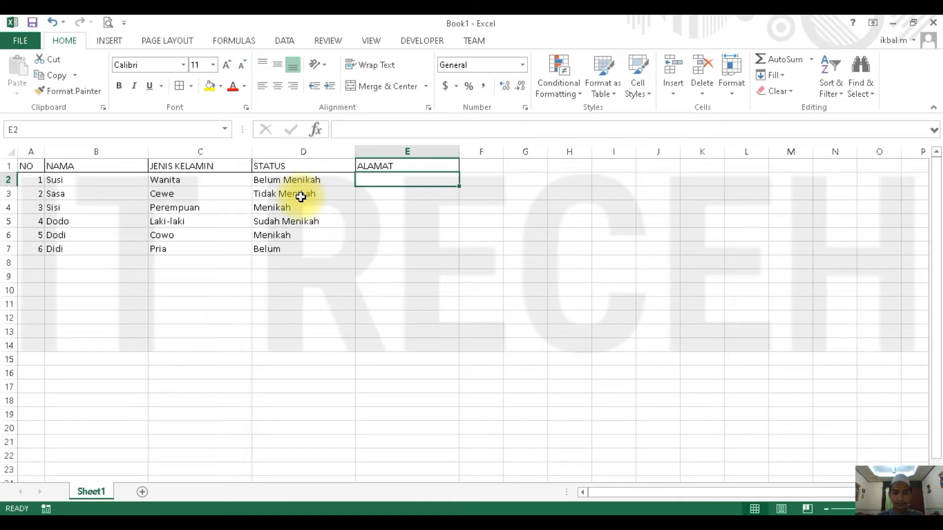
type("Tambelang")
key("Return")
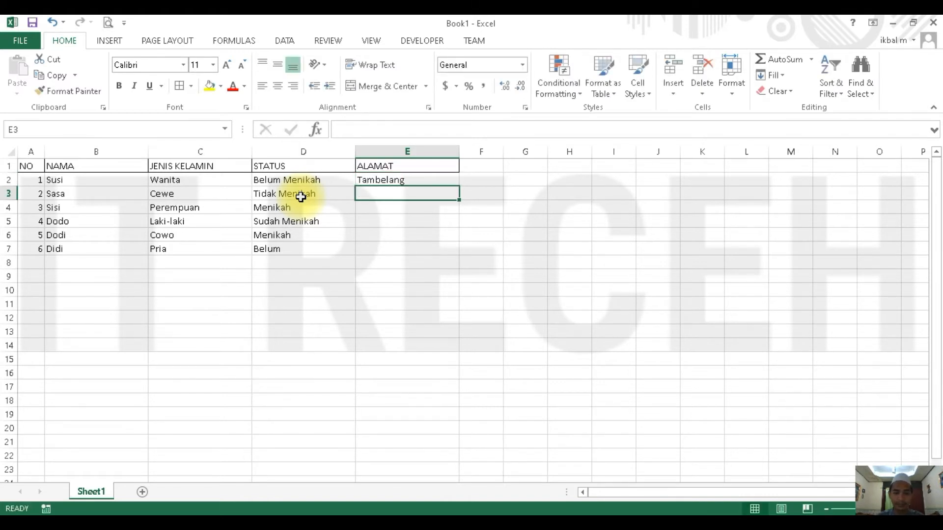
key("Up")
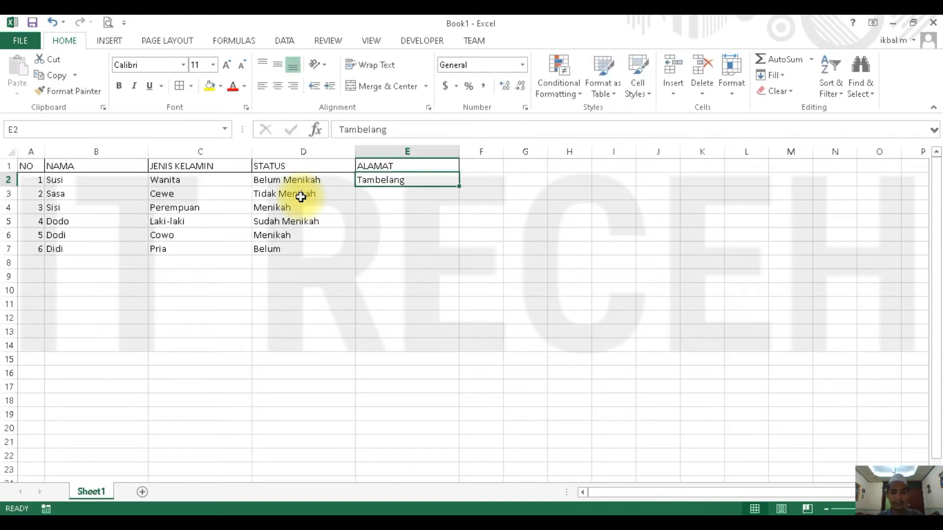
key("XF86AudioLowerVolume")
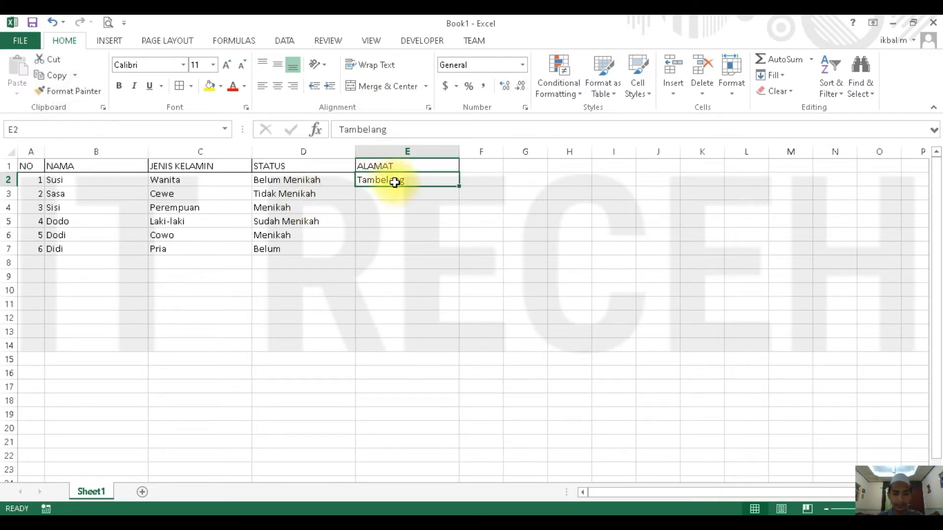
double_click(417, 181)
type("- 1")
key("Return")
key("Up")
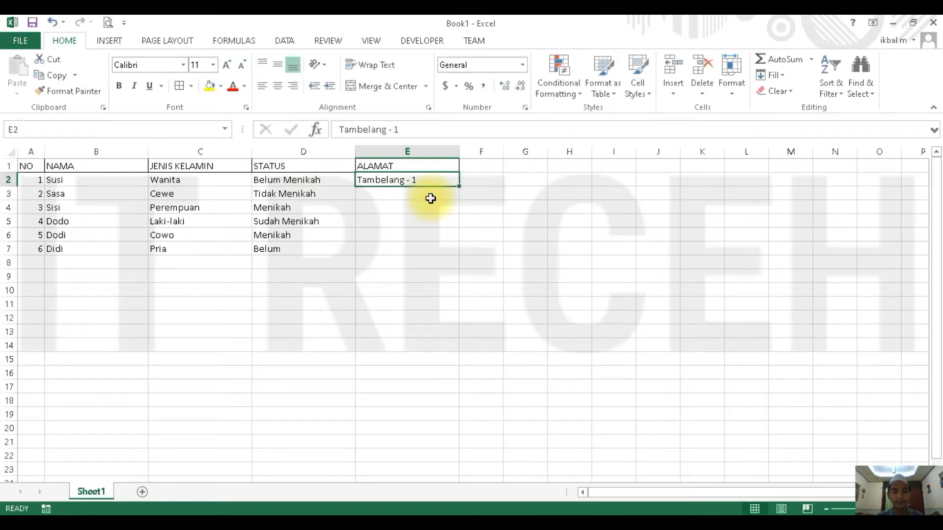
- Copy the E2 address into E3 and change it to Tambelang - 2
key("ctrl+c")
left_click(431, 197)
key("ctrl+v")
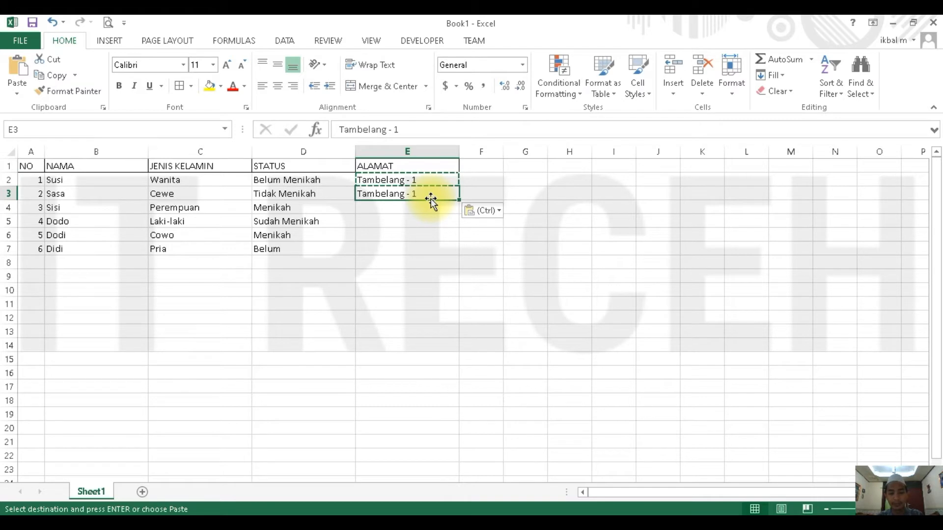
key("XF86AudioLowerVolume")
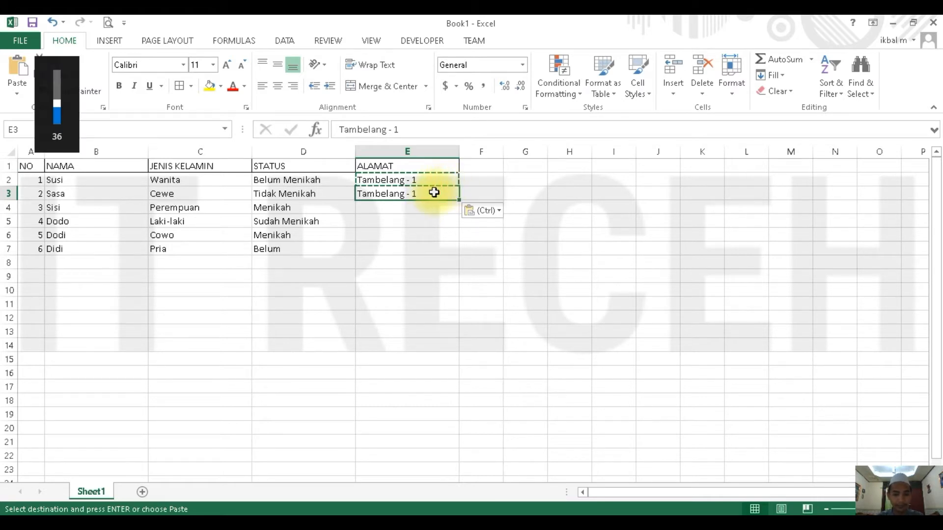
double_click(434, 191)
key("BackSpace")
type("2")
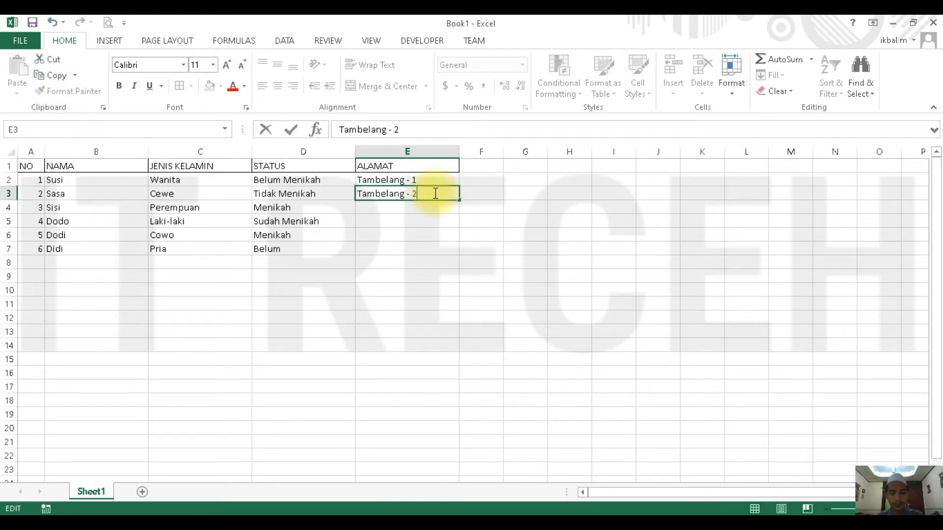
key("Return")
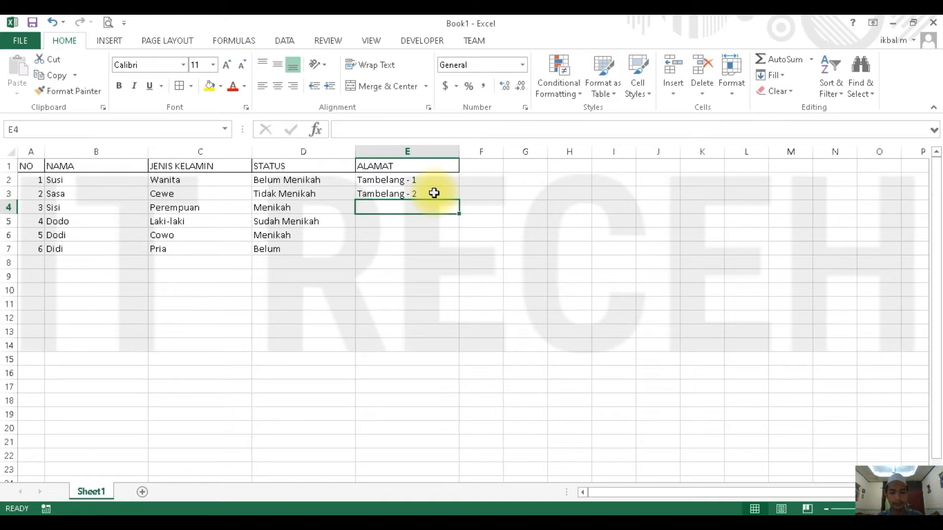
- Extend the Tambelang series from E2:E3 down to Tambelang - 6 in E7
key("Up")
key("Up")
key("shift+Down")
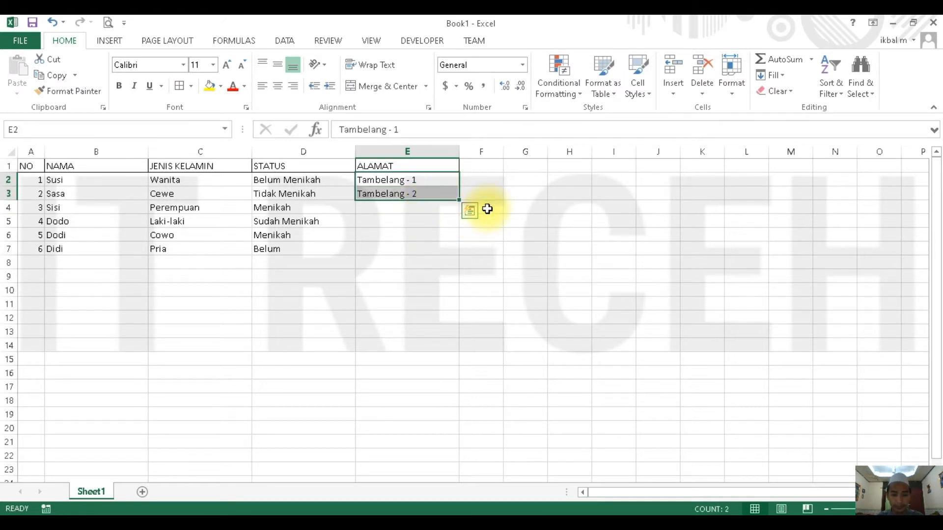
left_click_drag(459, 200, 448, 252)
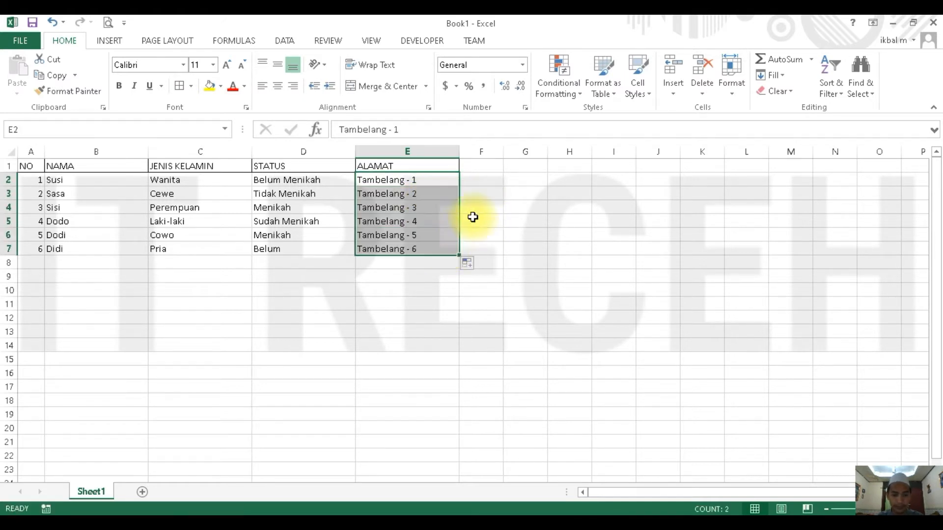
key("Right")
- Align the contents of the whole table A1:E7 vertically to the middle
left_click(295, 209)
left_click_drag(36, 164, 417, 249)
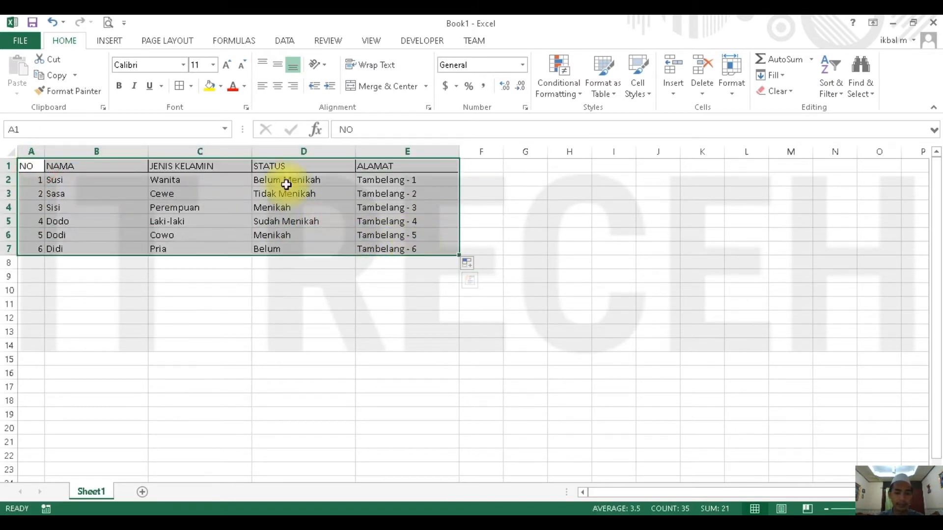
left_click(281, 69)
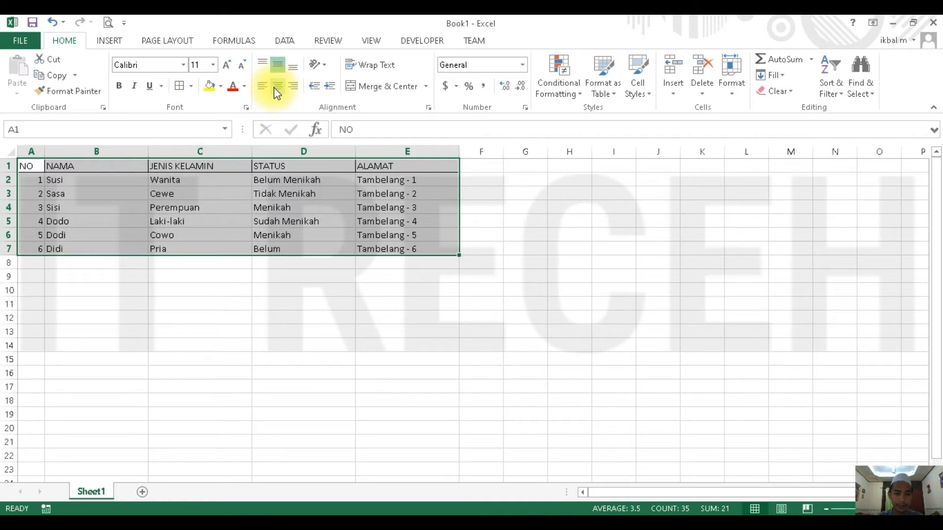
left_click(497, 191)
- Center the header texts in A1:E1 horizontally
left_click(31, 165)
left_click_drag(351, 167, 364, 165)
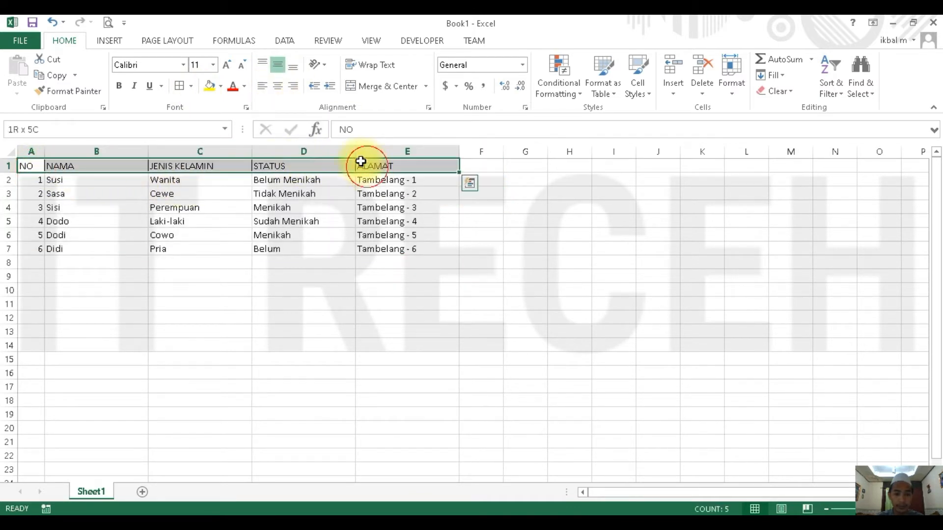
left_click(276, 87)
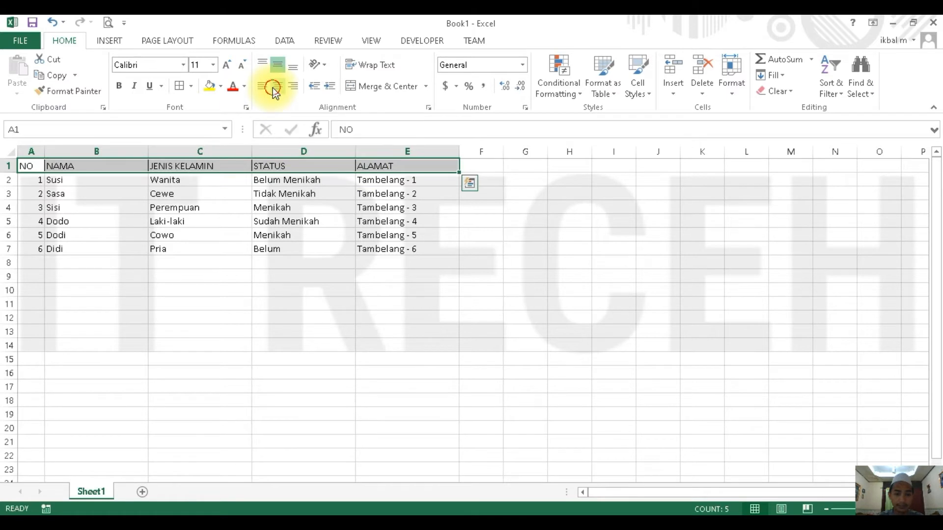
- Add all borders to the data rows A2:E7 and fill the header row A1:E1 with light grey
left_click_drag(39, 181, 416, 248)
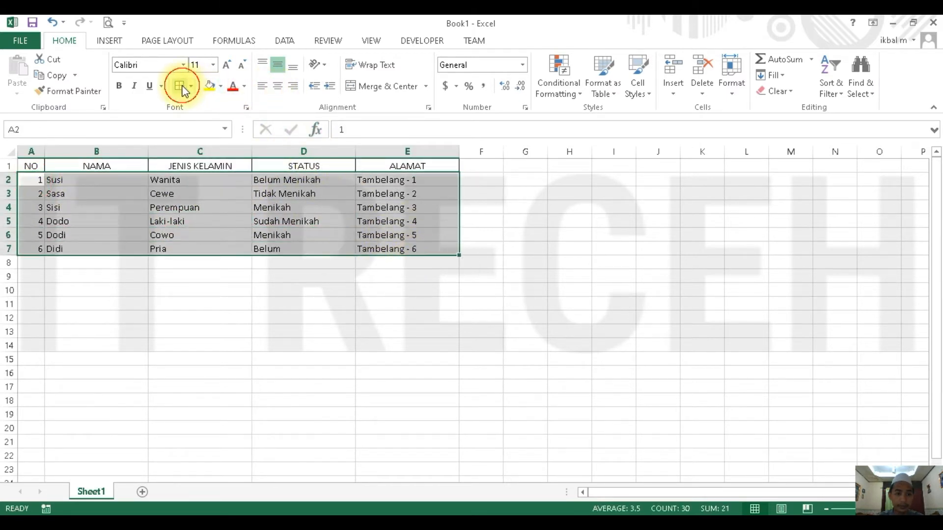
left_click(179, 86)
left_click(33, 167)
left_click_drag(107, 164, 185, 88)
left_click(221, 86)
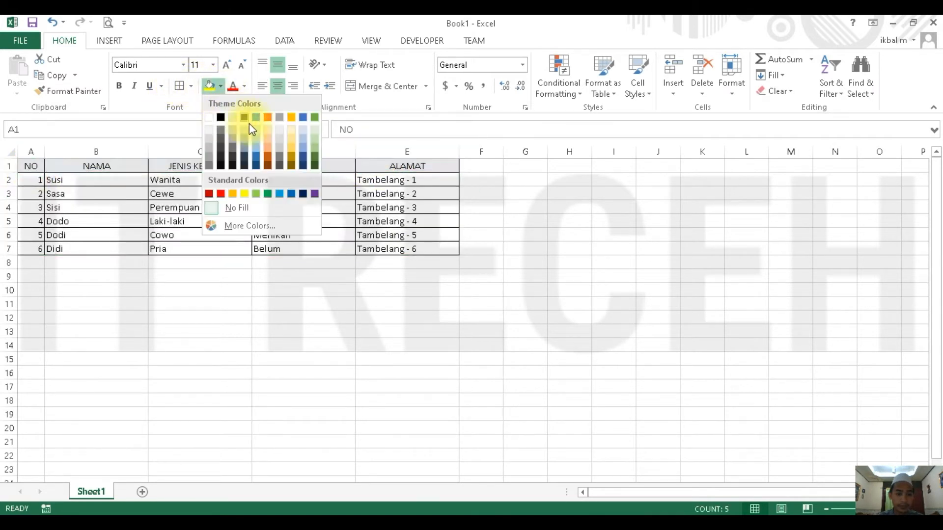
left_click(218, 137)
left_click(496, 208)
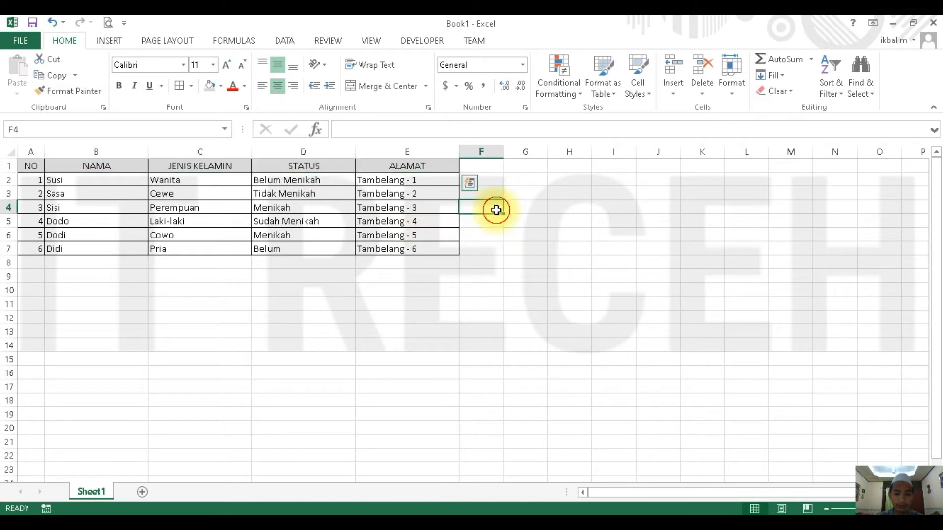
- Insert an empty row above the table's header row
left_click(39, 166)
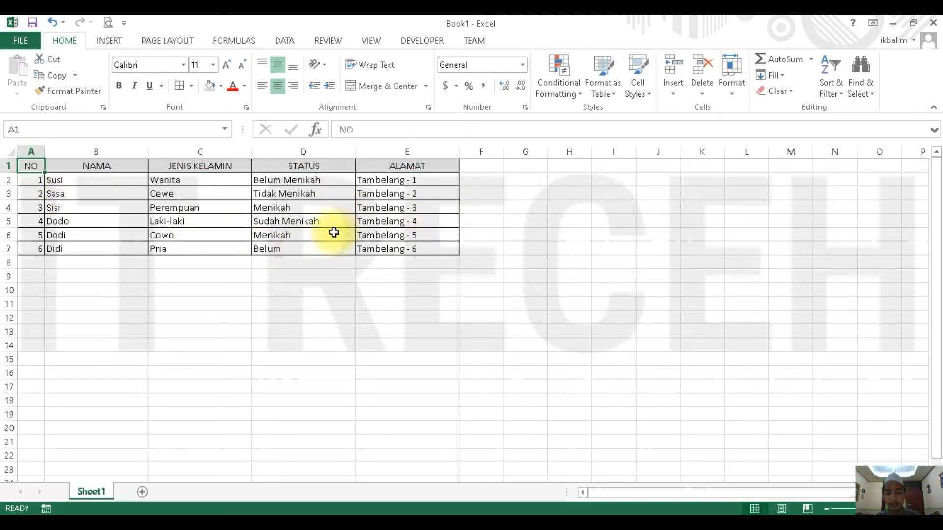
left_click(175, 168)
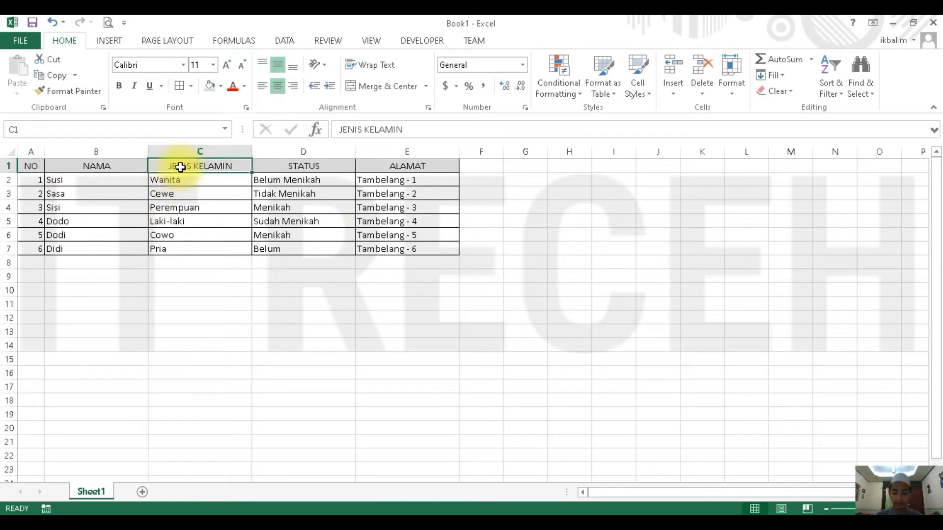
key("alt+i")
key("r")
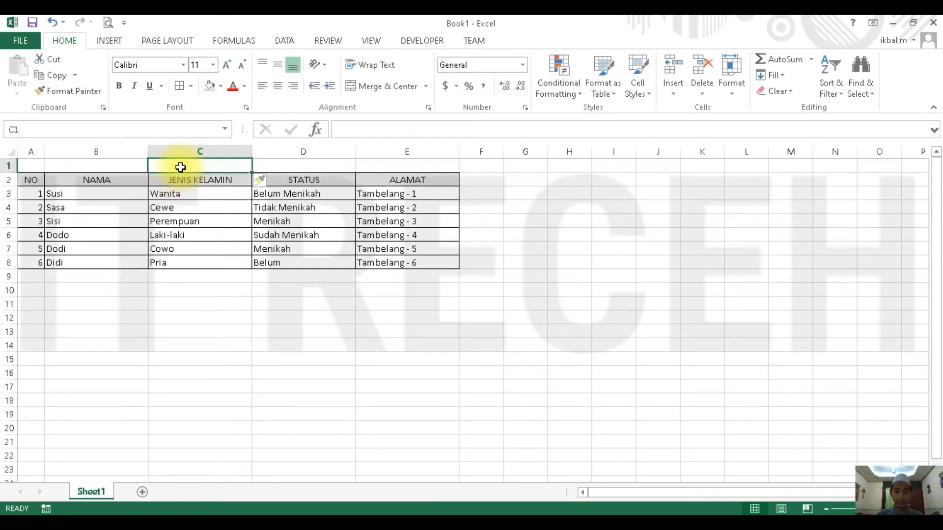
- Insert another empty row at the top of the sheet, above the table's header row
key("alt+i")
key("r")
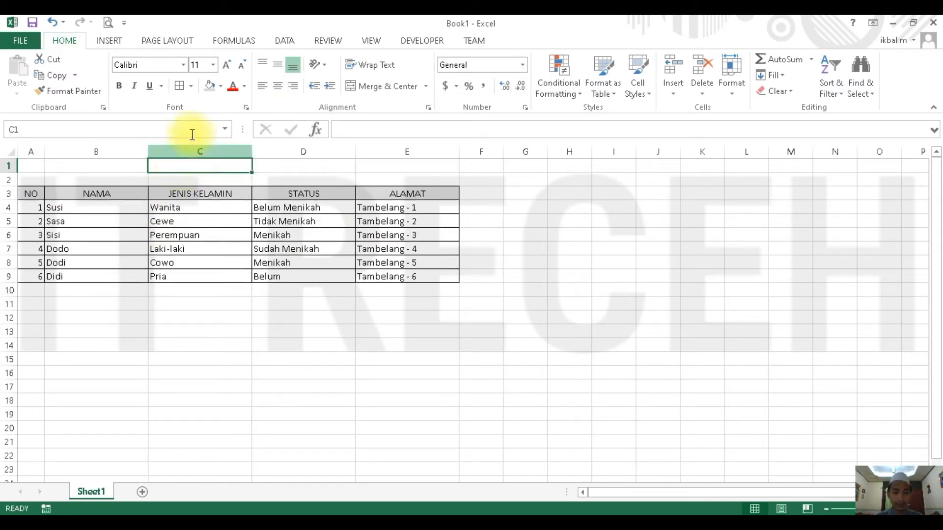
left_click(115, 207)
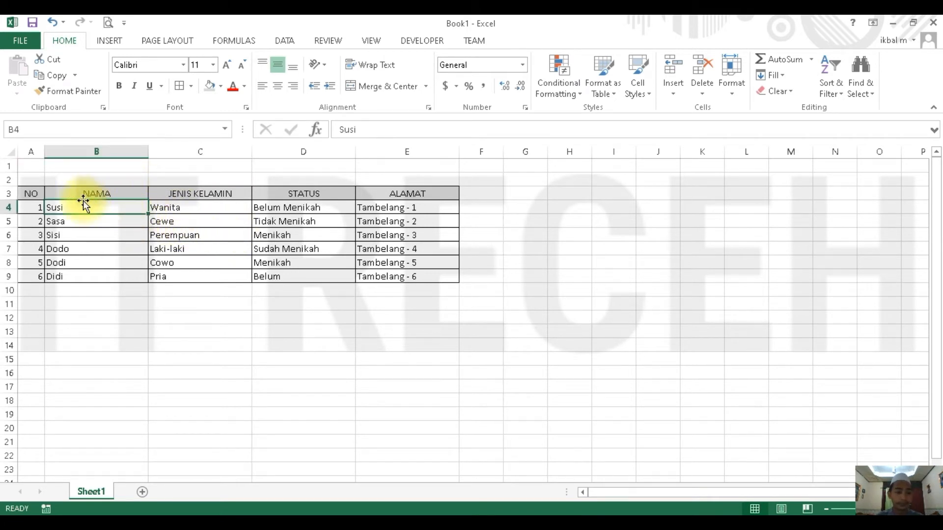
- Merge and center A1:E1 above the table and enter the title TABEL SEBELUM MENGGUNAKAN VALIDASI DATA
left_click(31, 165)
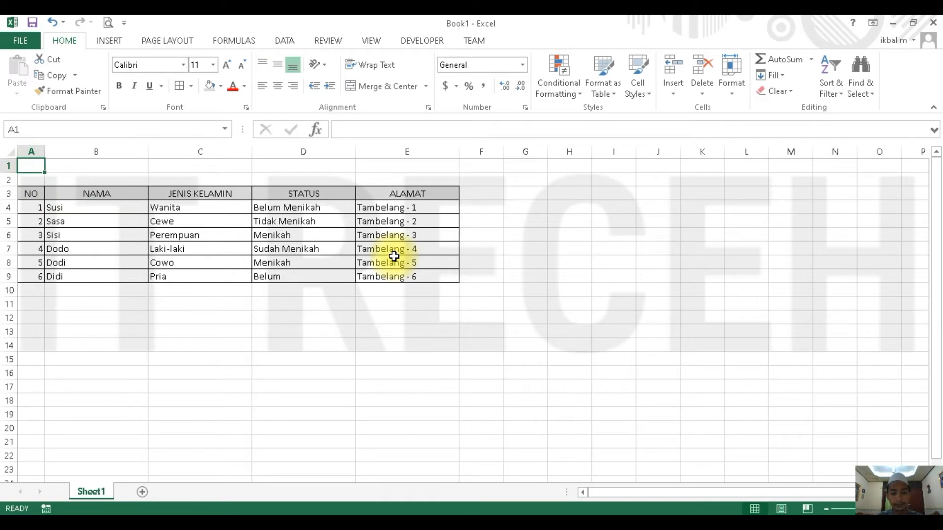
left_click(370, 167, "shift")
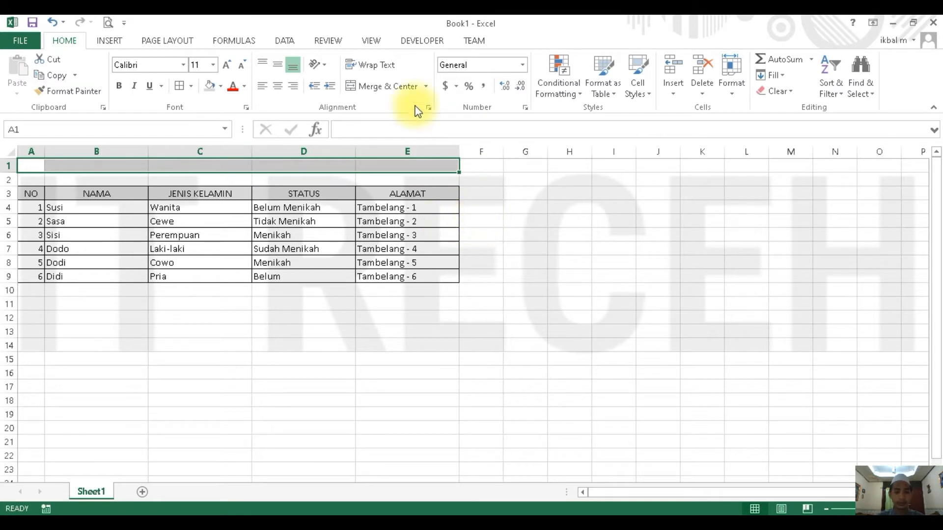
left_click(376, 87)
type("TA")
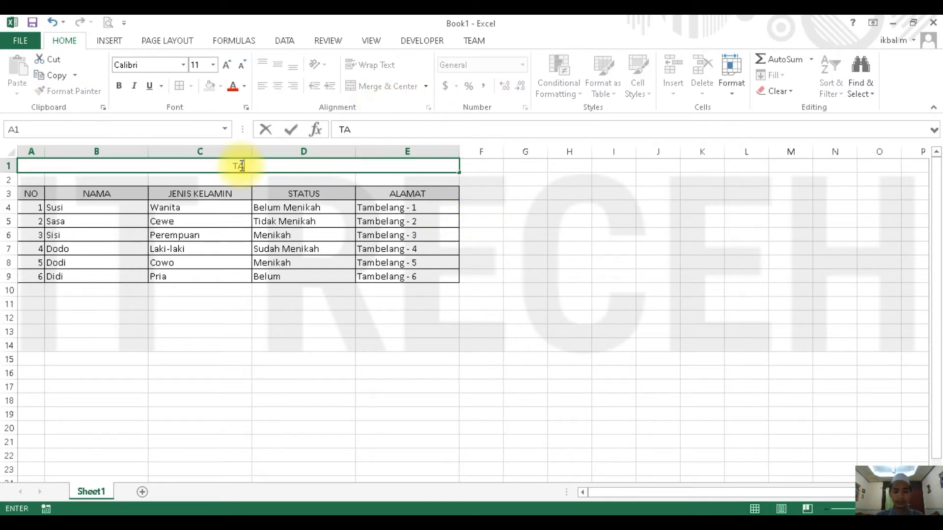
type("BEL SEBEL")
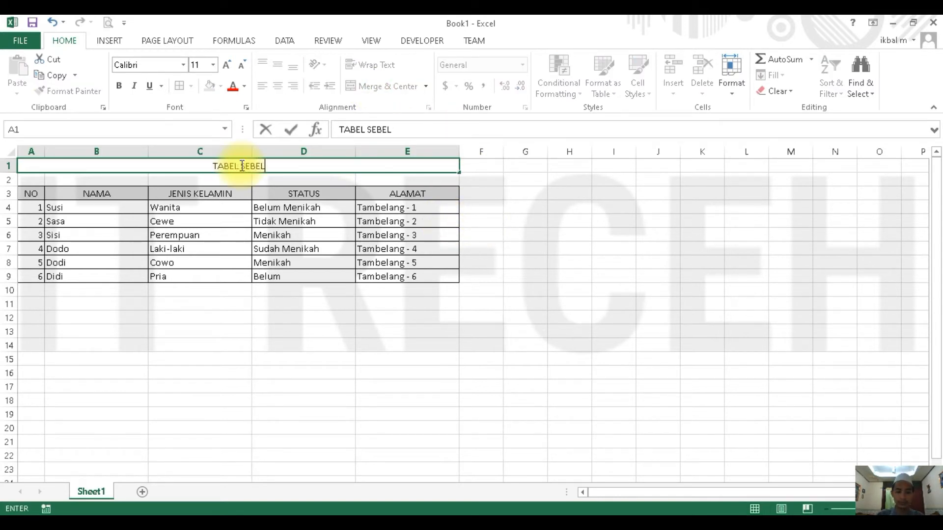
type("UM MENGGU")
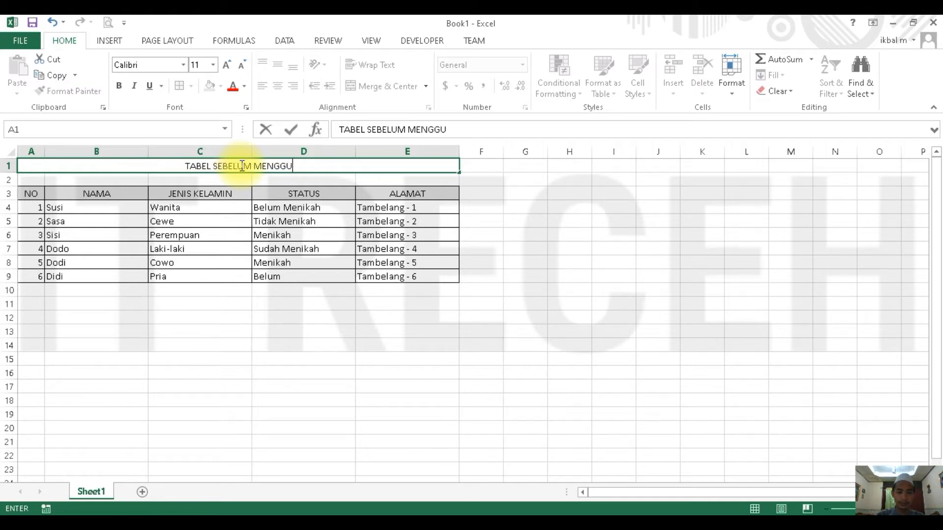
type("NAKAN VALID")
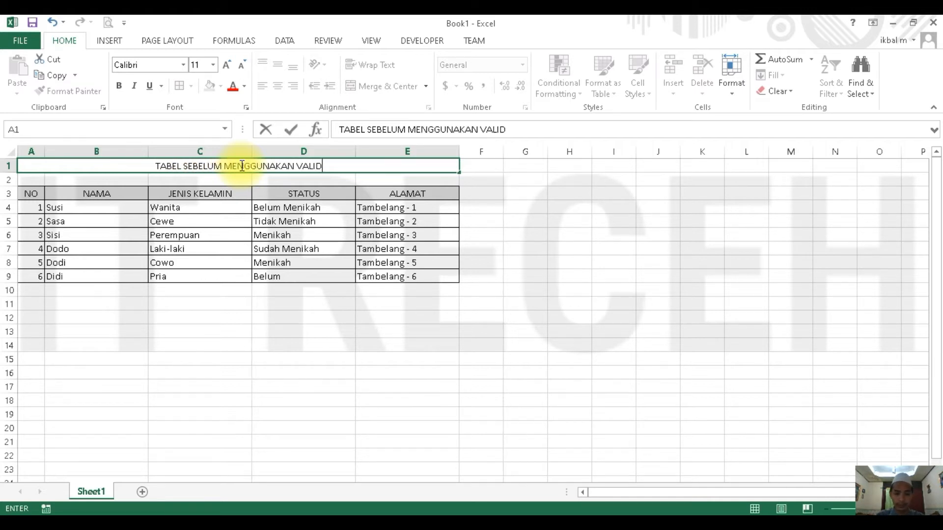
type("ASI DATA")
key("Return")
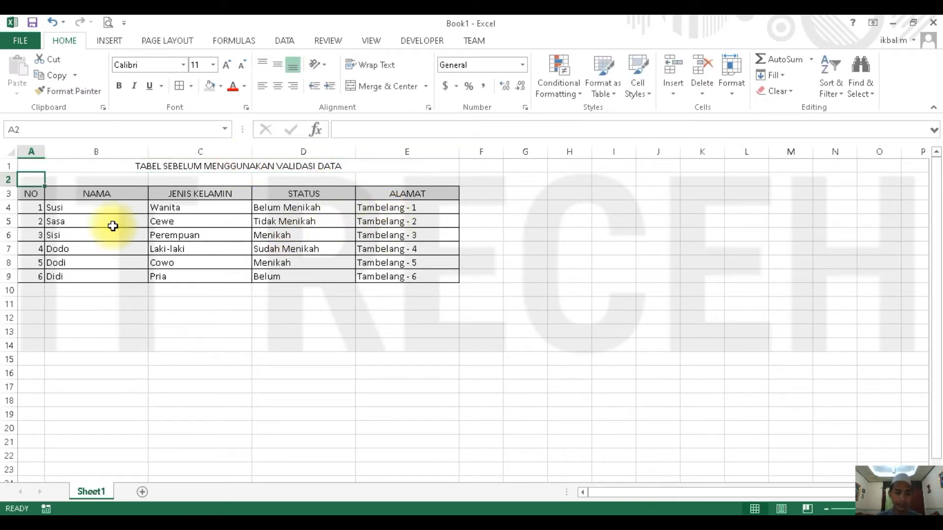
left_click(54, 168)
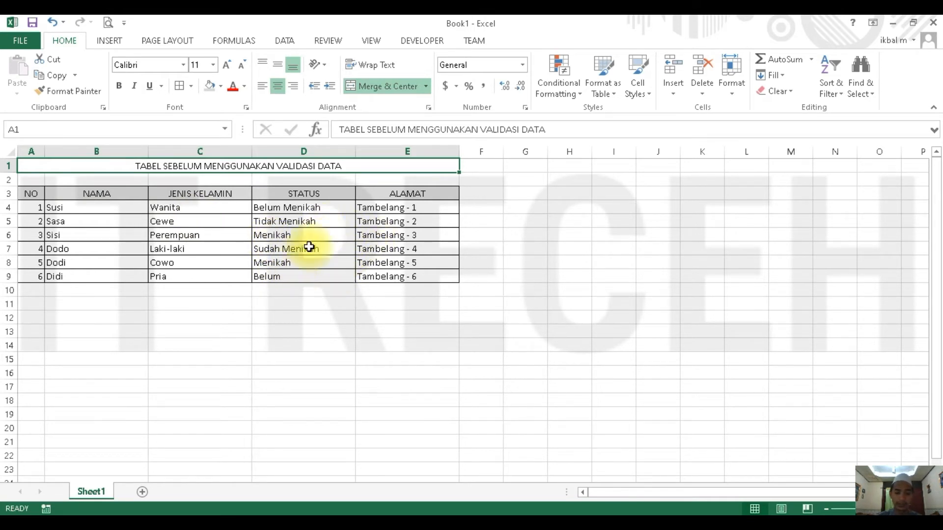
- Replace the JENIS KELAMIN entry in C6 with cewe
left_click_drag(190, 207, 227, 277)
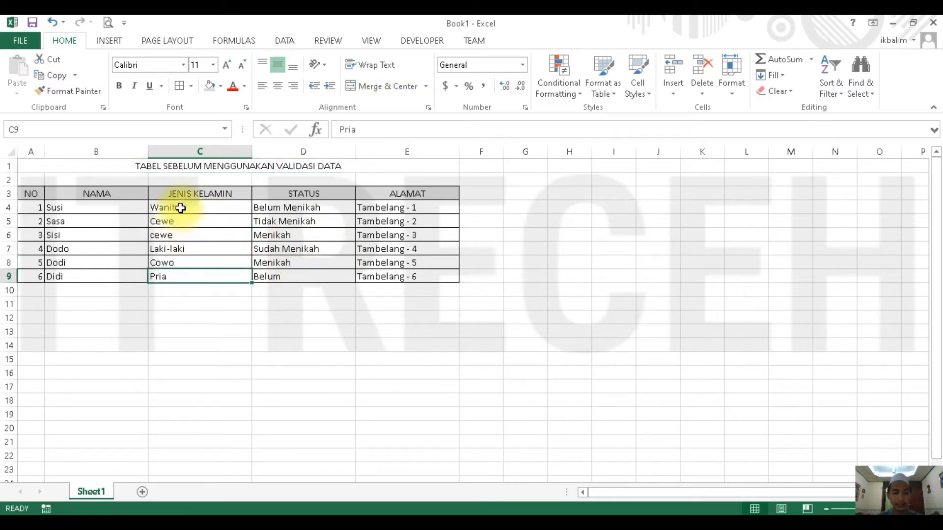
left_click(182, 210)
left_click_drag(183, 212, 294, 275)
left_click(400, 248)
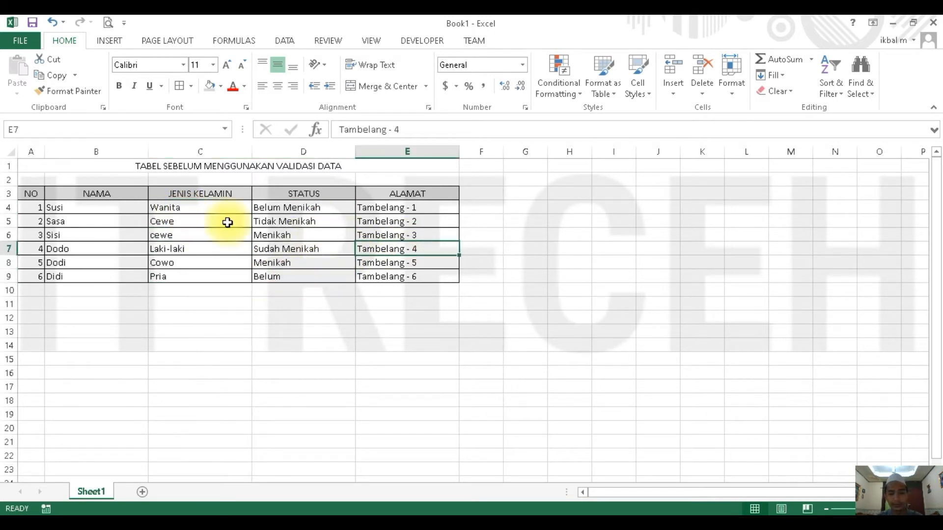
left_click(205, 316)
left_click(228, 250)
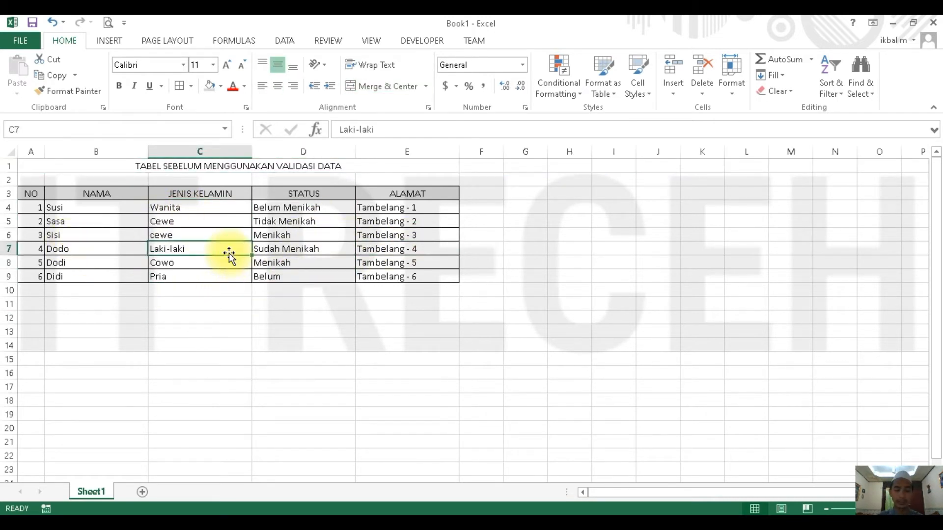
left_click(200, 305)
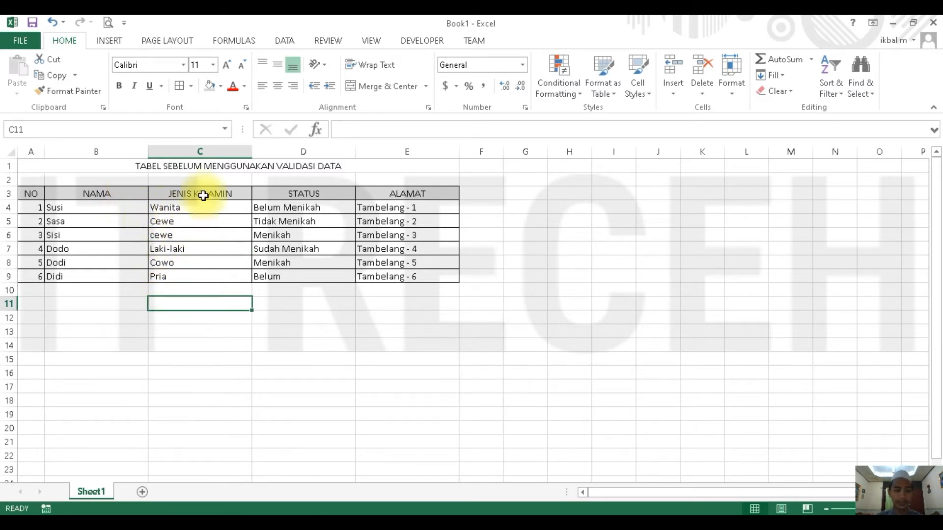
- Copy rows 1 to 10 with the title and table, and paste them starting at row 13
left_click(9, 166)
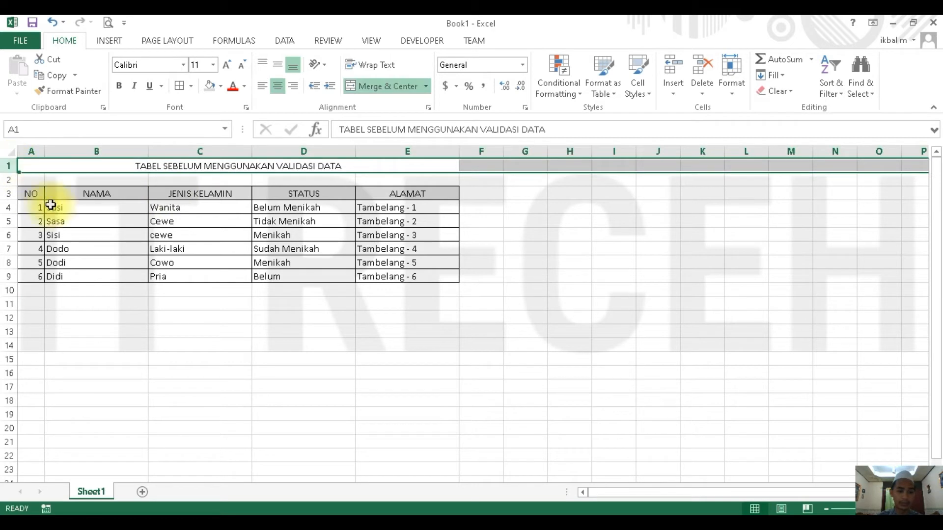
left_click(10, 290, "shift")
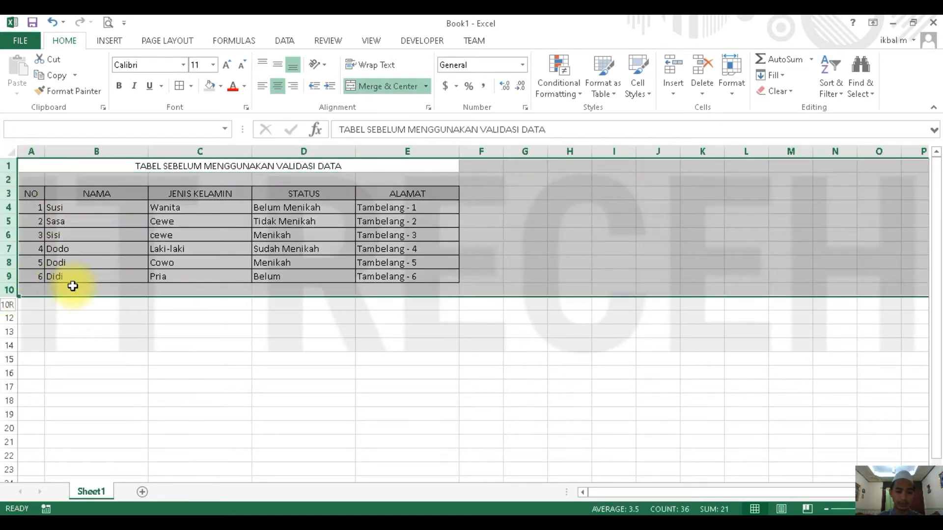
key("ctrl+c")
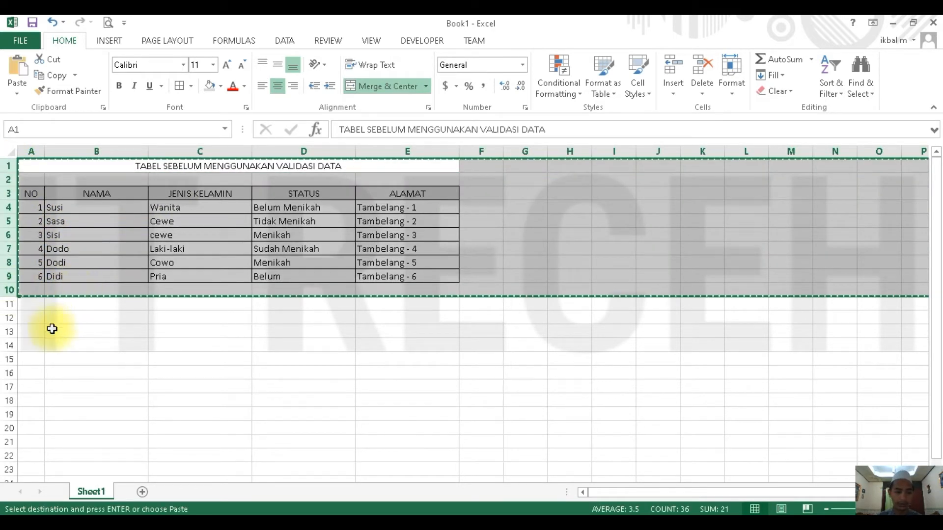
left_click(10, 333)
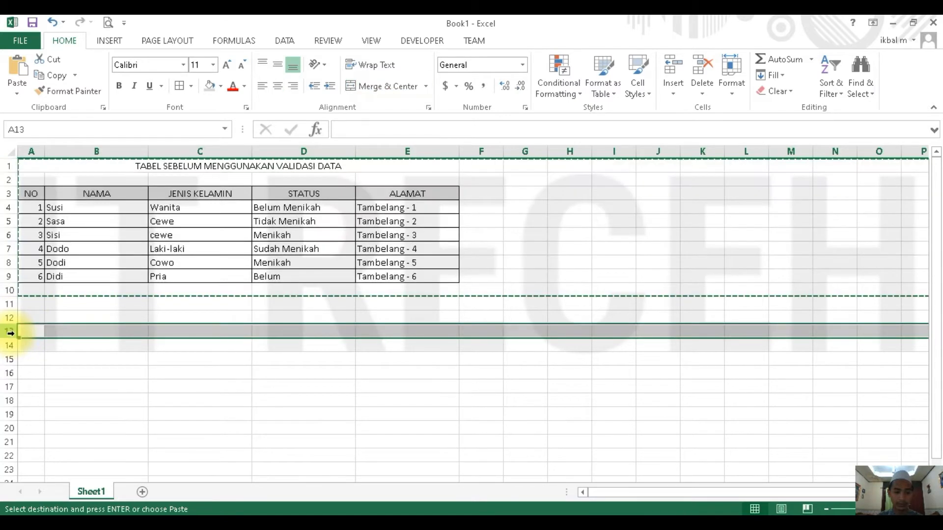
right_click(10, 333)
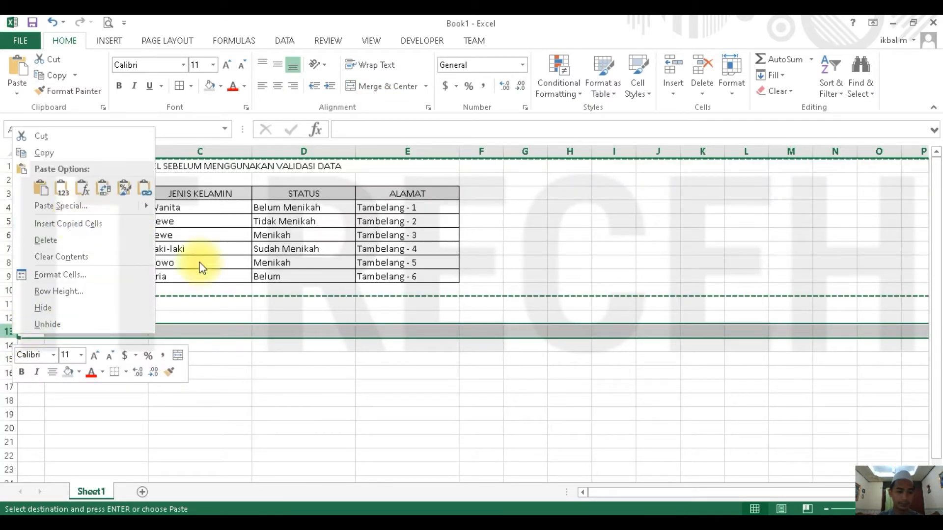
left_click(224, 283)
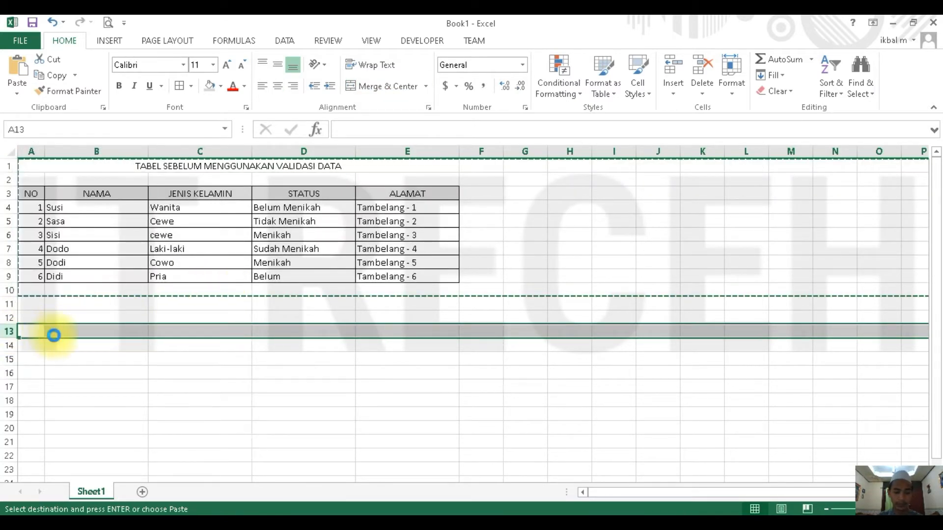
key("ctrl+v")
- Replace SEBELUM with SESUDAH in the copied table's title in row 13
double_click(165, 332)
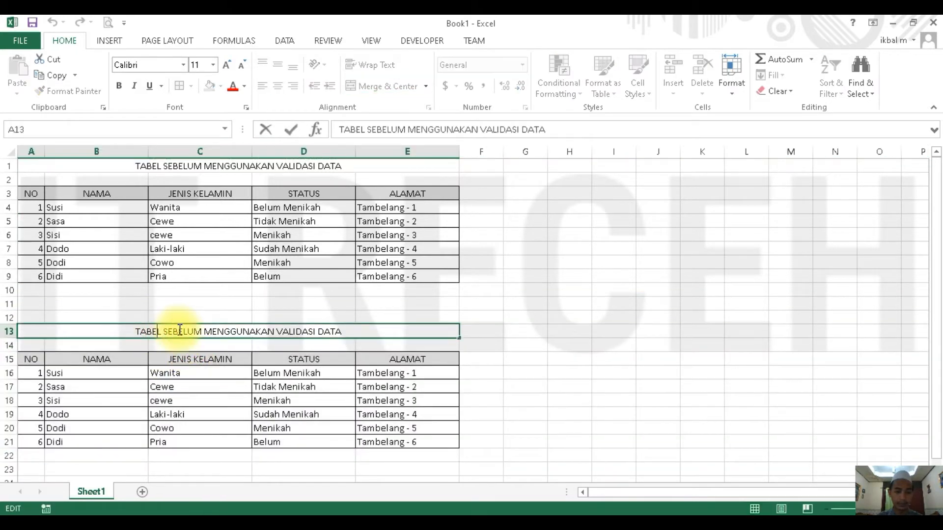
double_click(200, 334)
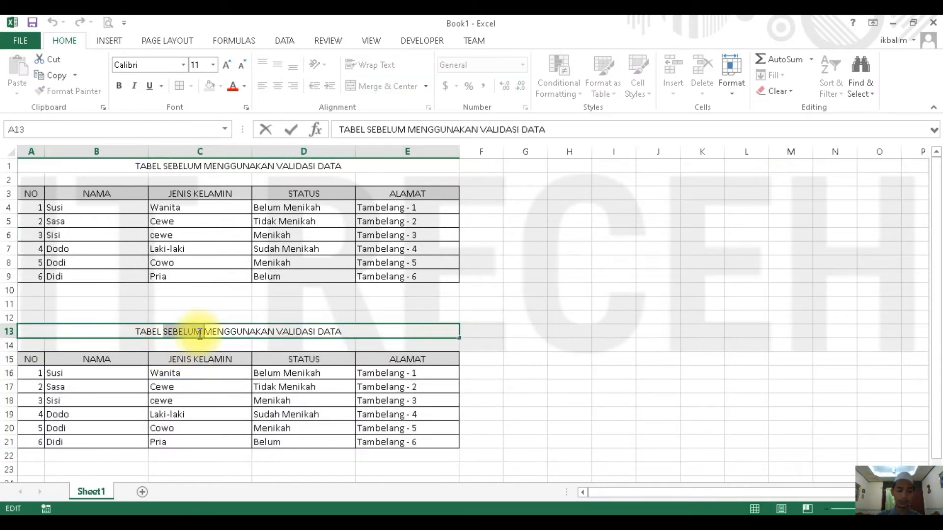
type("SESUDAH")
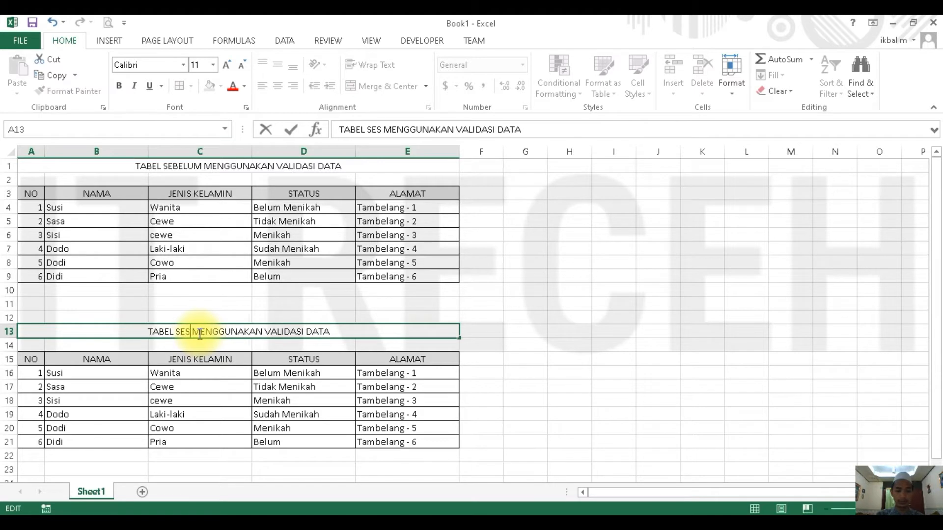
key("Return")
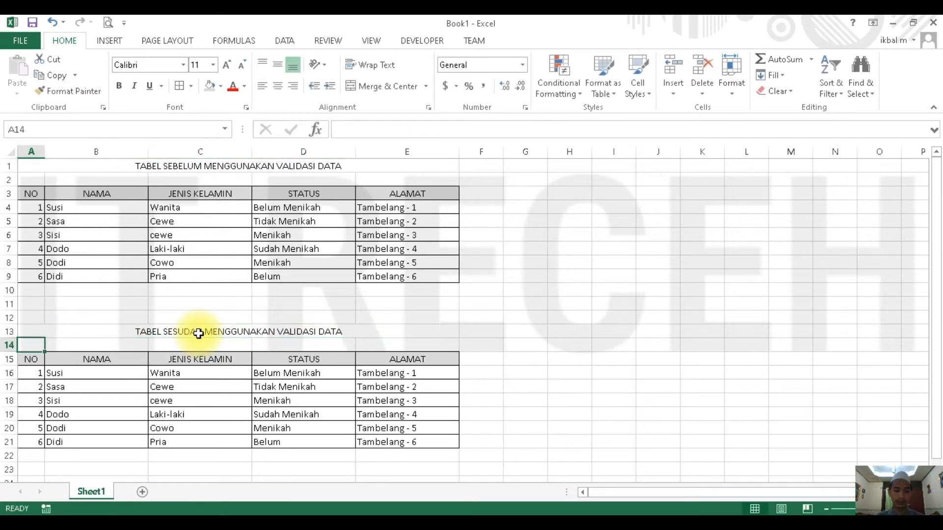
- Clear the JENIS KELAMIN and STATUS entries in C16:D21 of the second table
left_click(229, 360)
left_click(276, 362)
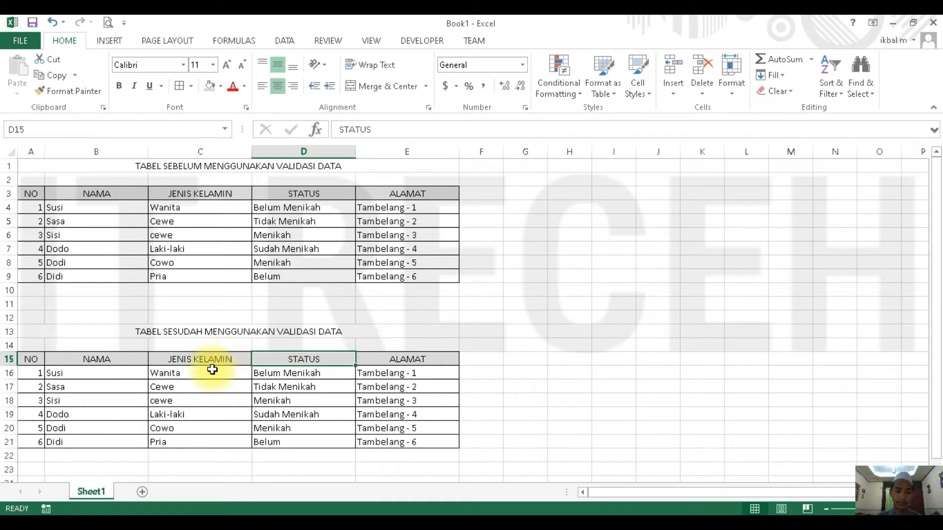
left_click(178, 372)
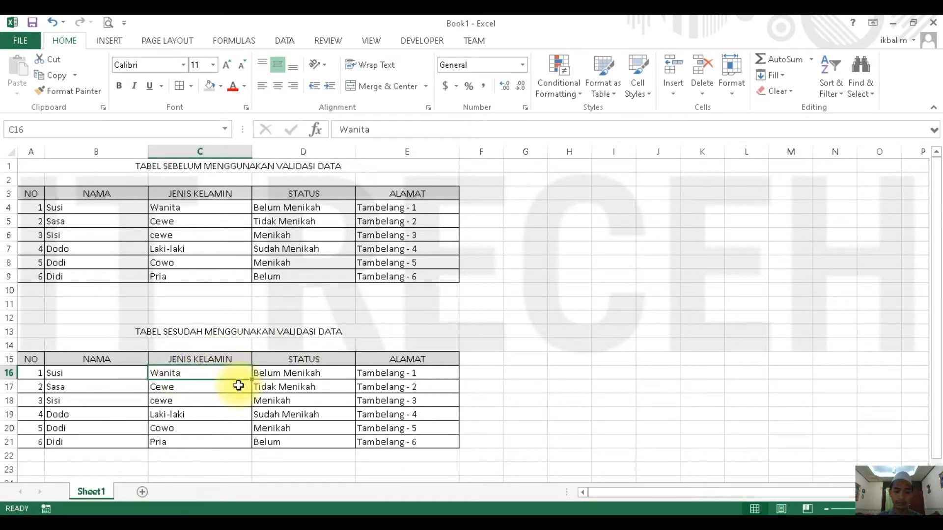
left_click(290, 442, "shift")
key("Delete")
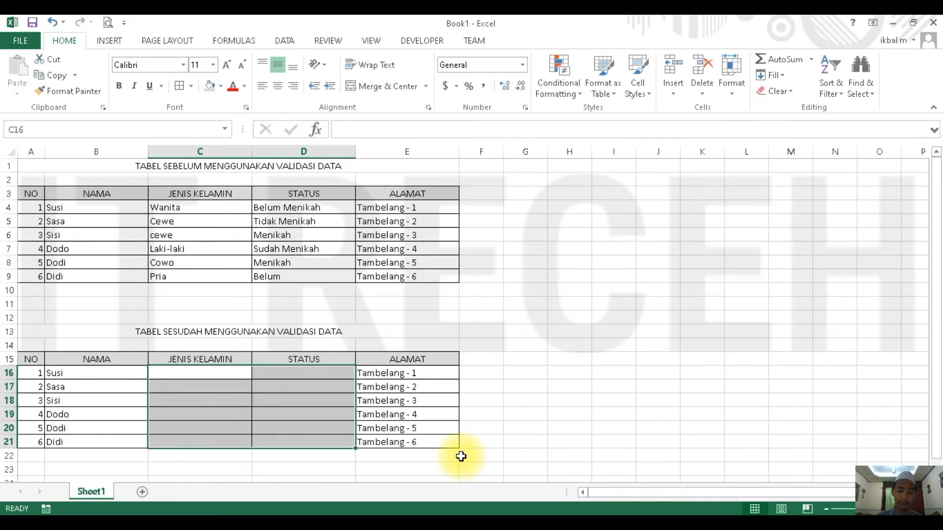
left_click(287, 374)
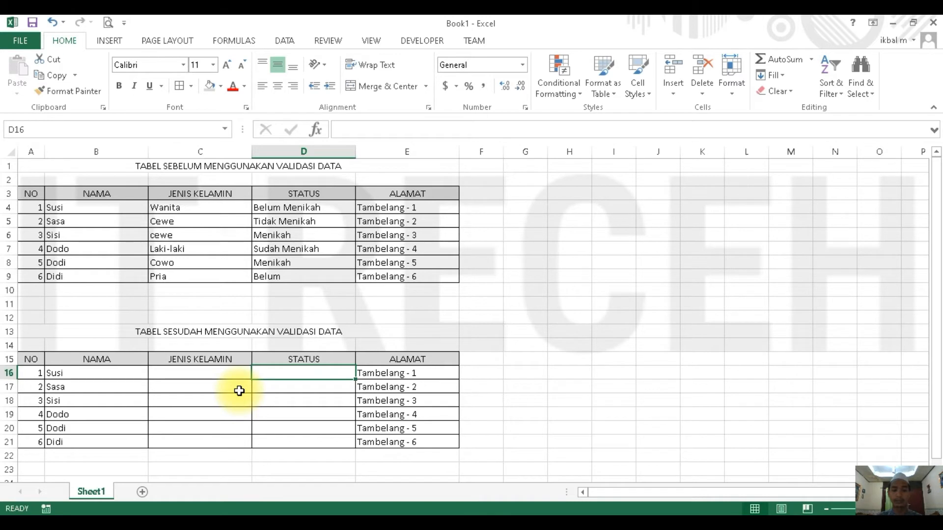
left_click(201, 362)
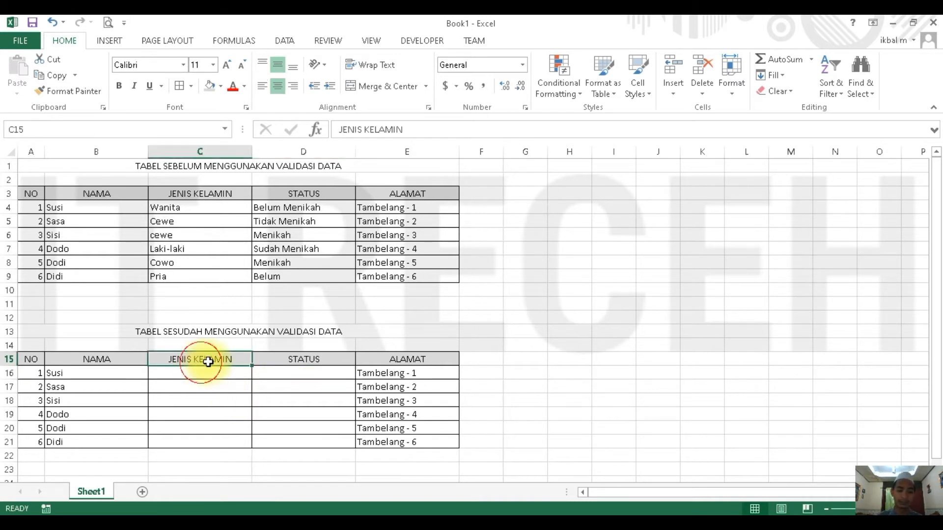
left_click(313, 362)
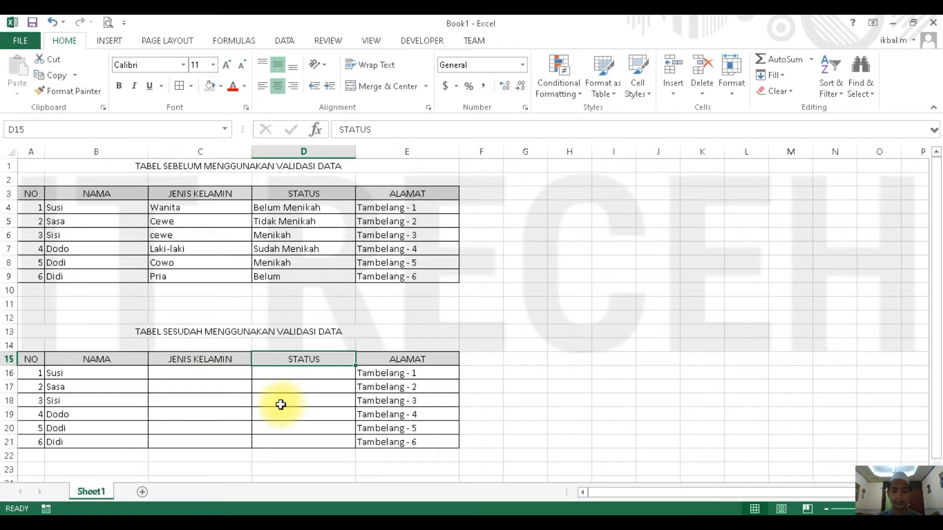
left_click(302, 386)
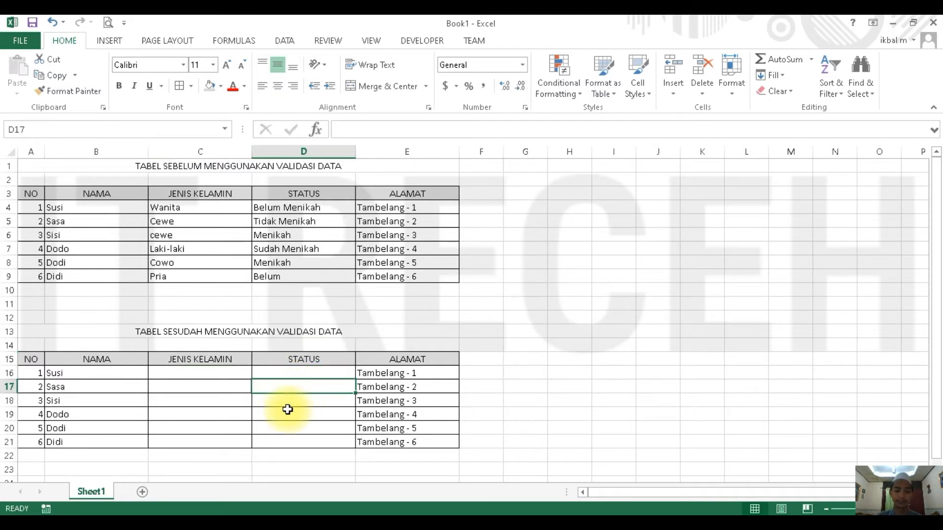
- Add a new worksheet after Sheet1 and rename it Tabel_Master
left_click(143, 491)
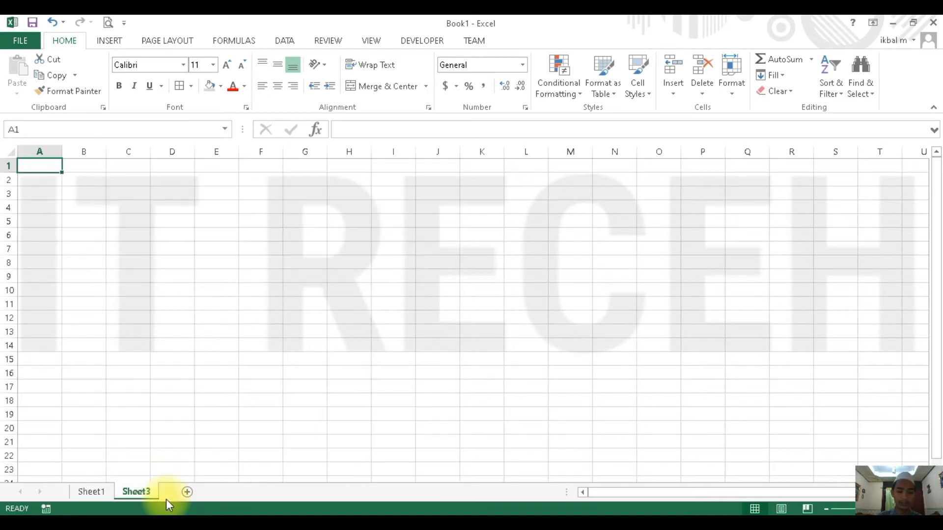
right_click(146, 493)
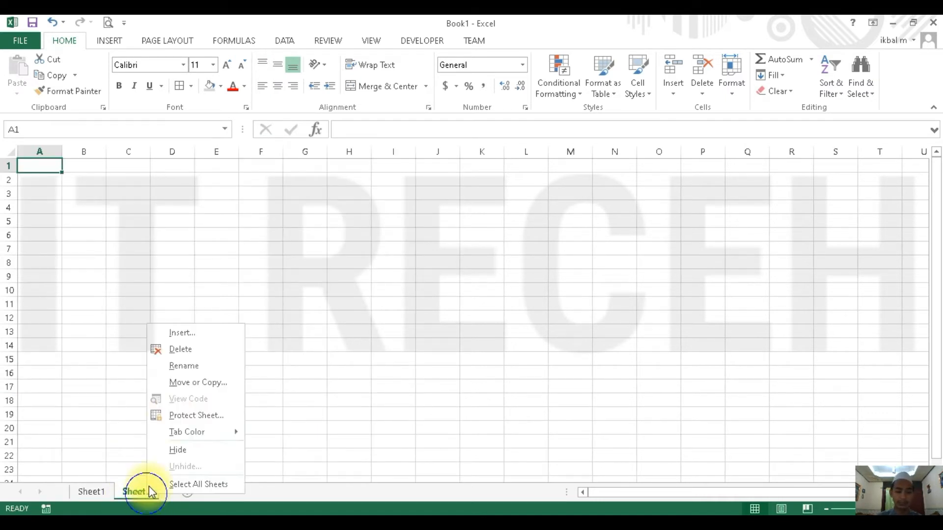
left_click(190, 366)
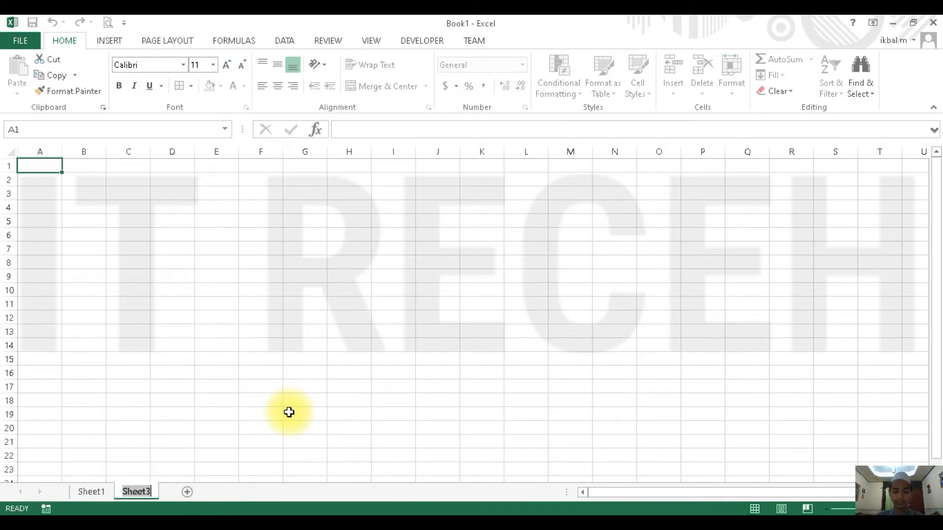
type("Ta")
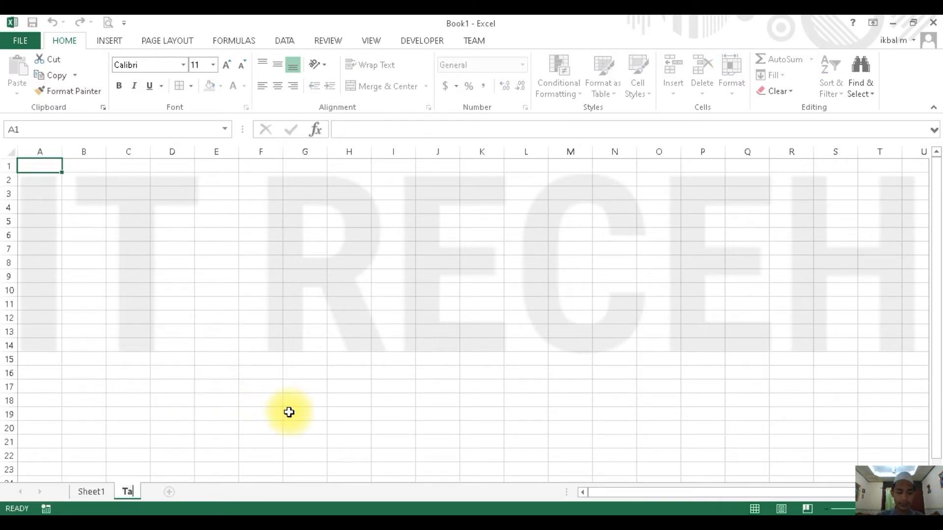
type("bel")
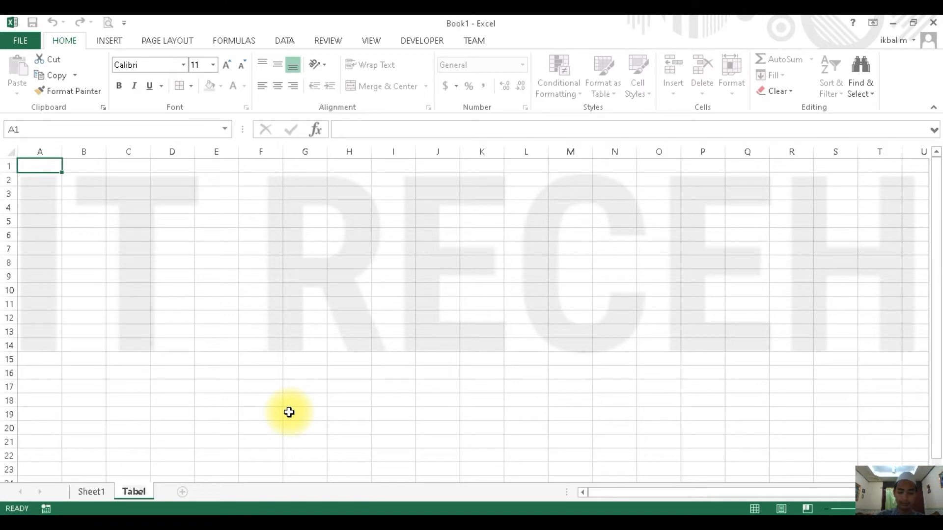
type("_Master")
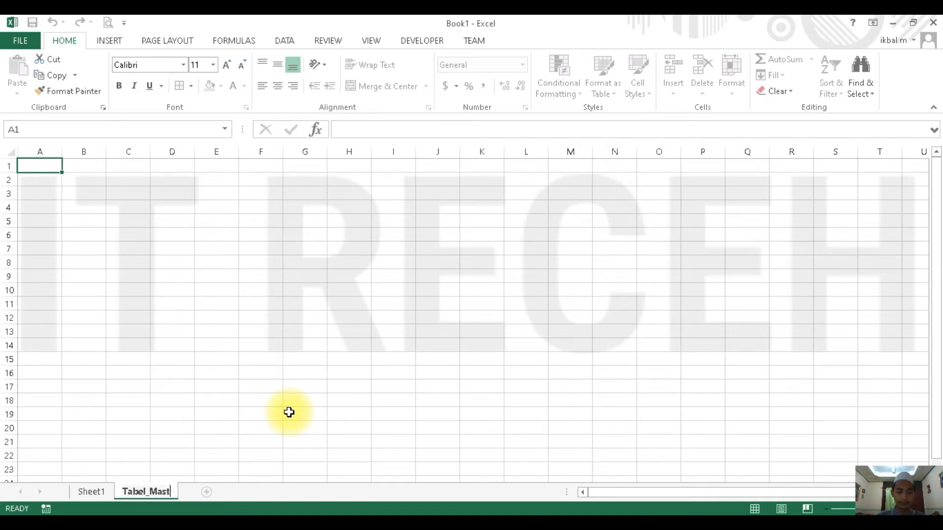
key("Return")
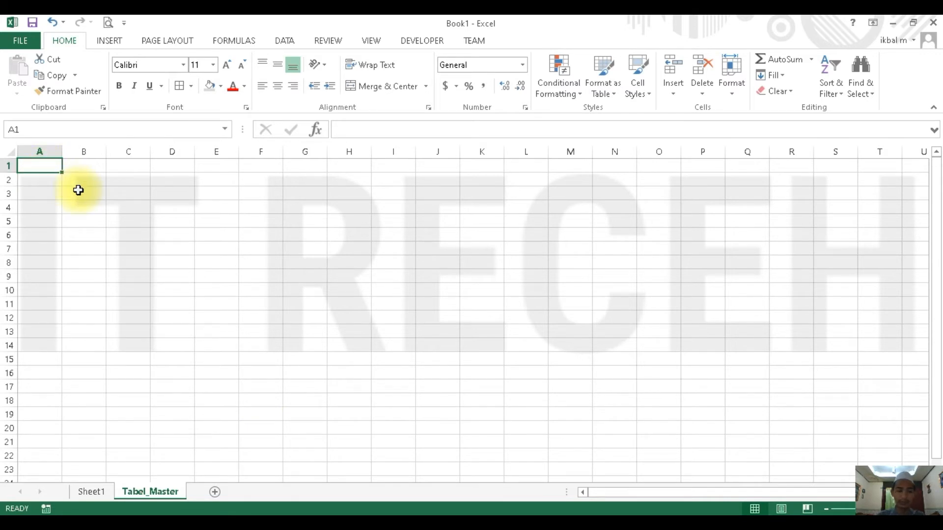
- Enter the title TABEL MASTER JENIS KELAMIN in cell A1 of the Tabel_Master sheet
type("TABEL MASTER JENIS")
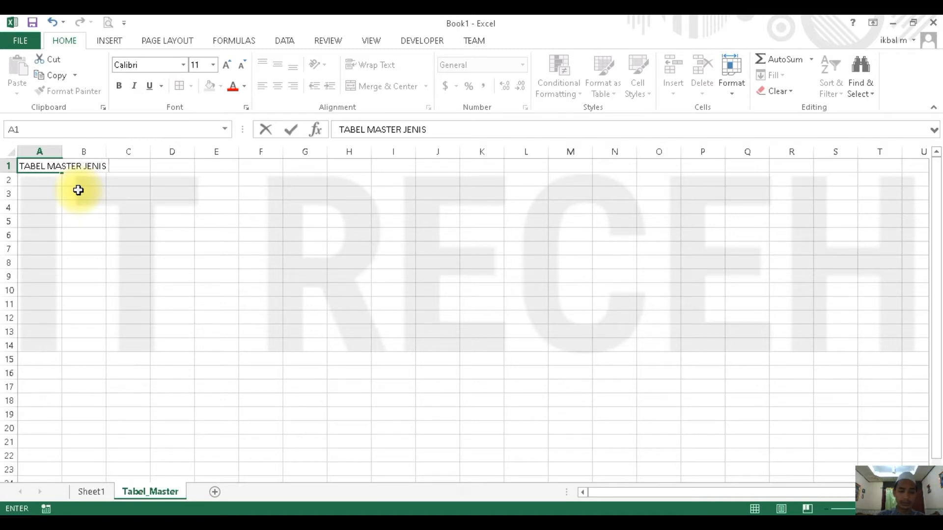
type("N")
key("Return")
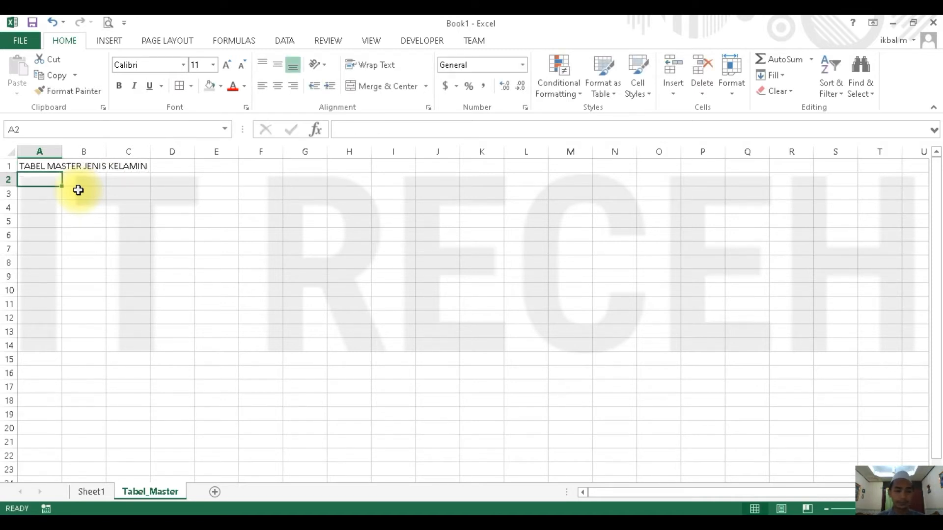
- Add the headers NO and JENIS KELAMIN in A3:B3, narrowing column A and fitting column B to its text
left_click_drag(62, 150, 44, 150)
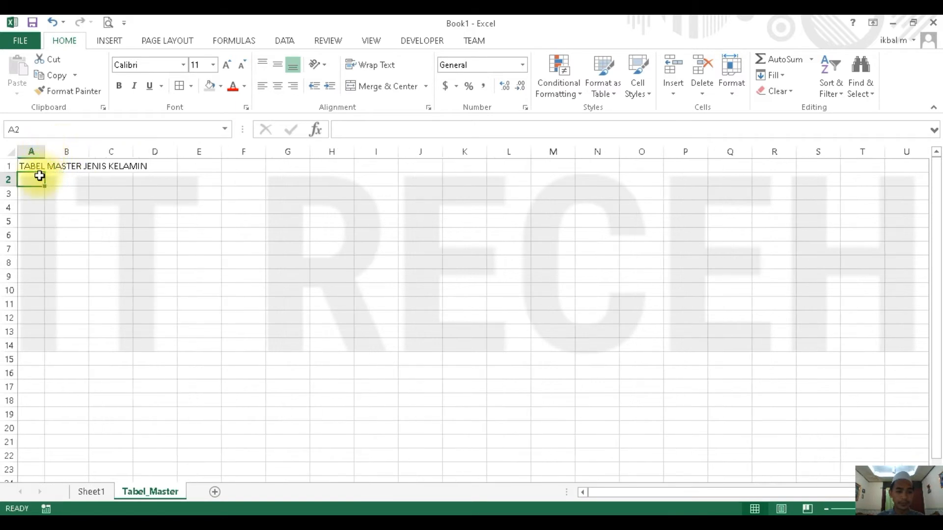
left_click(30, 195)
type("NO")
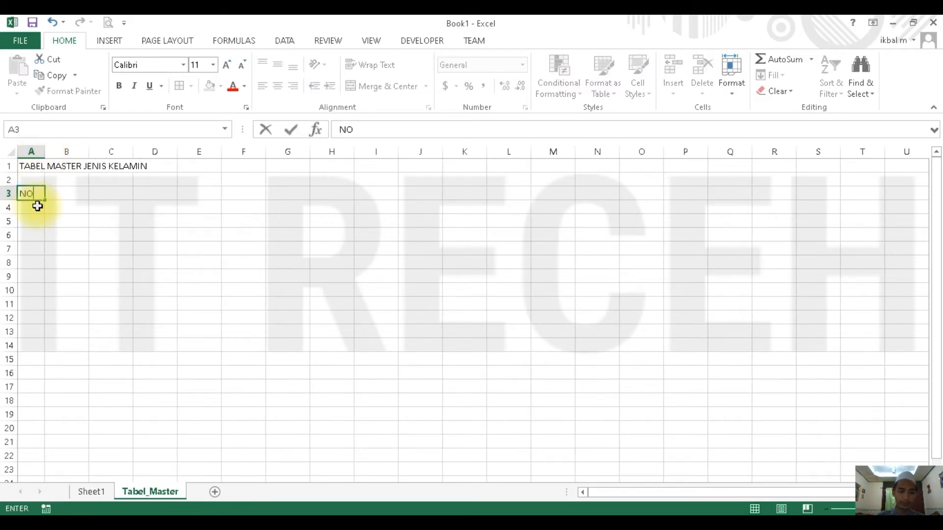
key("Tab")
type("JEN")
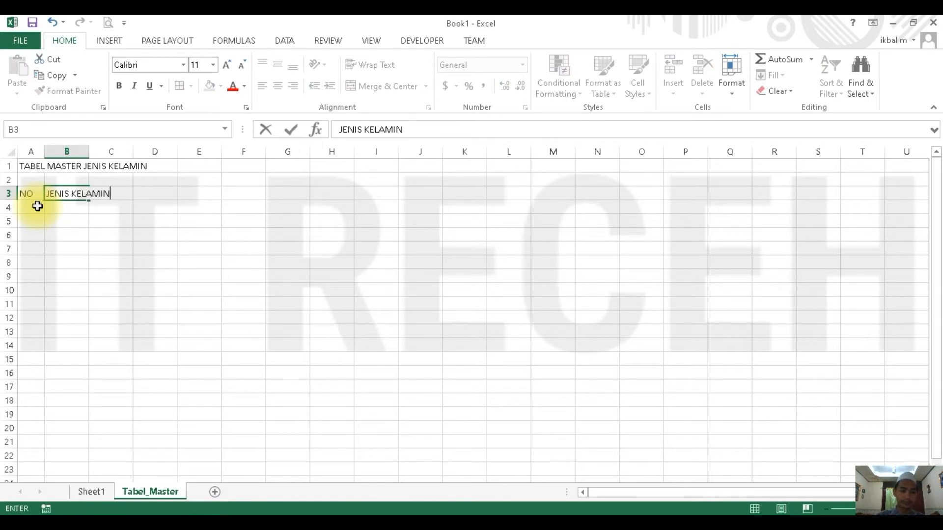
key("Return")
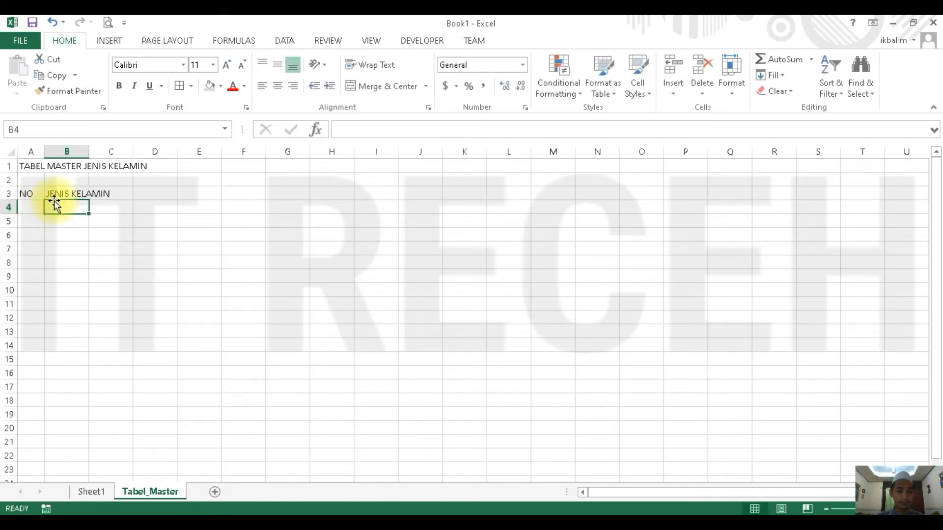
double_click(89, 151)
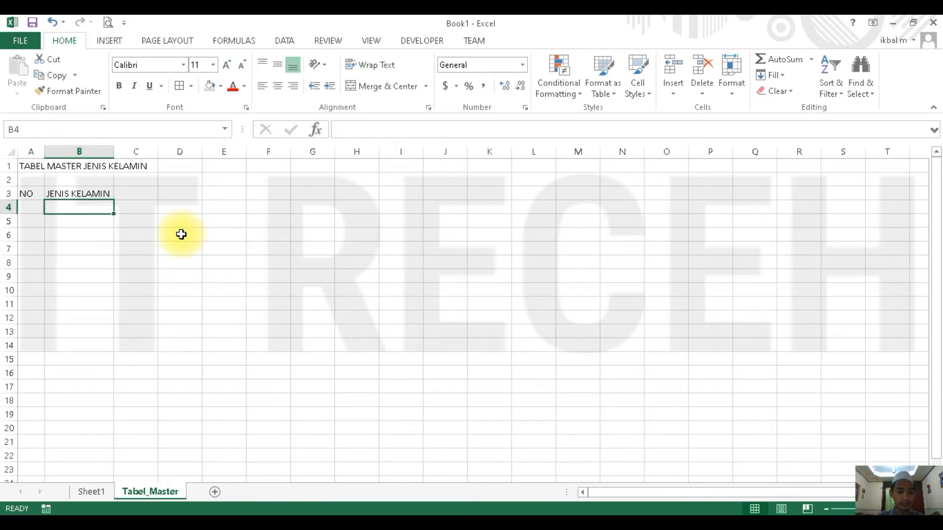
- Fill the rows under the headers in A4:B5 with 1 Perempuan and 2 Laki-laki
left_click(29, 215)
type("1")
key("Return")
type("2")
left_click(64, 204)
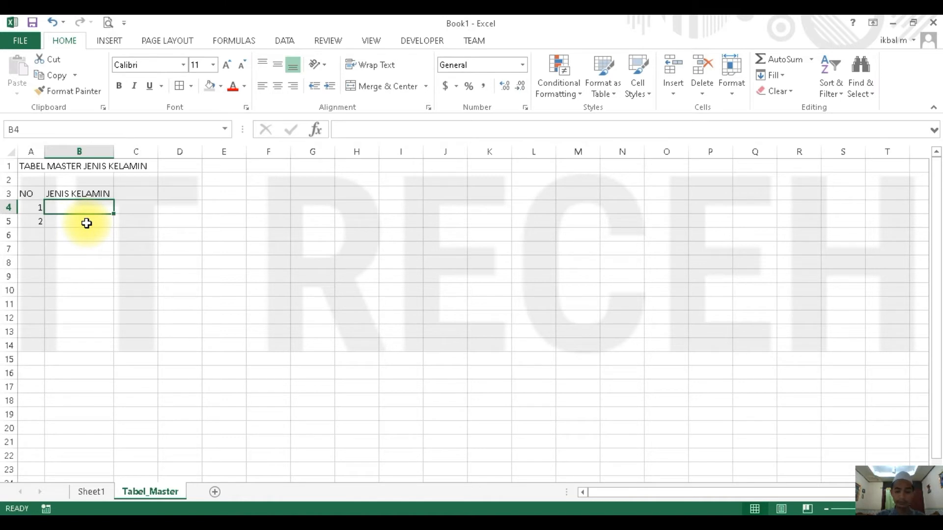
type("Perempuan")
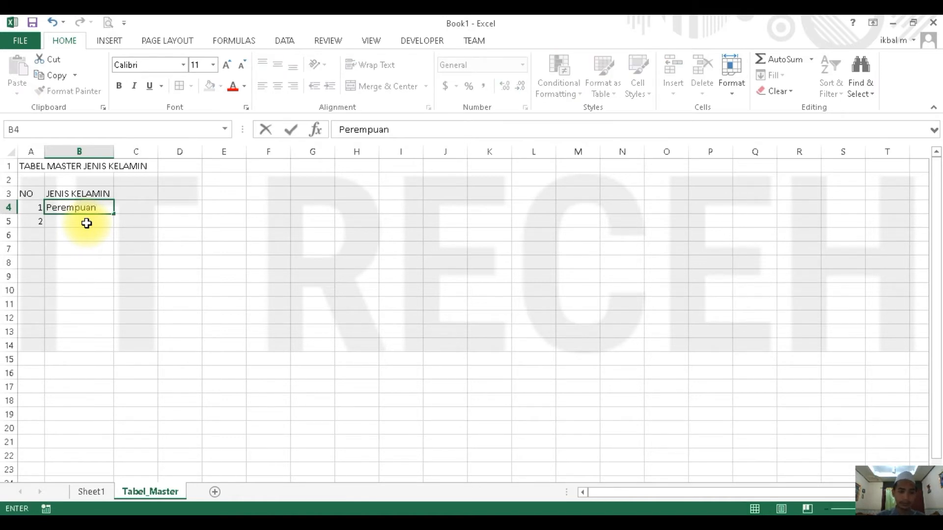
left_click(87, 223)
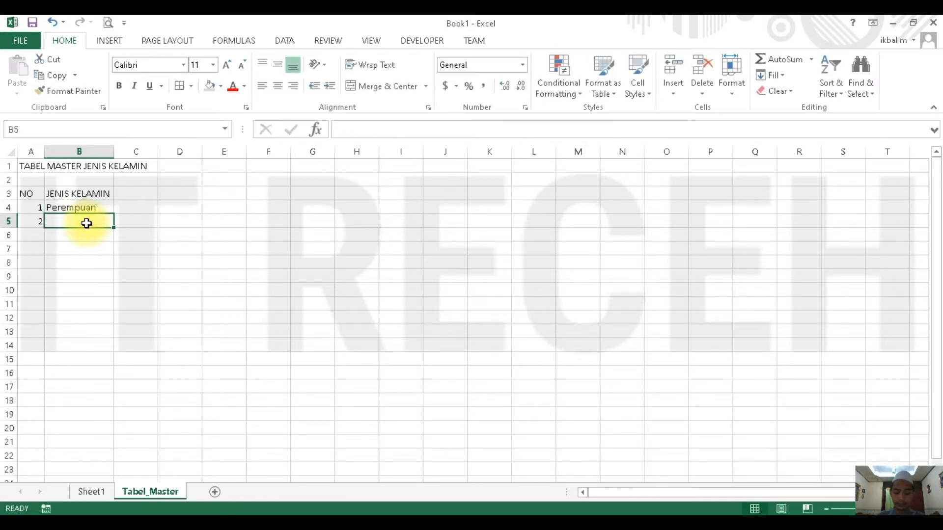
type("Laki-laki")
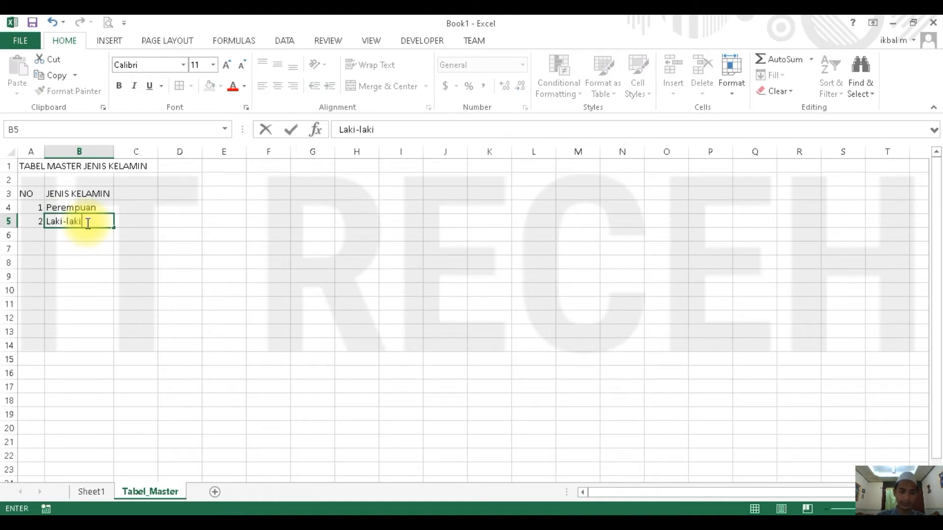
key("Return")
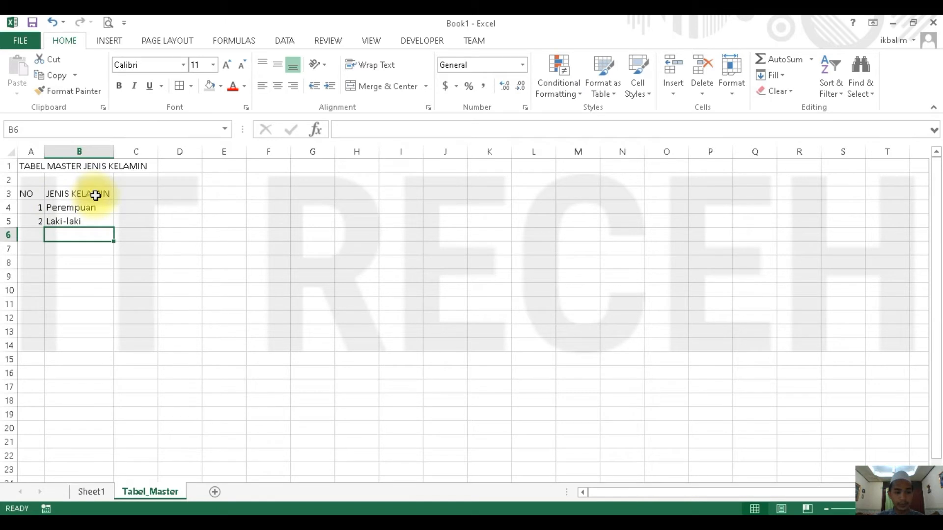
- Copy columns A and B with the gender master table and paste them starting at column E
left_click_drag(36, 148, 79, 151)
key("ctrl+c")
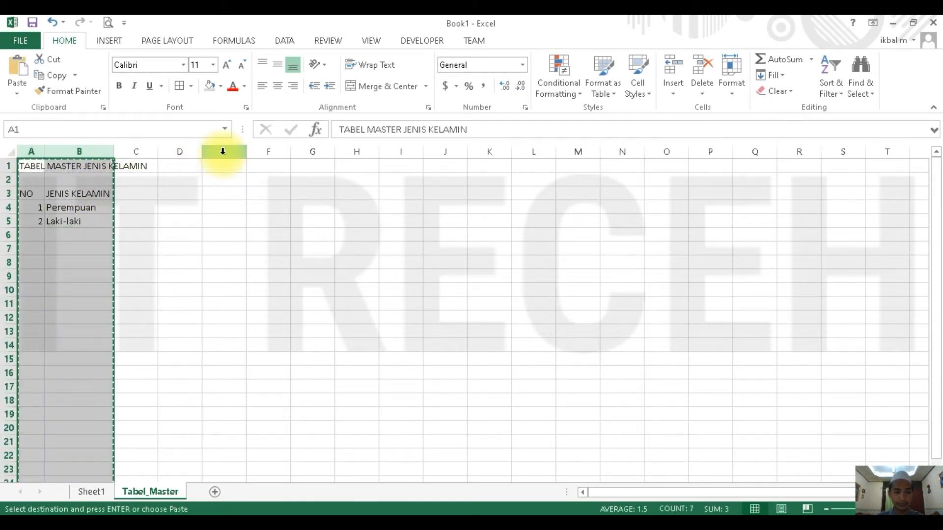
left_click(222, 153)
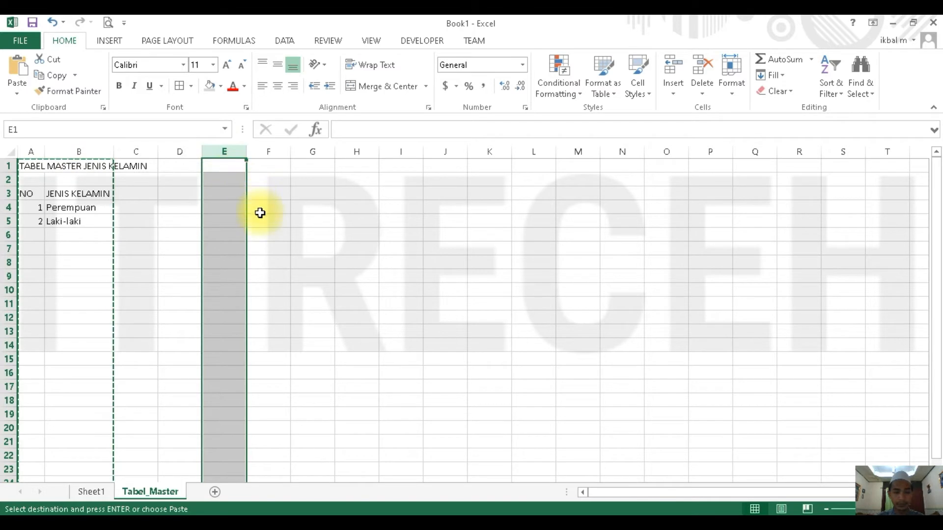
key("ctrl+v")
- Replace JENIS KELAMIN with STATUS in the copied table's title in E1
left_click(257, 169)
key("BackSpace")
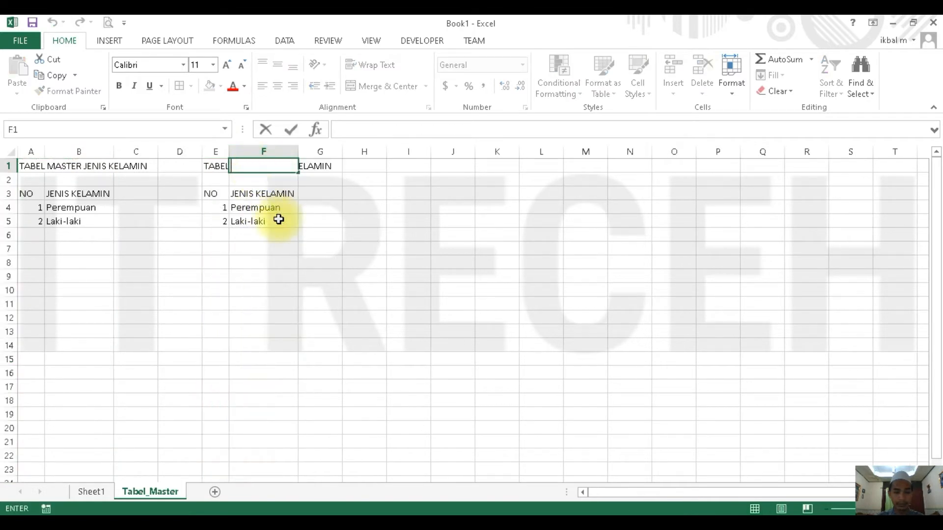
double_click(222, 166)
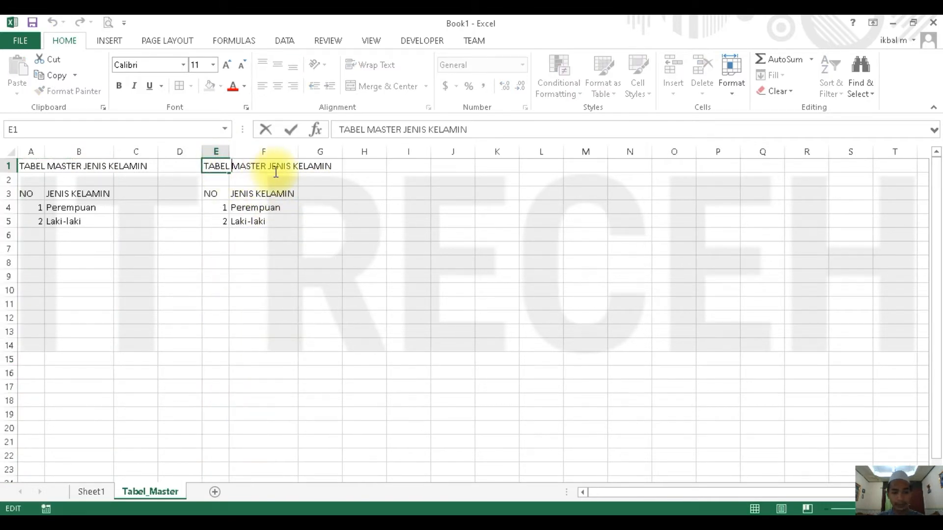
key("ctrl+shift+Right")
key("ctrl+shift+Right")
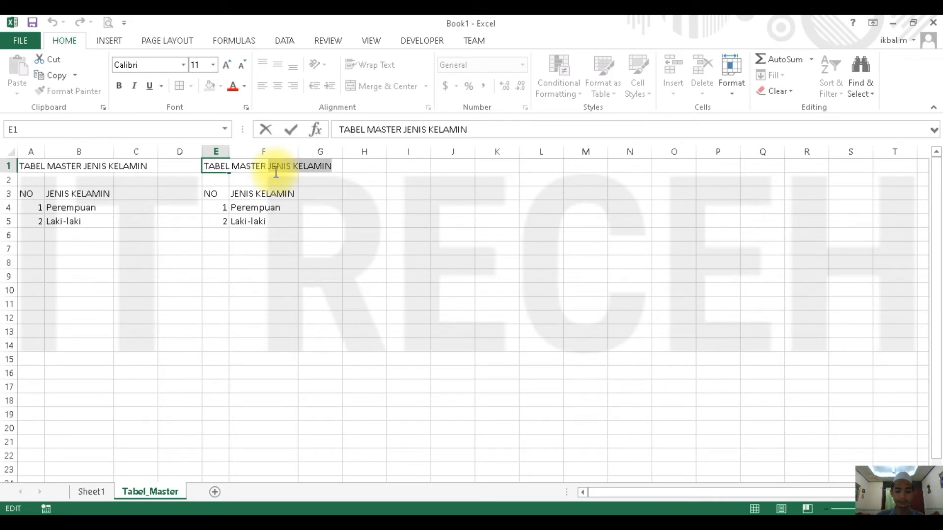
type("STATUS")
key("Return")
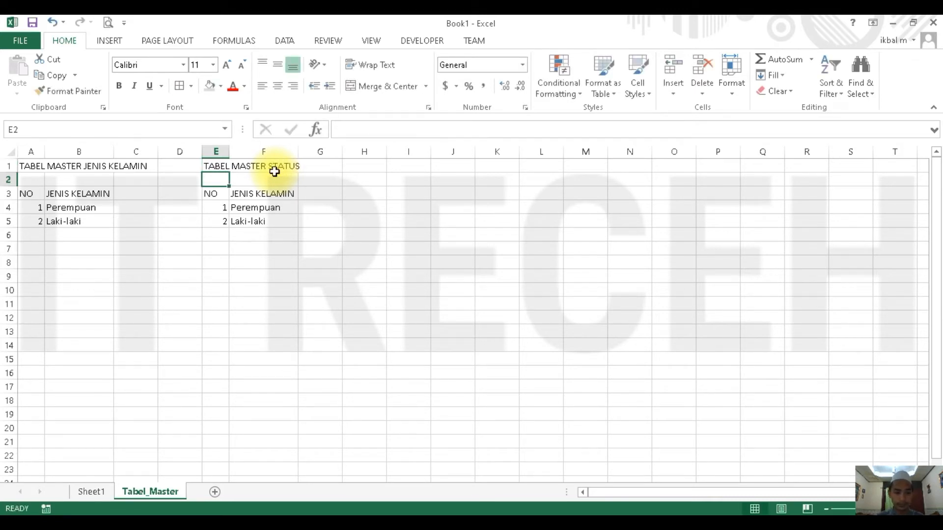
- Change the copied table's header in F3 to STATUS
left_click(253, 197)
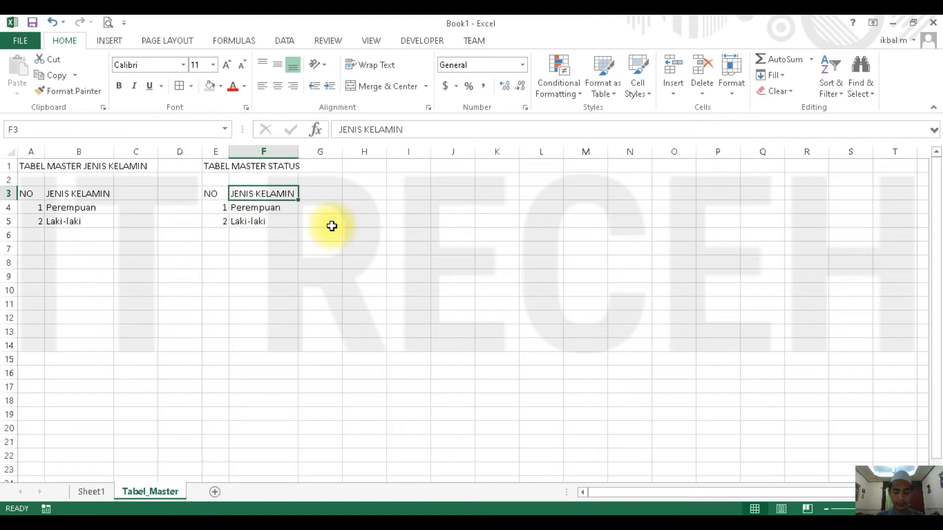
type("STT")
key("BackSpace")
type("ATUS")
key("Return")
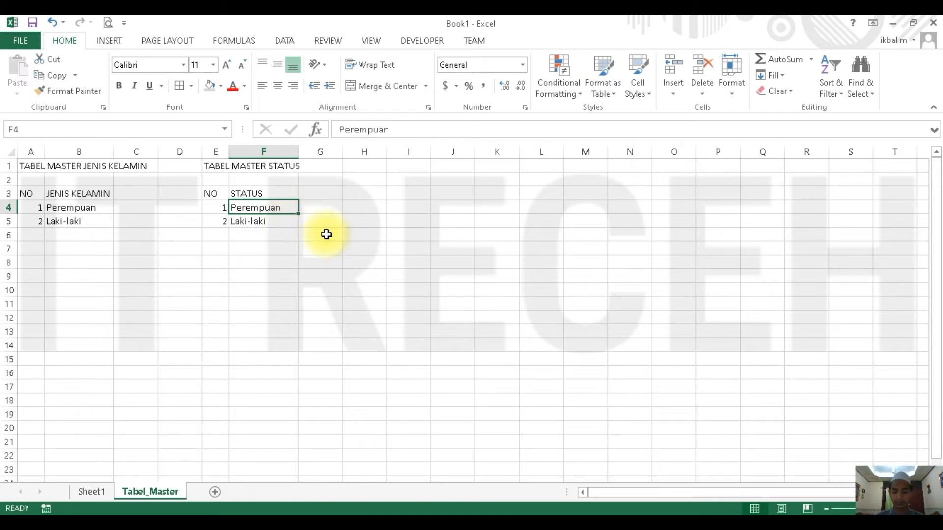
- Replace the entries in F4 and F5 with Menikah and Belum Menikah
type("Menikah")
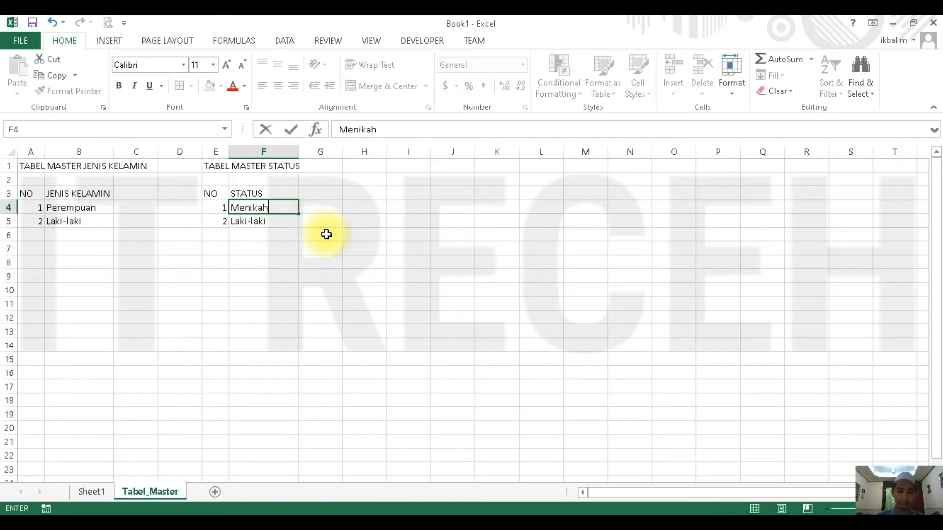
key("Return")
type("Be")
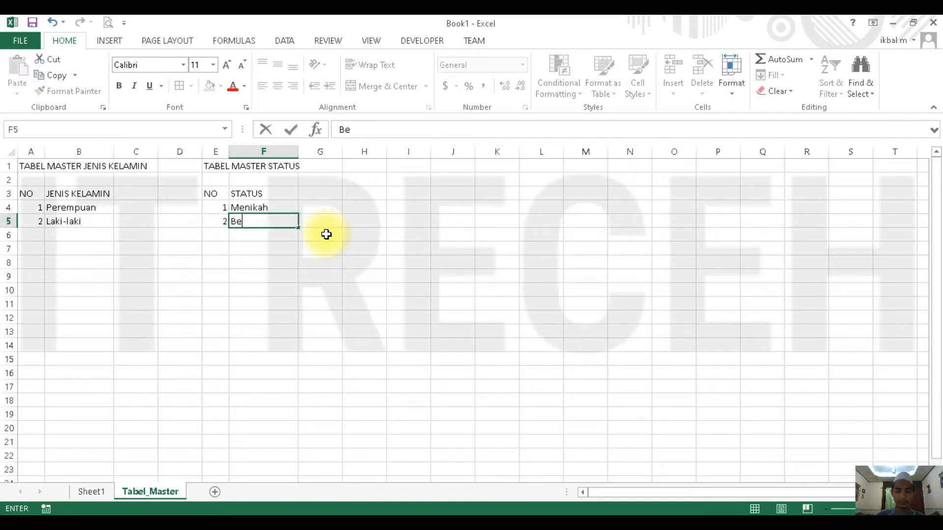
type("lum Menikah")
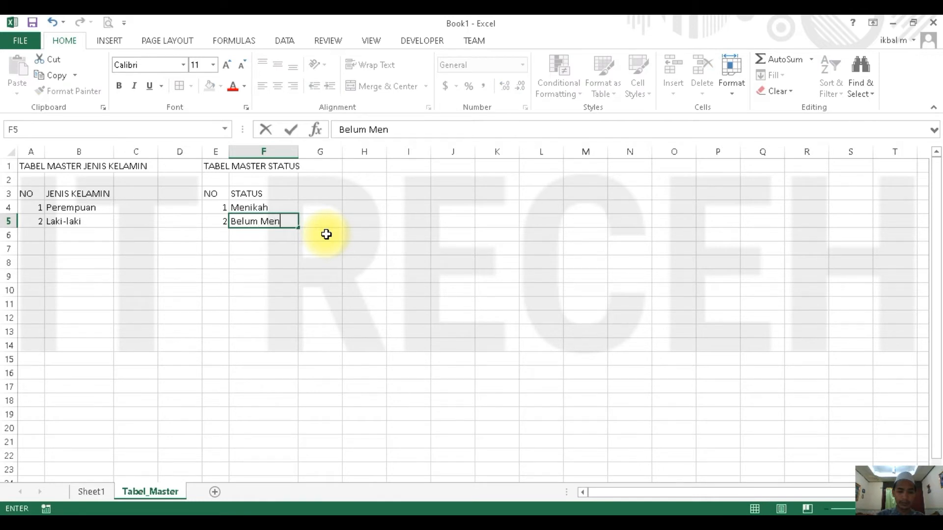
key("Return")
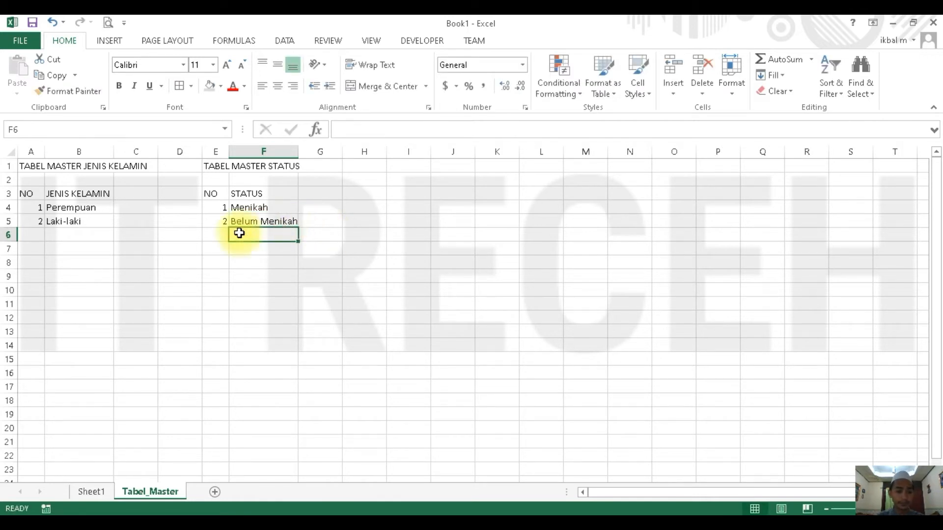
- Apply borders to all cells of both master tables, A3:B5 and E3:F5
left_click_drag(28, 193, 62, 222)
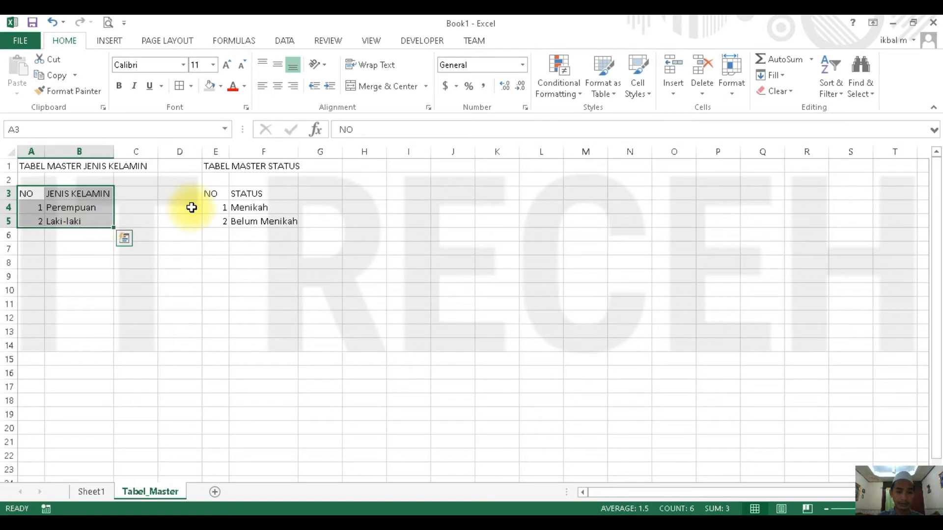
left_click_drag(215, 194, 252, 219)
left_click(180, 86)
left_click(366, 219)
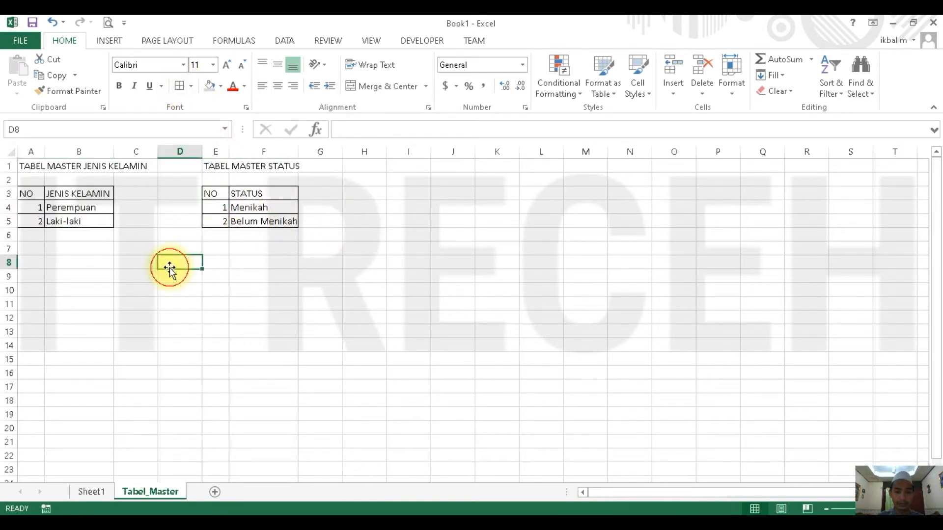
- Shade the header cells of both master tables, A3:B3 and E3:F3, with grey fill
left_click_drag(22, 193, 86, 194)
left_click_drag(223, 196, 264, 194)
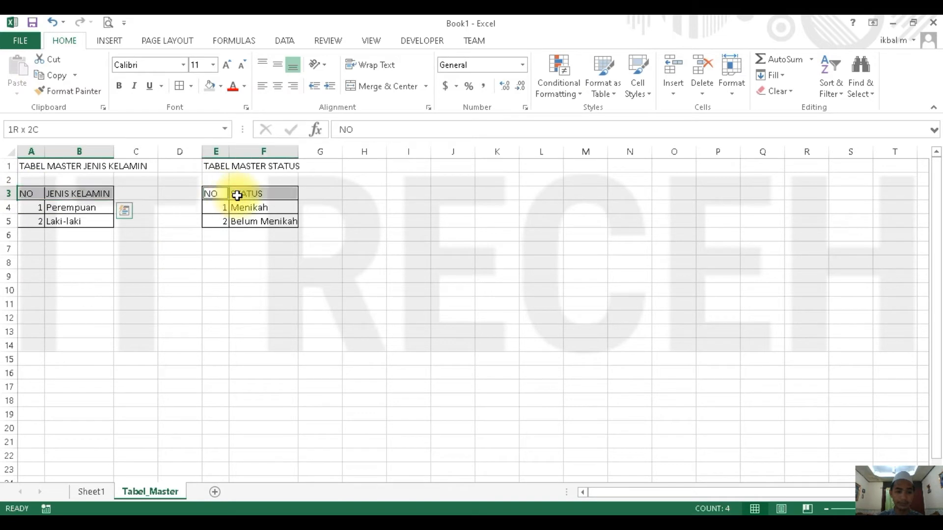
left_click(209, 85)
left_click(375, 226)
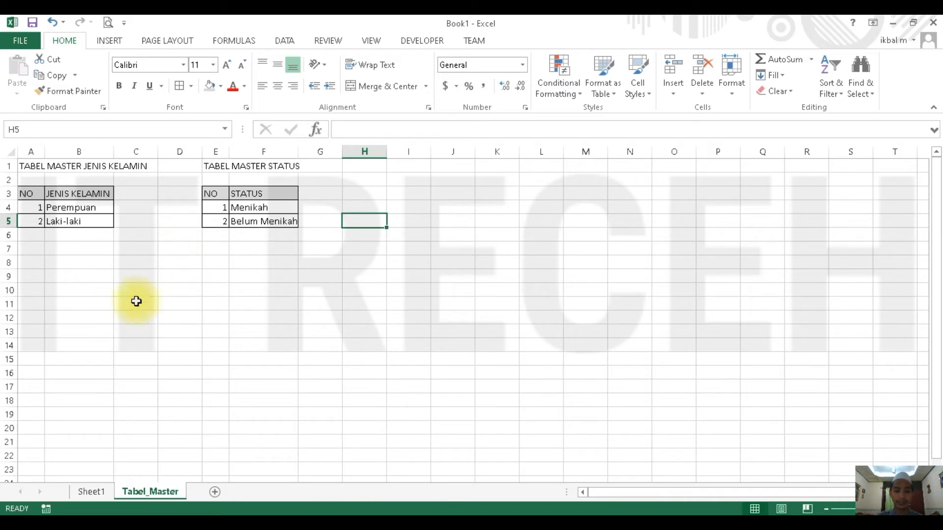
- Open the Data Validation settings for cell C16, the first JENIS KELAMIN entry in Sheet1's TABEL SESUDAH MENGGUNAKAN VALIDASI DATA
left_click(90, 491)
left_click(224, 373)
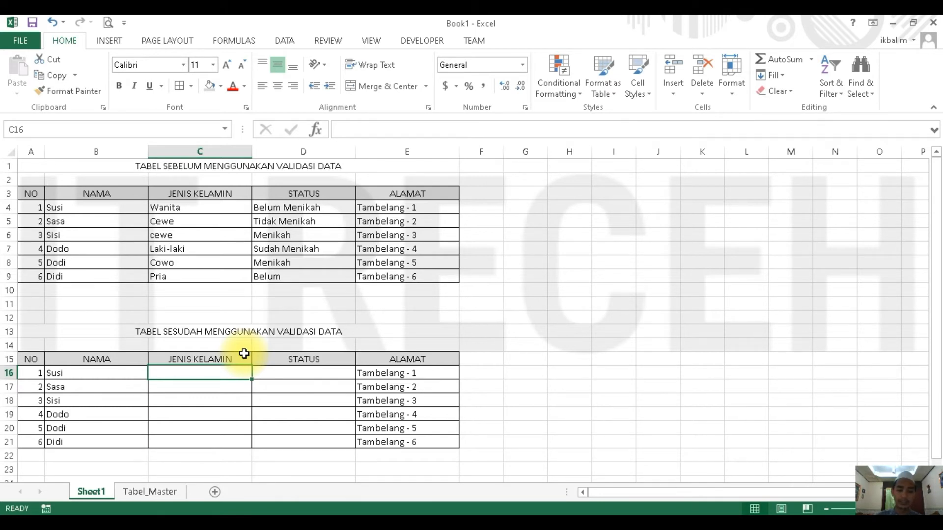
key("Down")
left_click(218, 376)
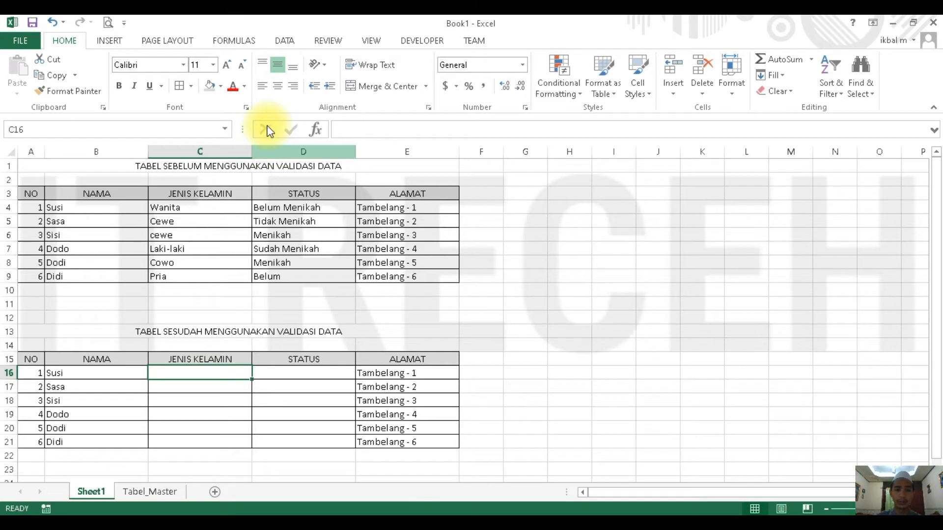
left_click(285, 41)
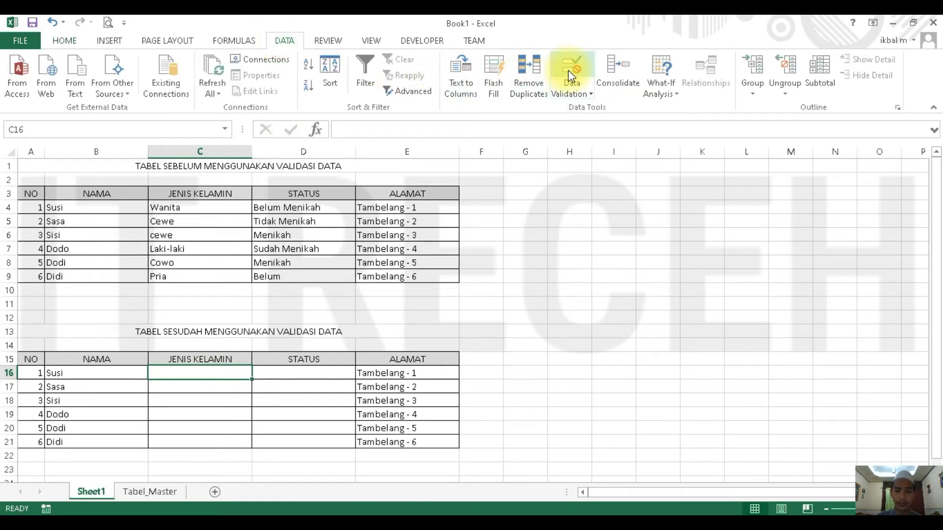
left_click(576, 95)
left_click(575, 108)
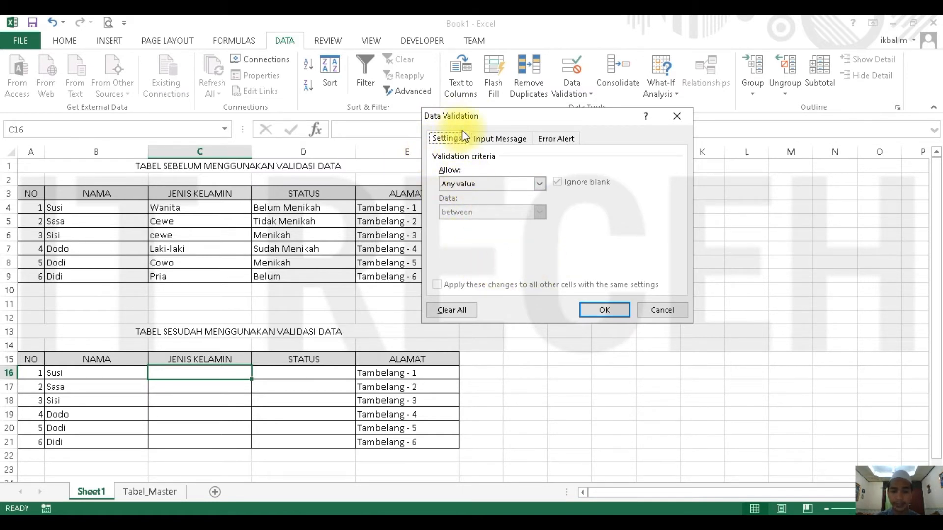
- Review the Input Message and Error Alert options, and set the validation criteria to allow a List
left_click(486, 138)
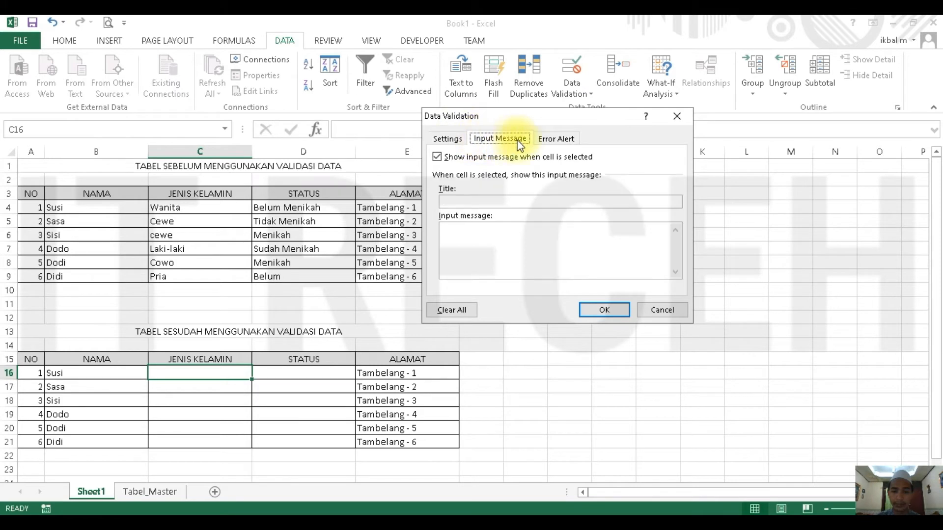
left_click(544, 142)
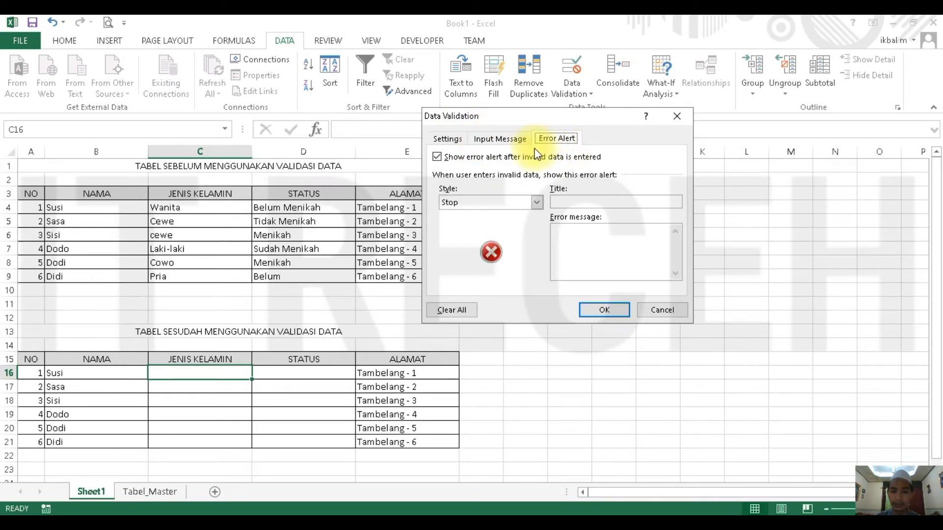
left_click(455, 138)
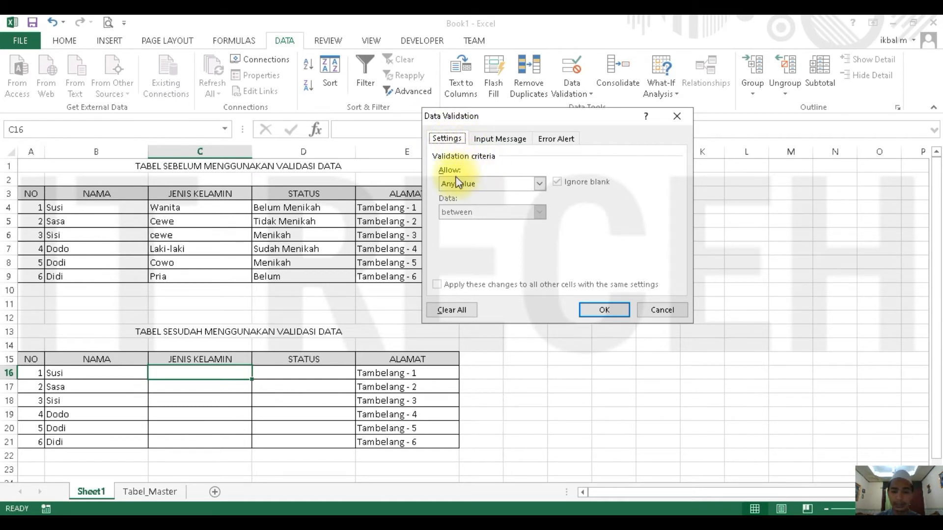
left_click(508, 184)
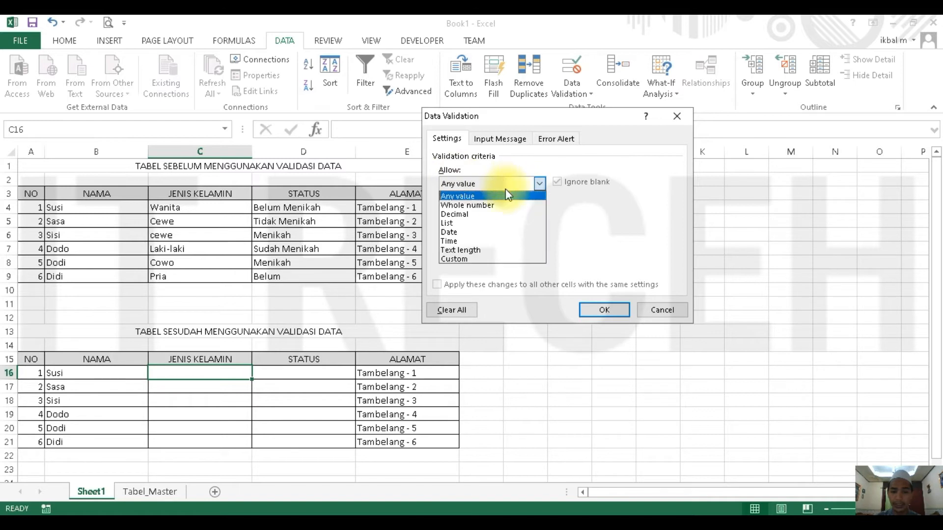
left_click(476, 222)
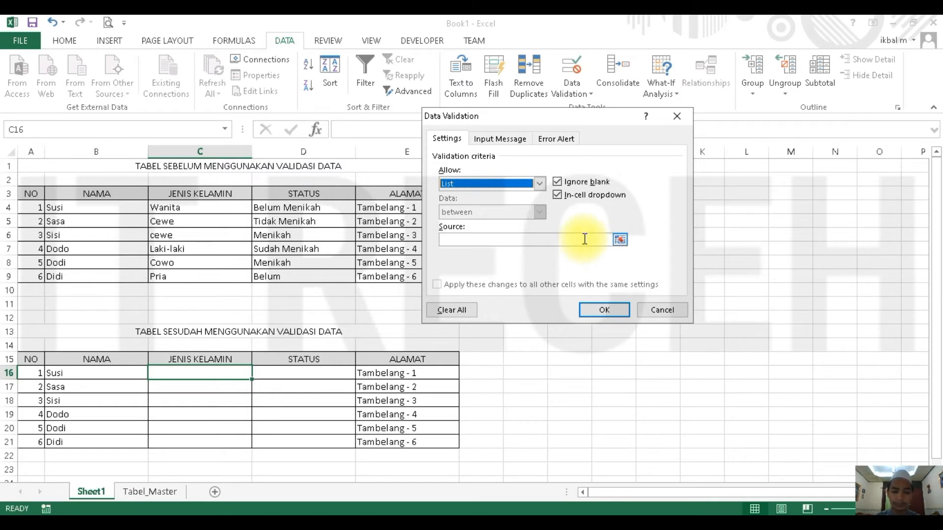
- Set the list source to the gender entries in Tabel_Master B4:B5 and apply the validation to C16
left_click(619, 239)
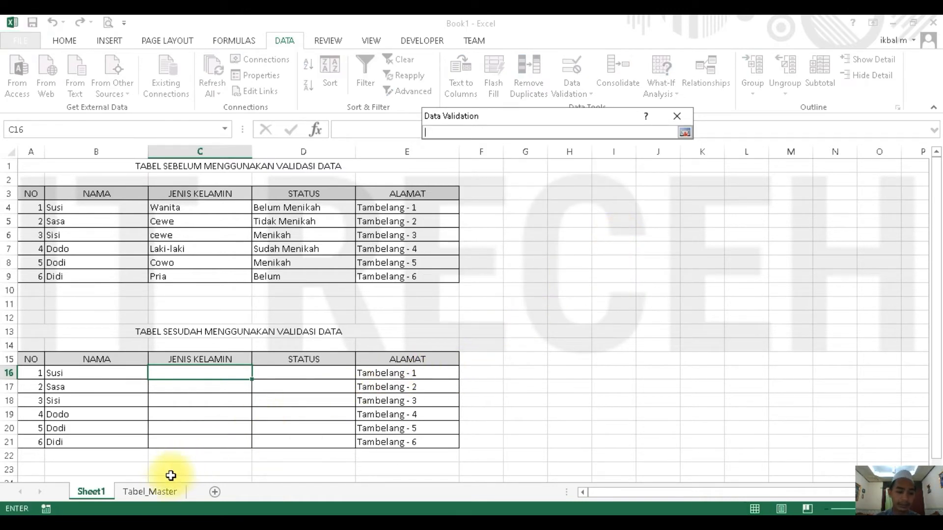
left_click(158, 493)
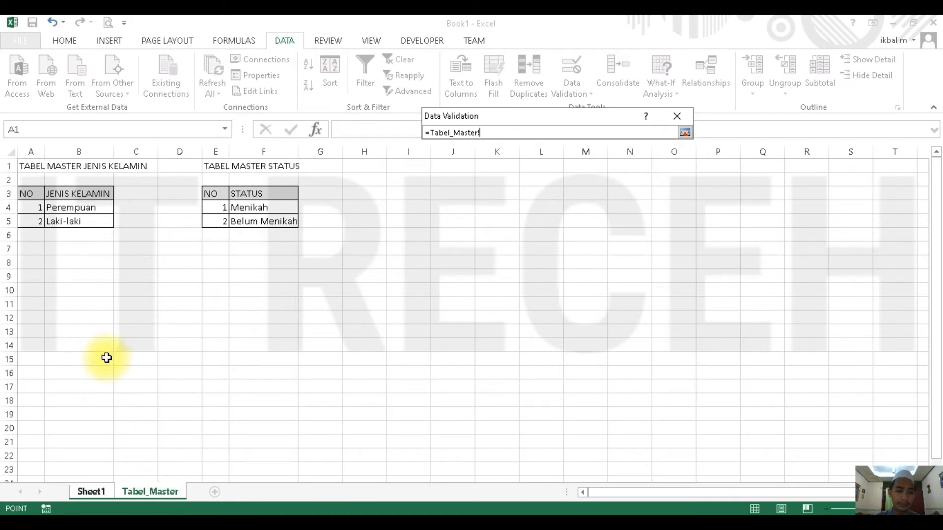
left_click(76, 205)
left_click_drag(76, 205, 72, 221)
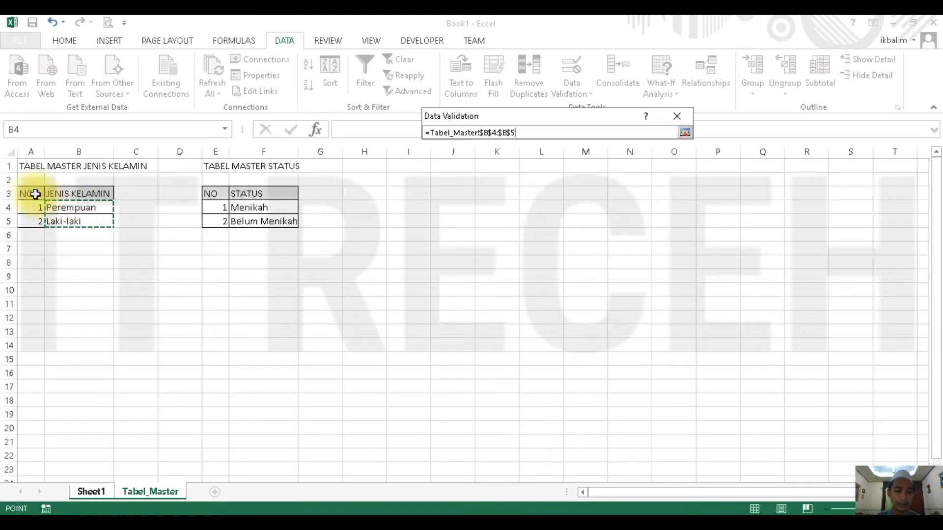
left_click_drag(35, 194, 84, 222)
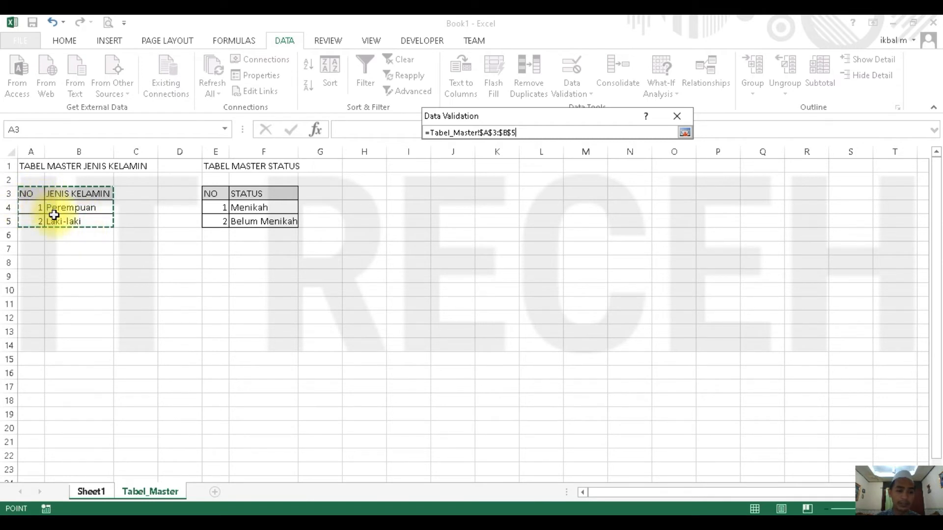
left_click_drag(55, 205, 73, 219)
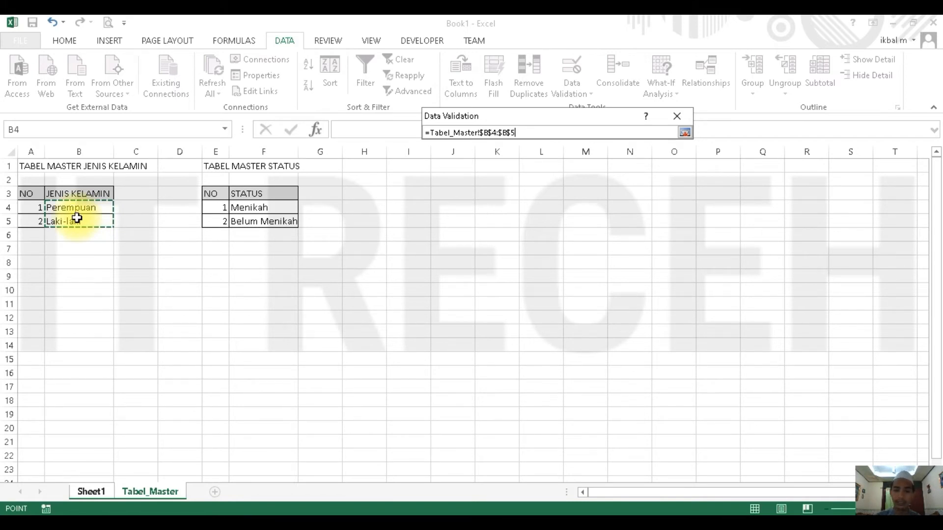
key("Return")
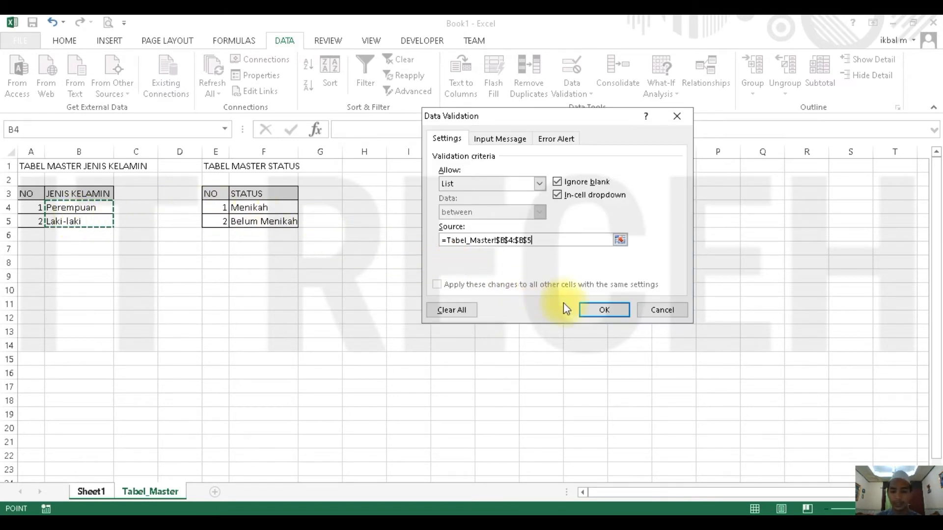
left_click(591, 311)
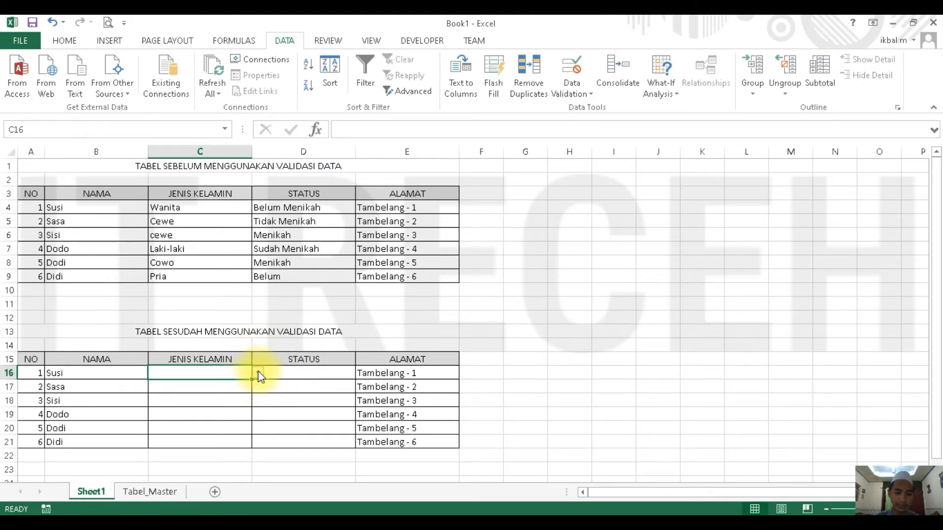
- Test the dropdown in C16 by choosing Perempuan, then Laki-laki, and finally Perempuan again
left_click(259, 374)
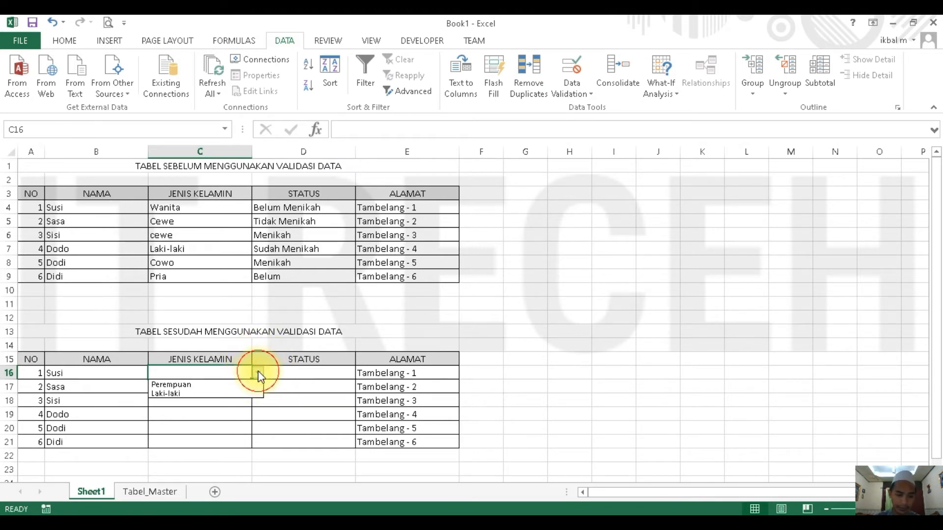
left_click(214, 386)
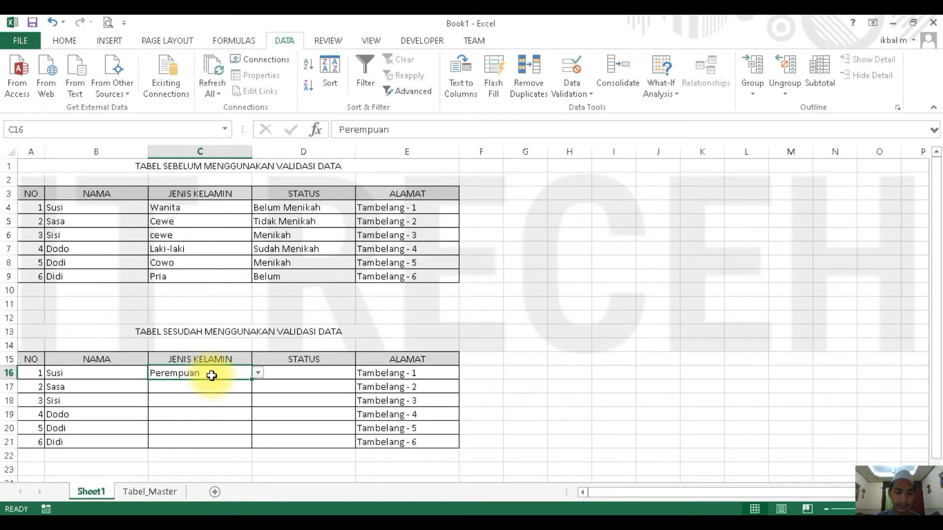
left_click(258, 374)
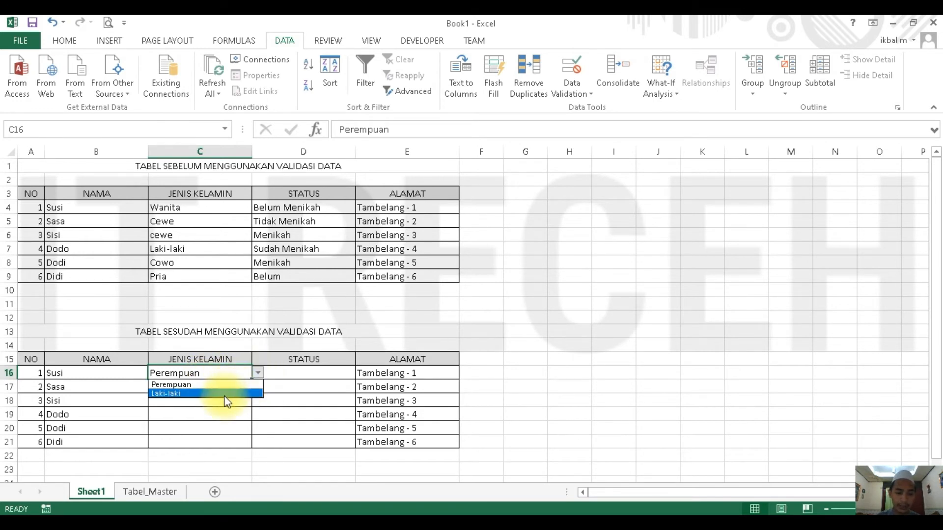
left_click(210, 393)
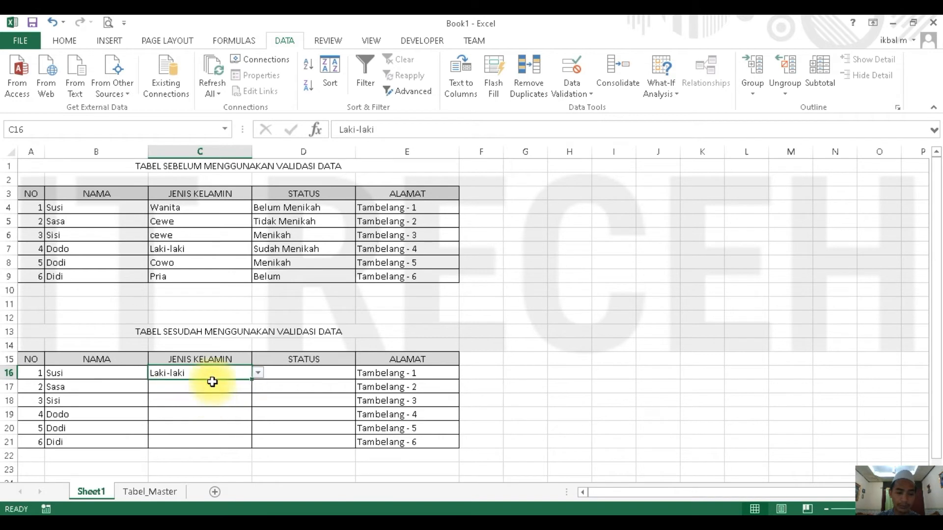
left_click(257, 375)
left_click(230, 385)
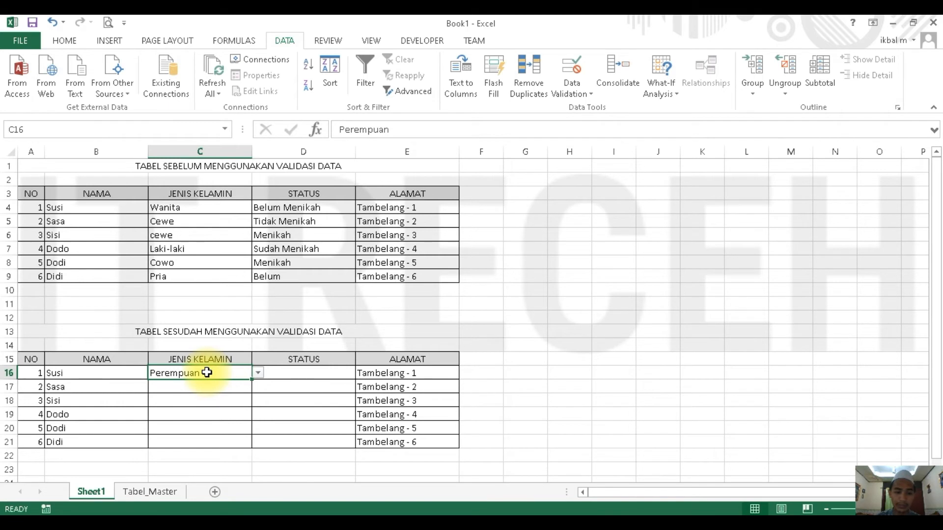
- Turn off Ignore blank in the data validation of C16 and apply the change
left_click(581, 76)
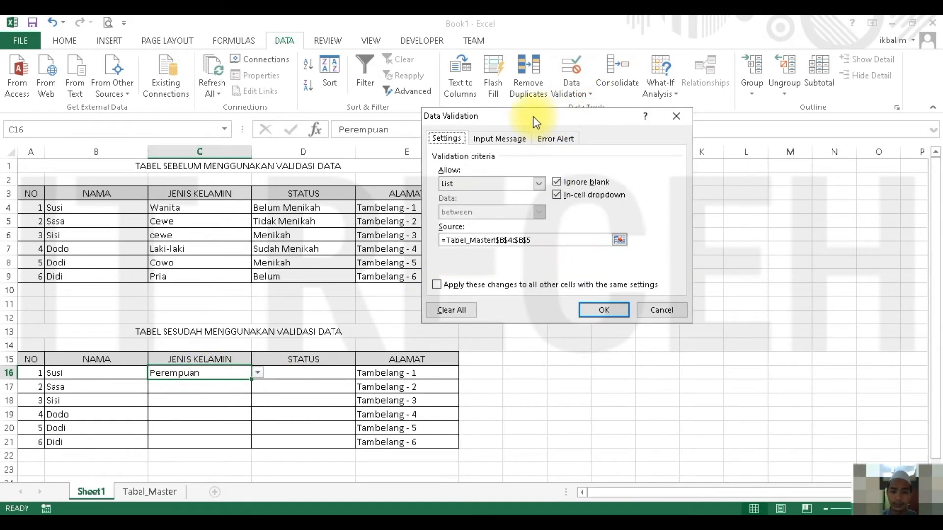
left_click(558, 182)
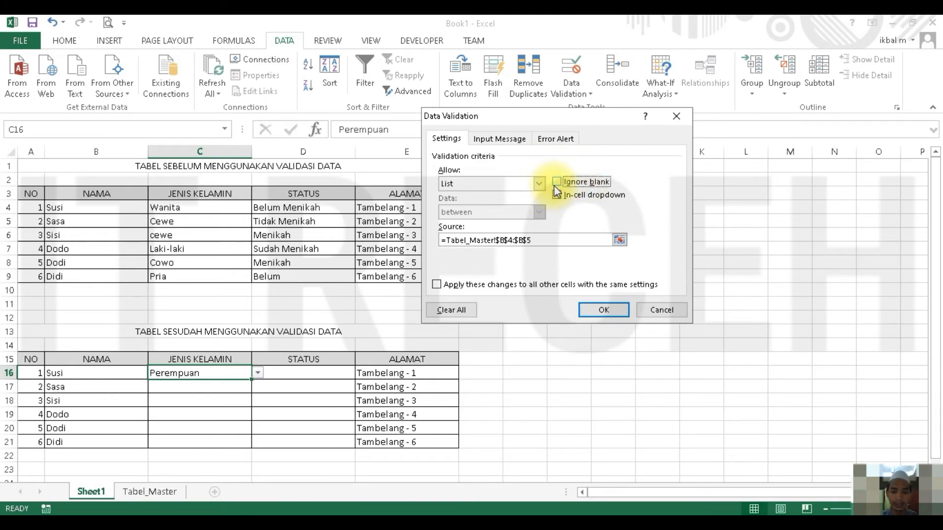
left_click(605, 315)
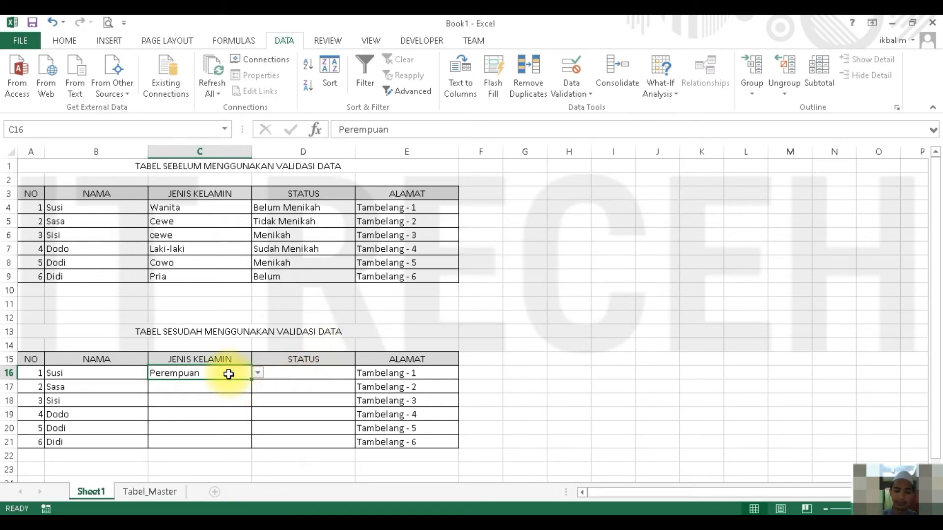
- Choose Laki-laki in C16 and try to submit the cell as blank, cancelling the entry
left_click(259, 374)
left_click(222, 394)
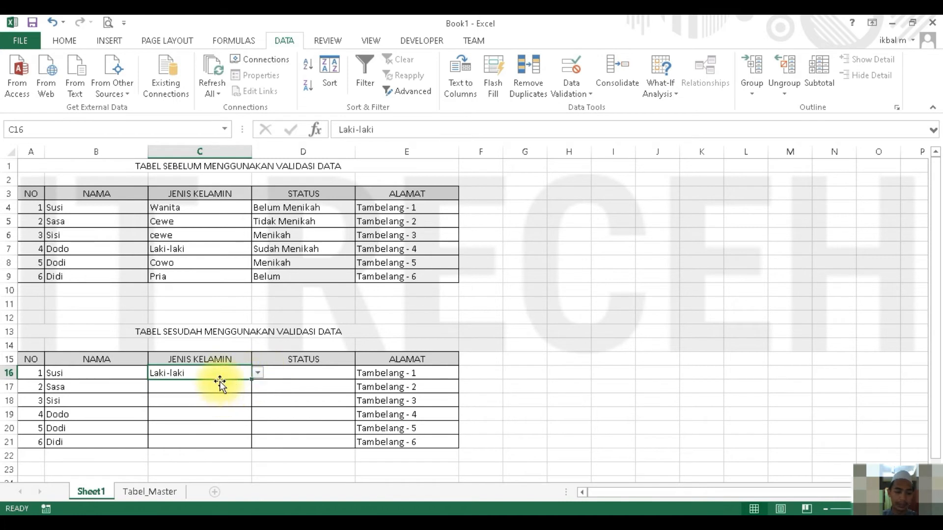
left_click(199, 385)
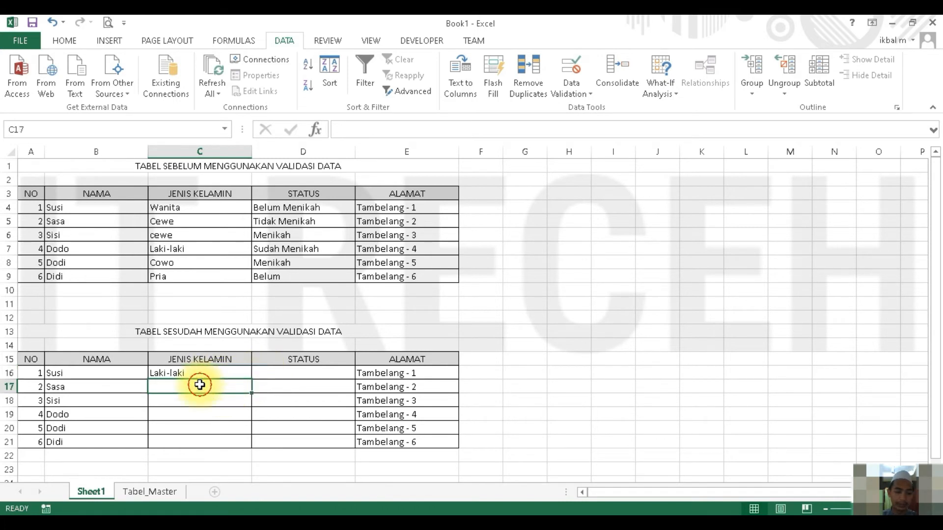
left_click(229, 373)
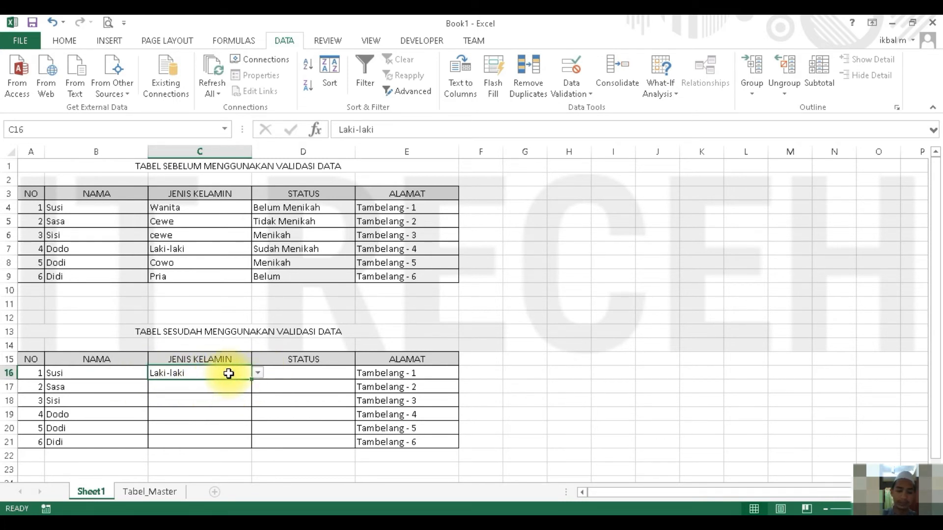
key("BackSpace")
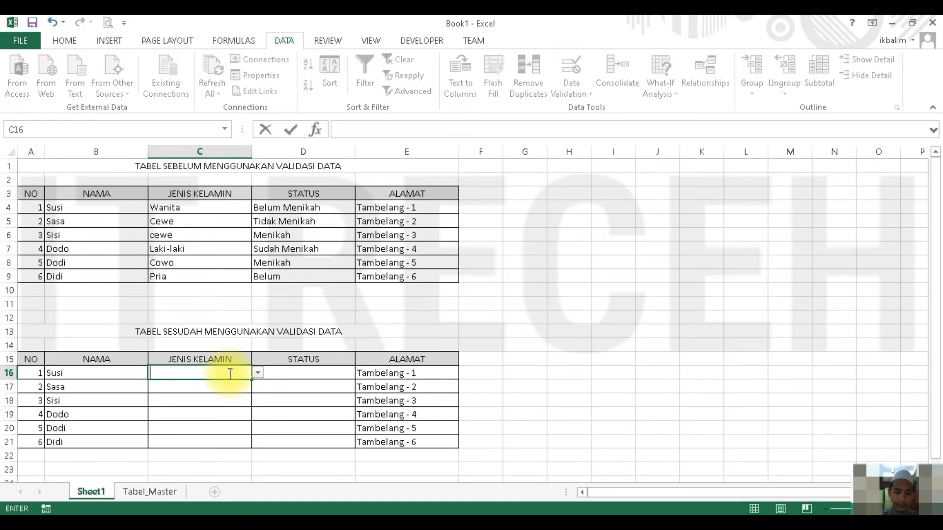
key("Return")
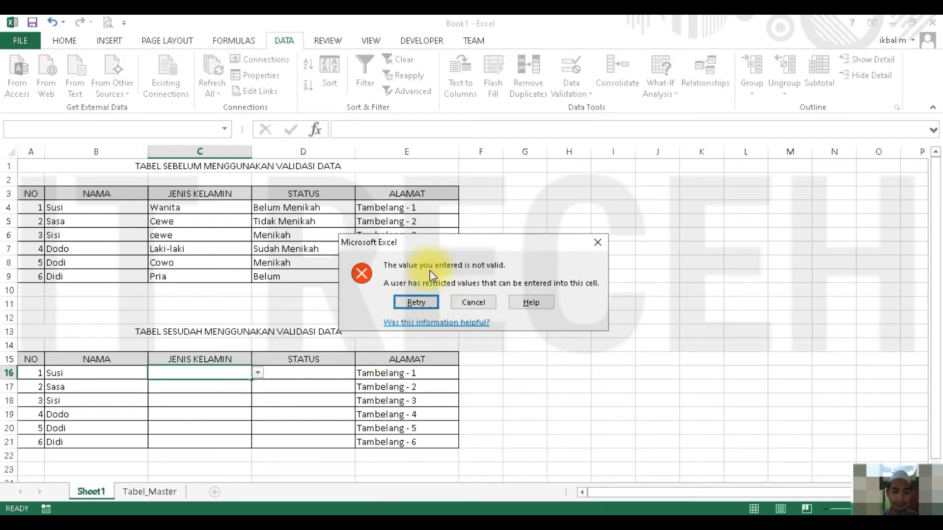
left_click(455, 304)
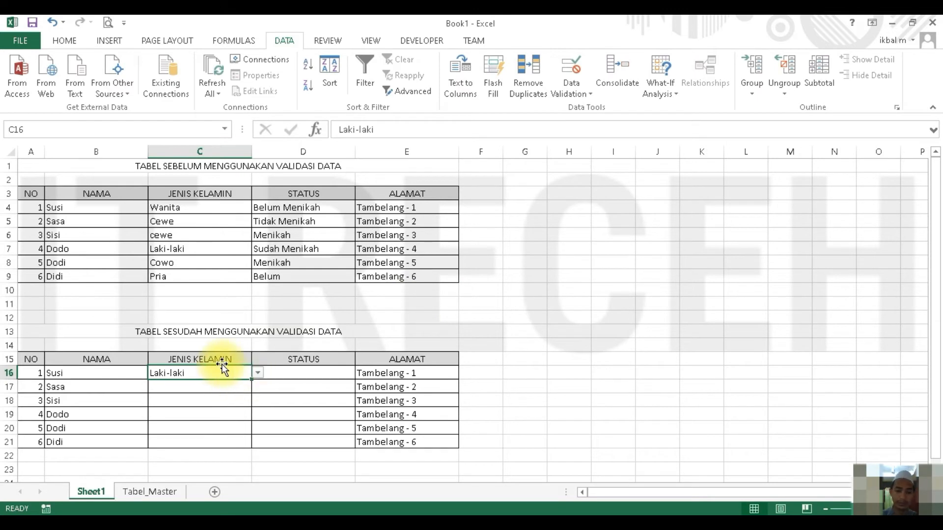
- Choose Perempuan in C16 and try again to submit an empty entry, cancelling it
left_click(257, 374)
left_click(199, 382)
type("wa")
key("BackSpace")
key("BackSpace")
key("Return")
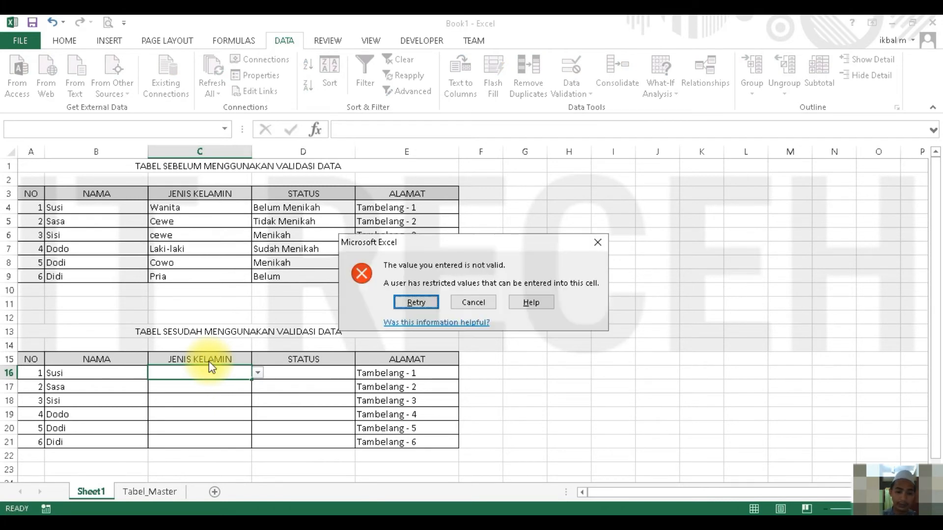
left_click(473, 302)
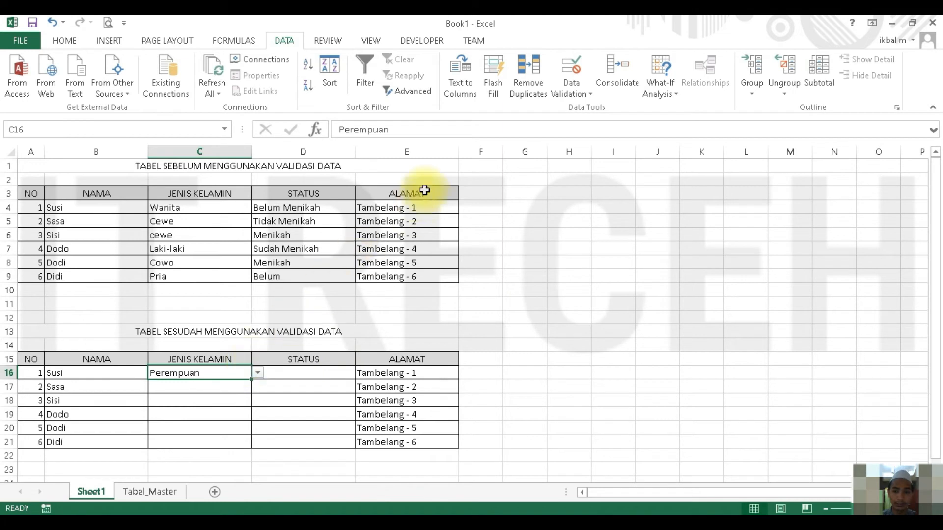
- Turn Ignore blank back on in the data validation of C16 and apply the change
left_click(571, 66)
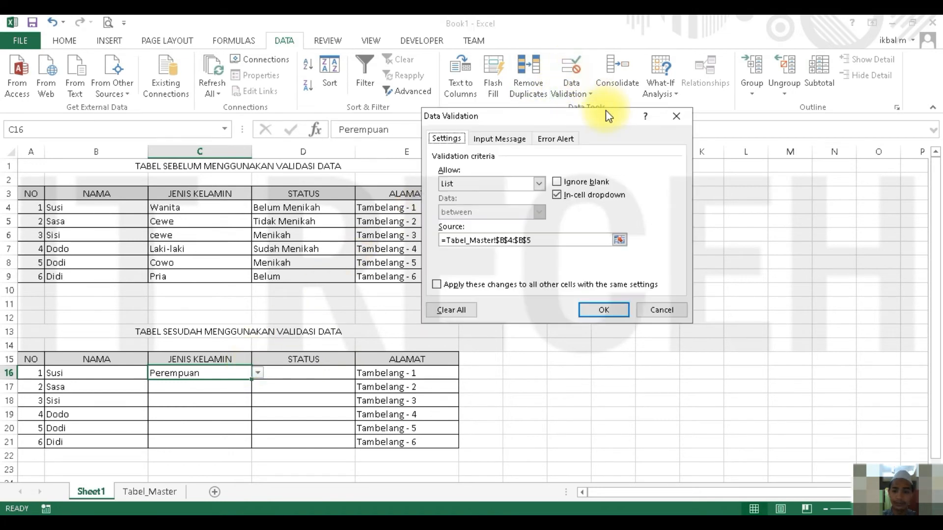
left_click(557, 182)
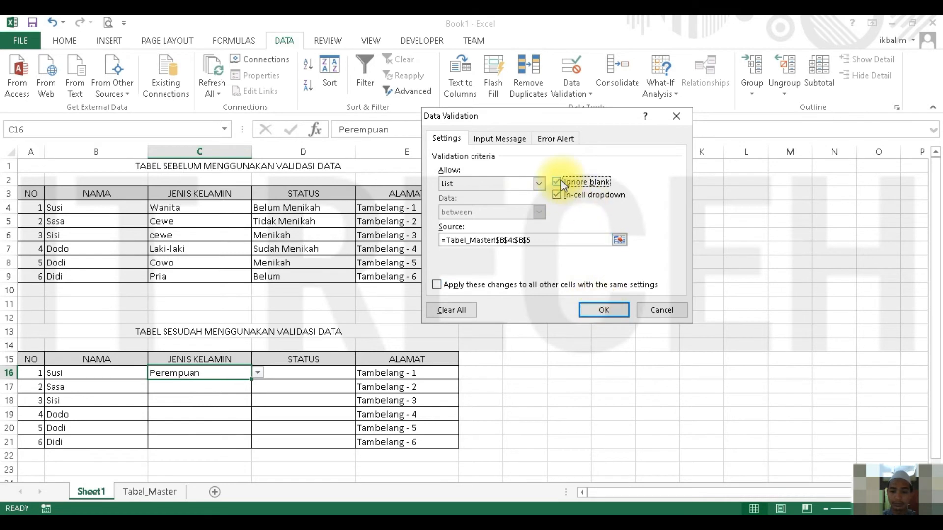
left_click(601, 312)
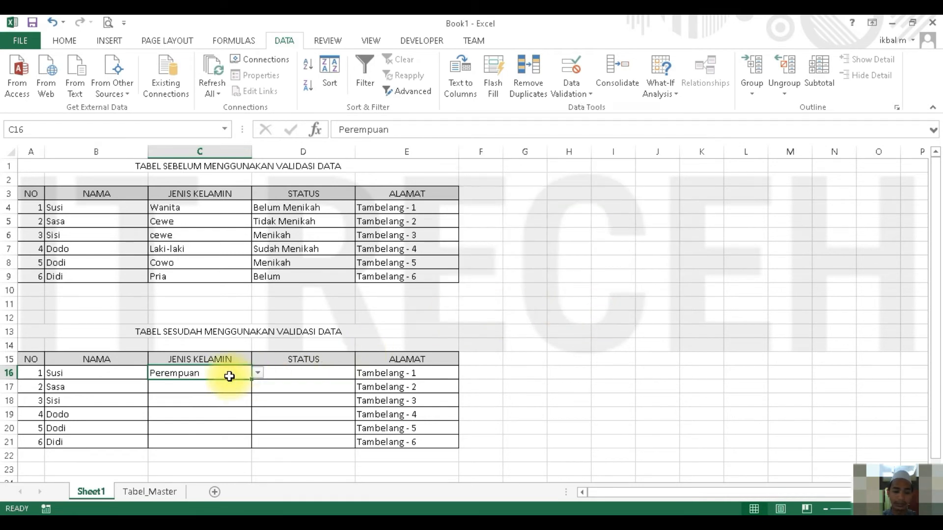
- Delete the value in C16 and submit the cell as blank
key("BackSpace")
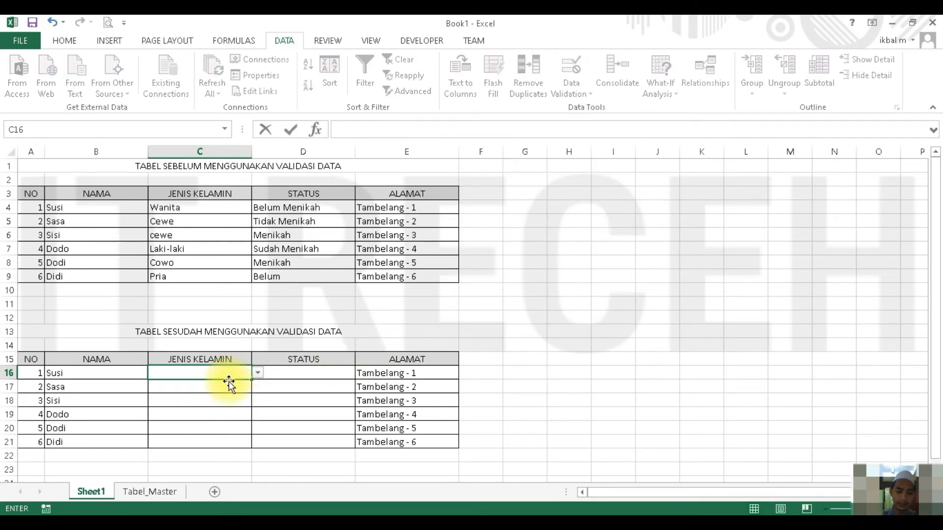
key("Return")
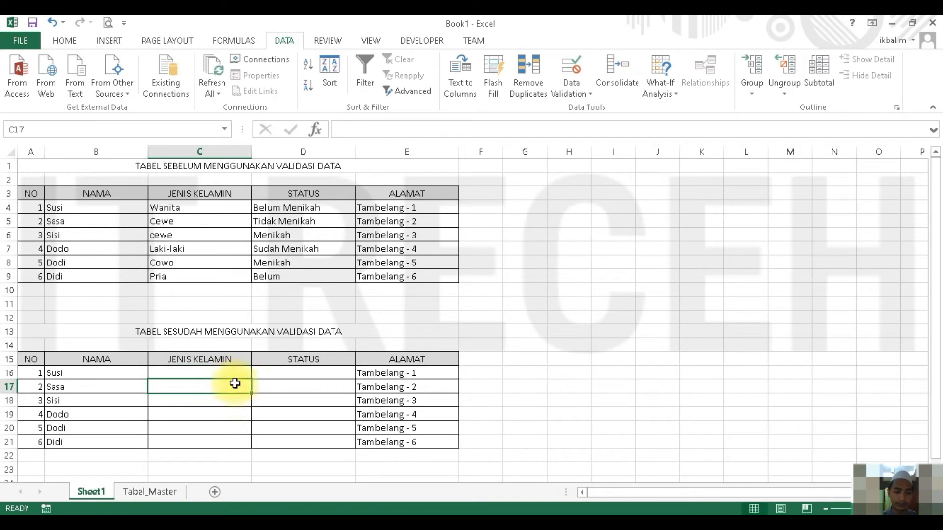
left_click(185, 375)
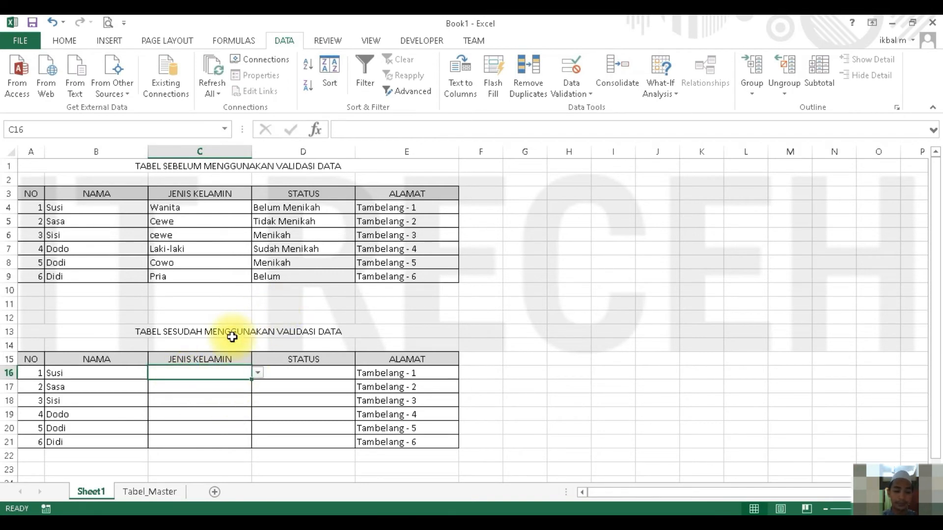
- Turn off In-cell dropdown in the data validation of C16 and apply the change
left_click(569, 71)
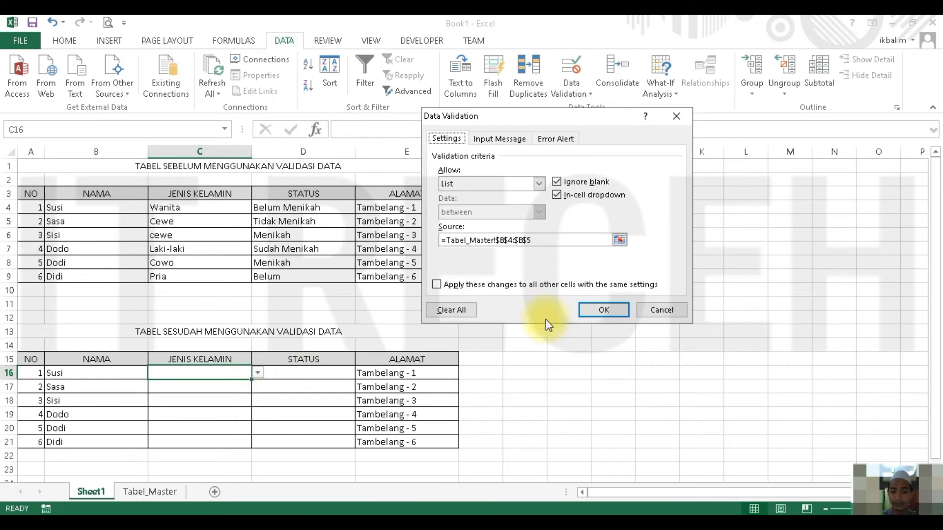
left_click(558, 195)
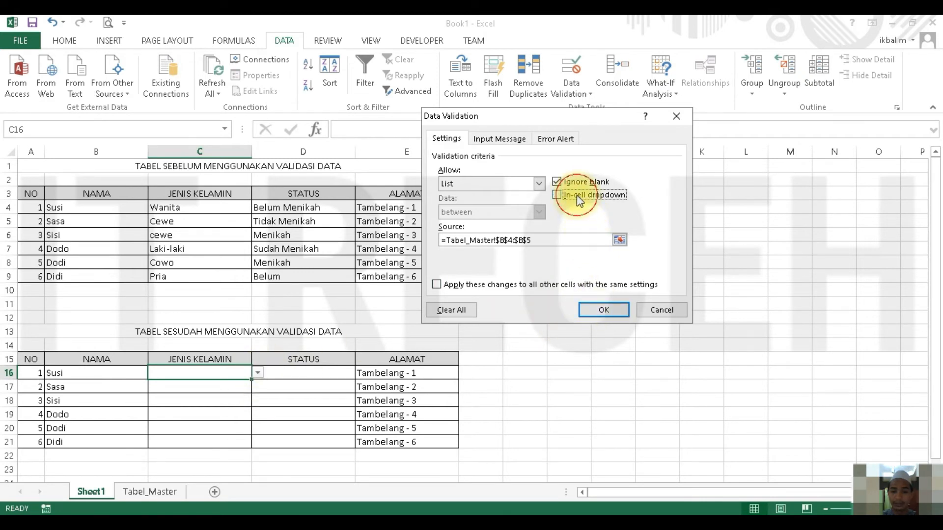
left_click(589, 307)
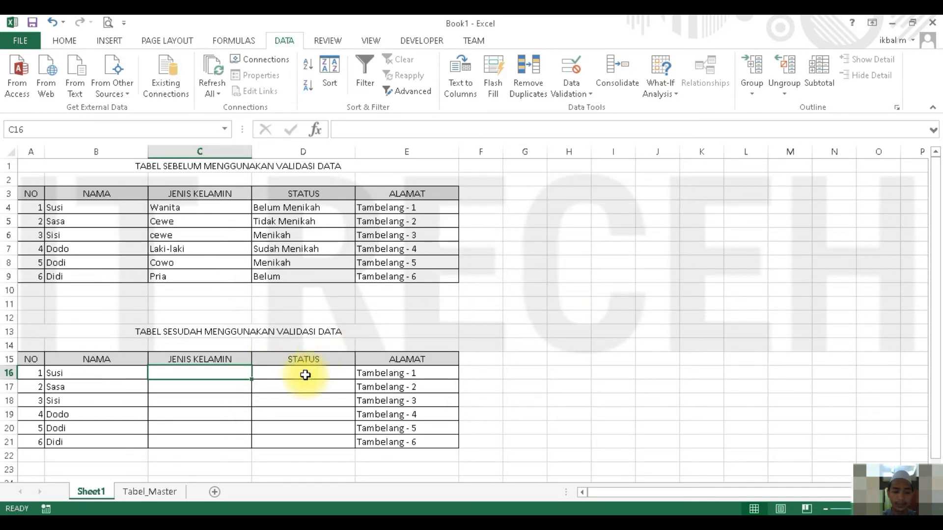
- Try to enter Cewe manually in C16, then cancel the entry
left_click(231, 386)
left_click(231, 375)
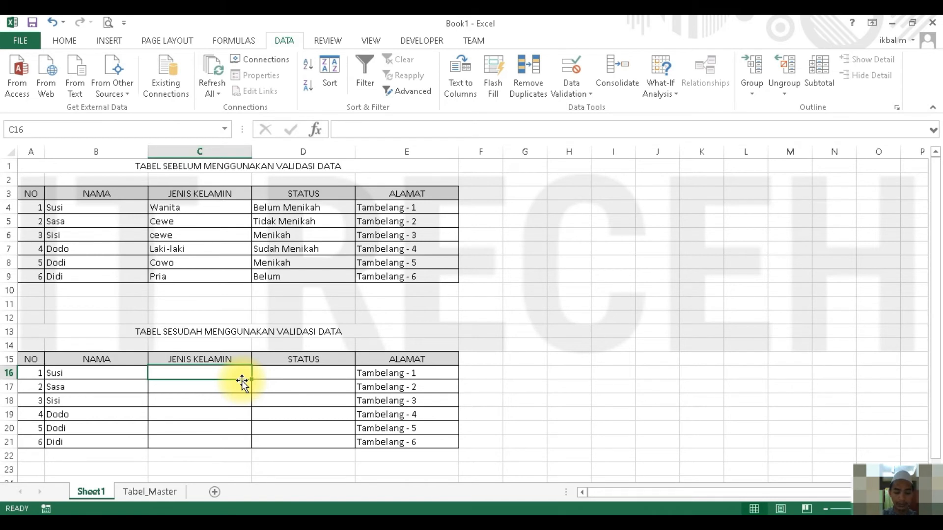
type("Cewe")
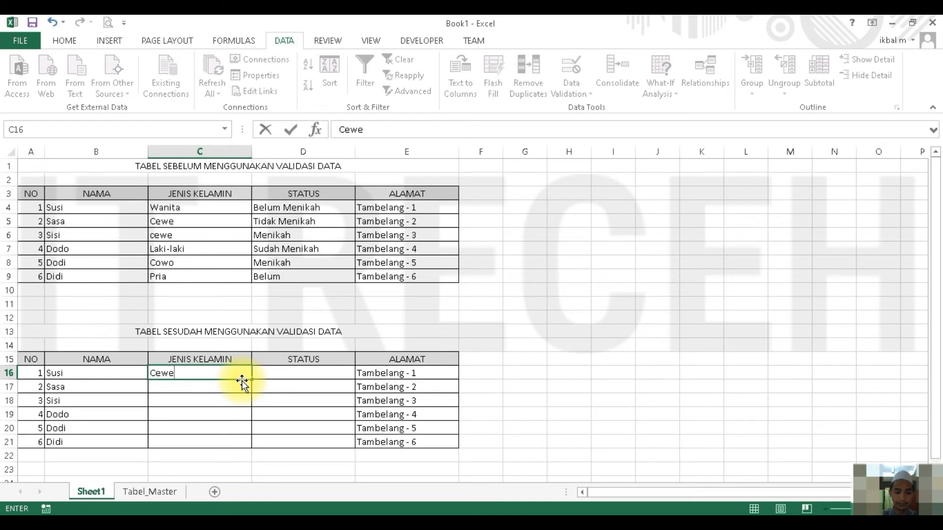
key("Return")
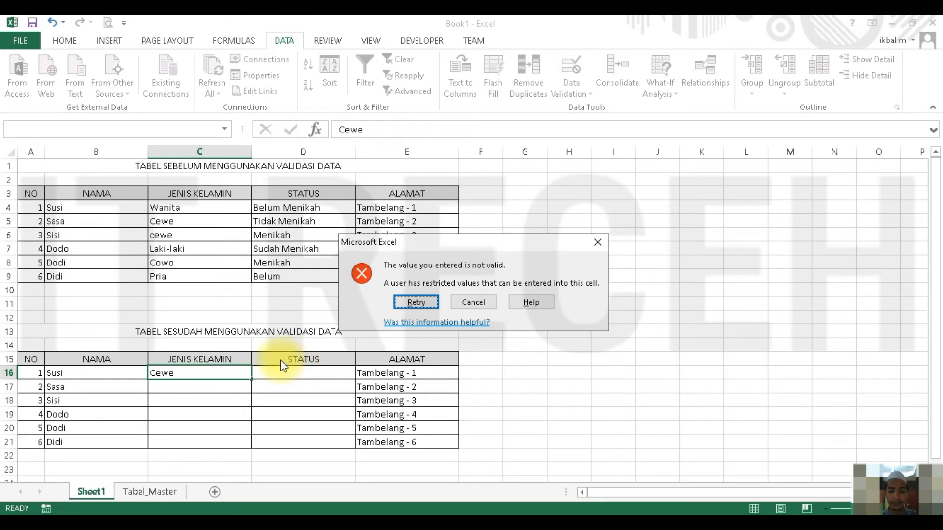
left_click(462, 303)
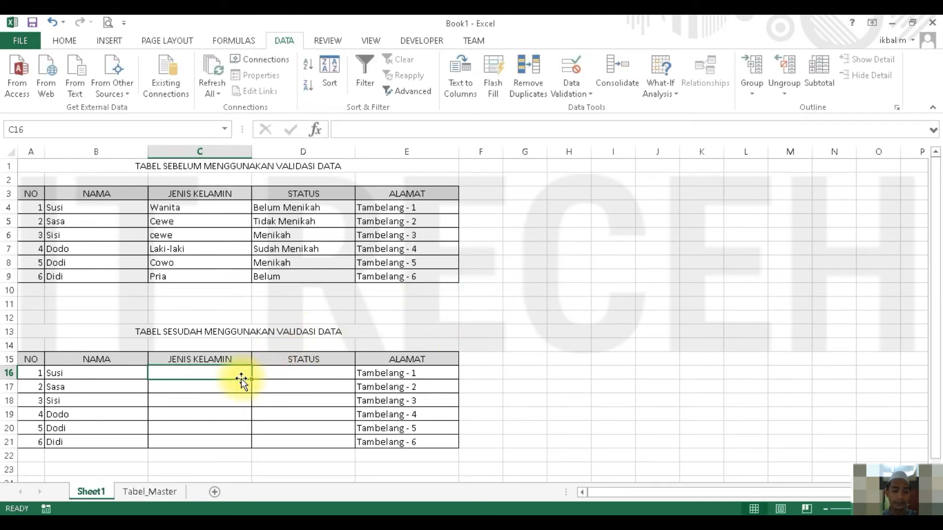
- Turn In-cell dropdown back on in the data validation settings of C16
left_click(578, 72)
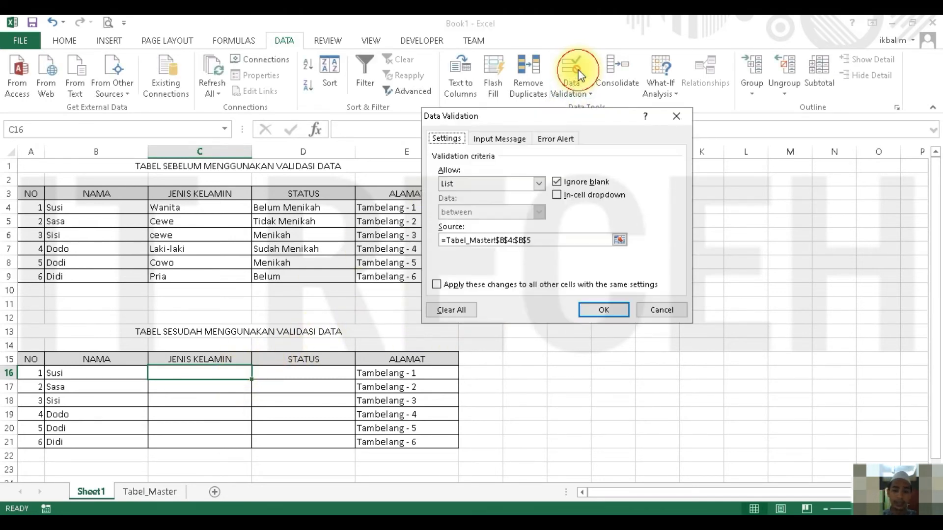
left_click(558, 195)
left_click(558, 195)
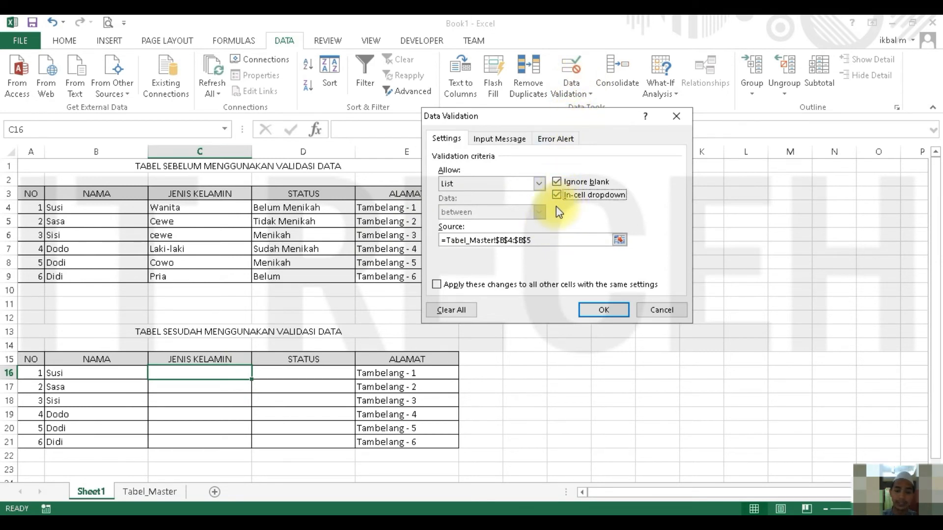
- Set the title of the validation input message for C16 to Informasi
left_click(509, 142)
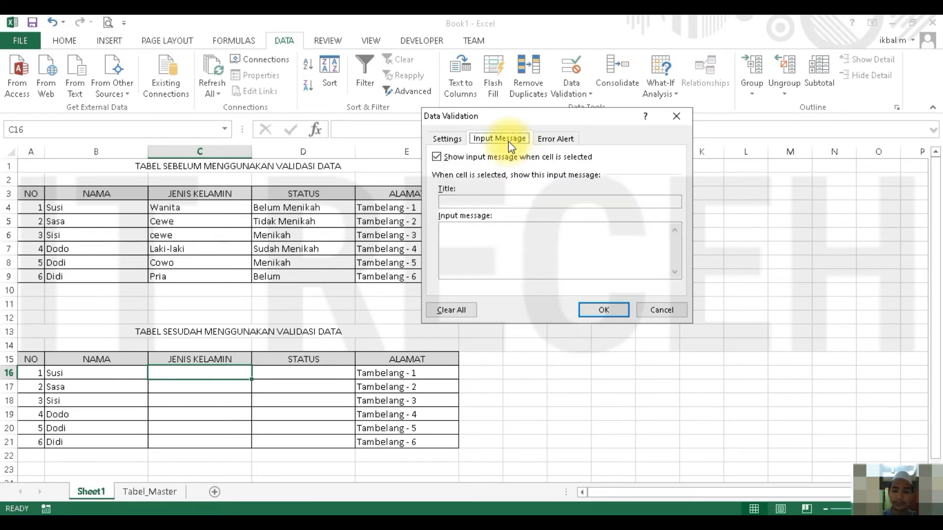
left_click(502, 205)
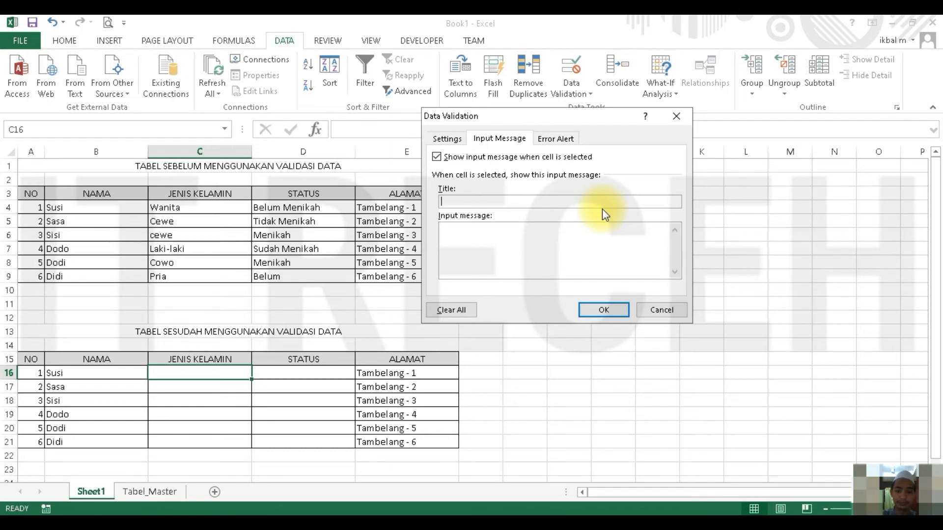
type("rmasi")
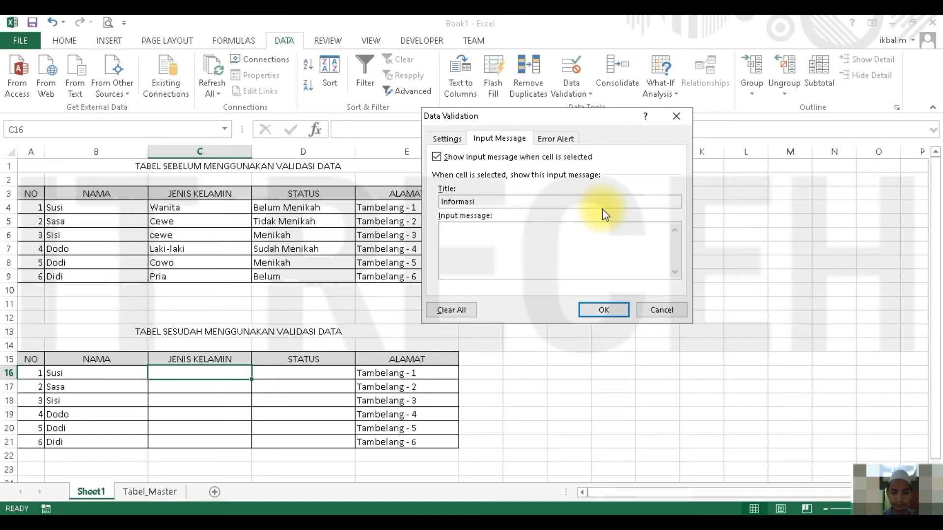
- Set the input message text to Data hanya dapat di isi dengan "Perempuan" dan "Laki-laki" and apply the validation to C16
left_click(643, 239)
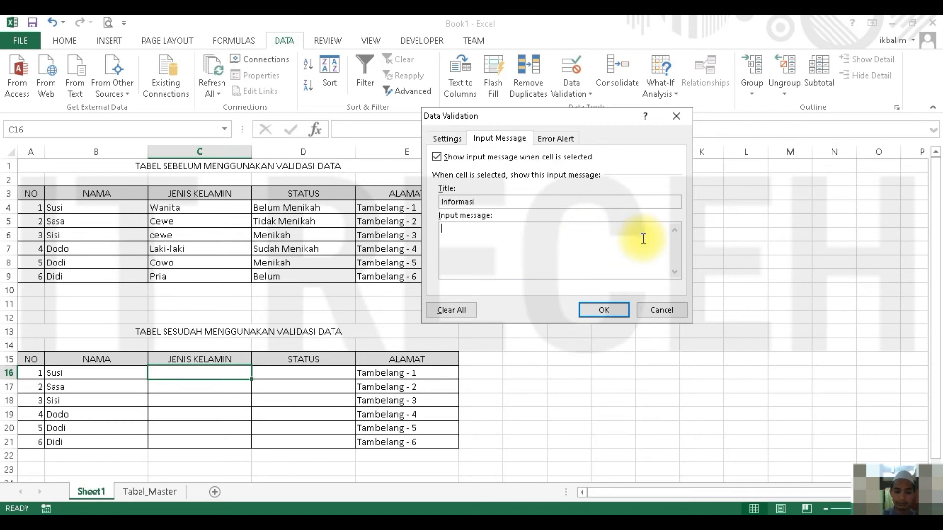
type("Data ha")
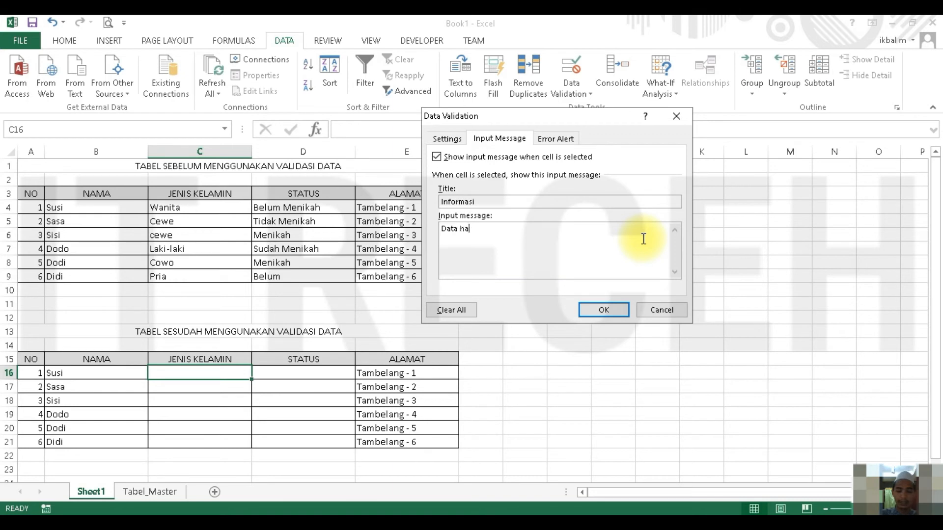
type("nya dapat di isi dengan")
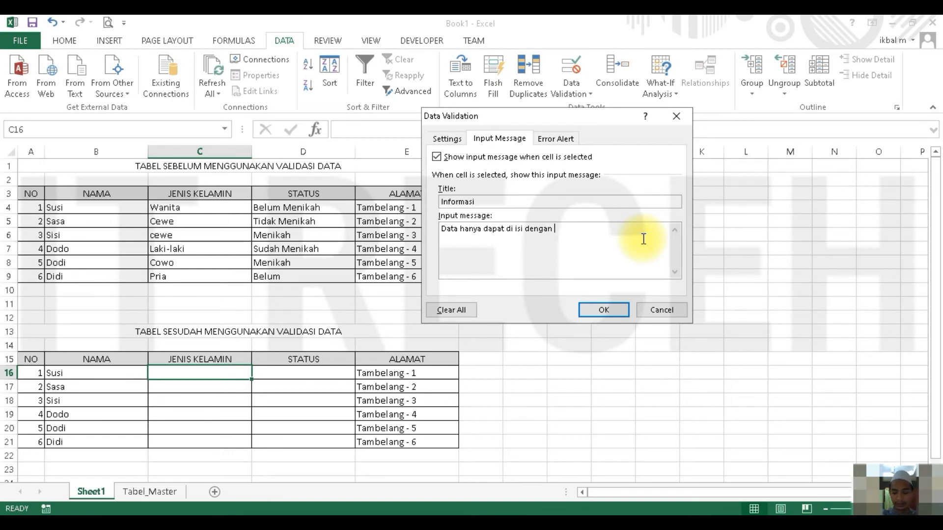
key("BackSpace")
type("\"Peremou")
key("BackSpace")
key("BackSpace")
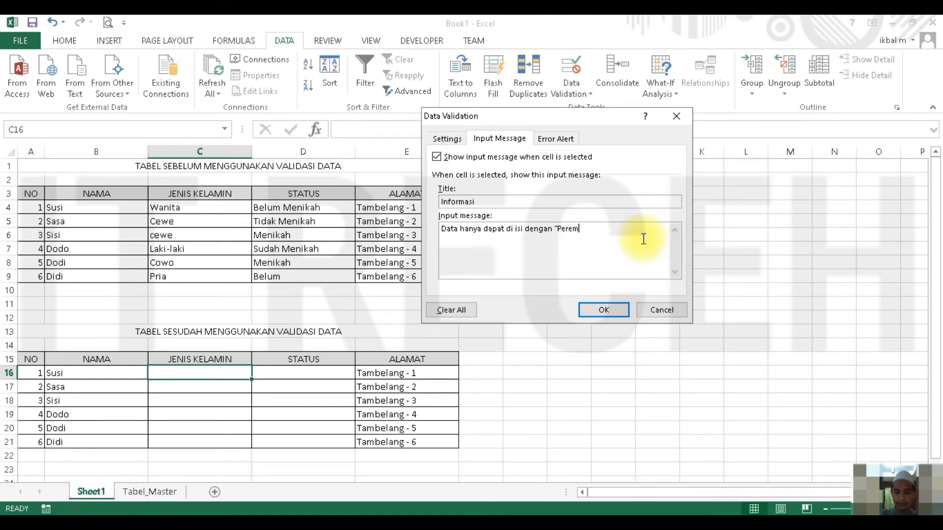
type("p")
type("uan")
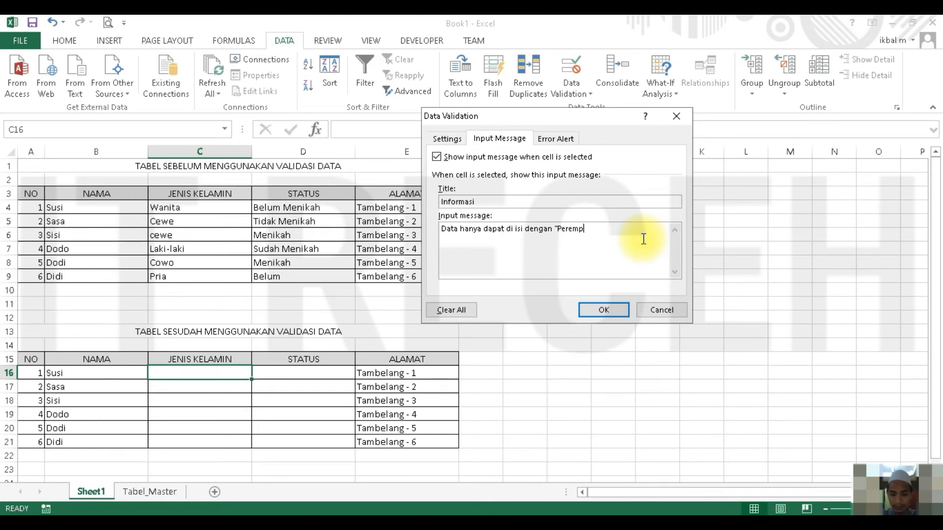
type("\" da")
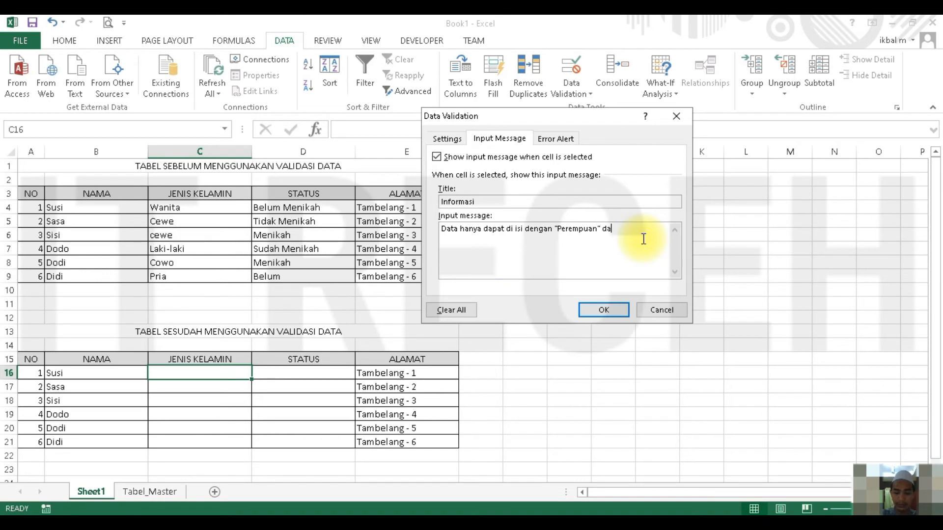
type("n L")
type("laki")
key("BackSpace")
key("BackSpace")
key("BackSpace")
key("BackSpace")
type("Laki-laki")
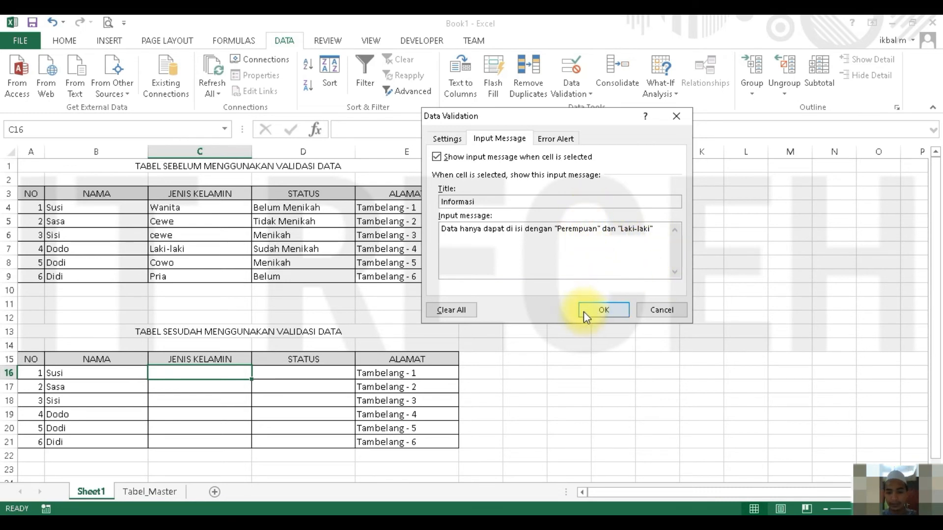
left_click(595, 319)
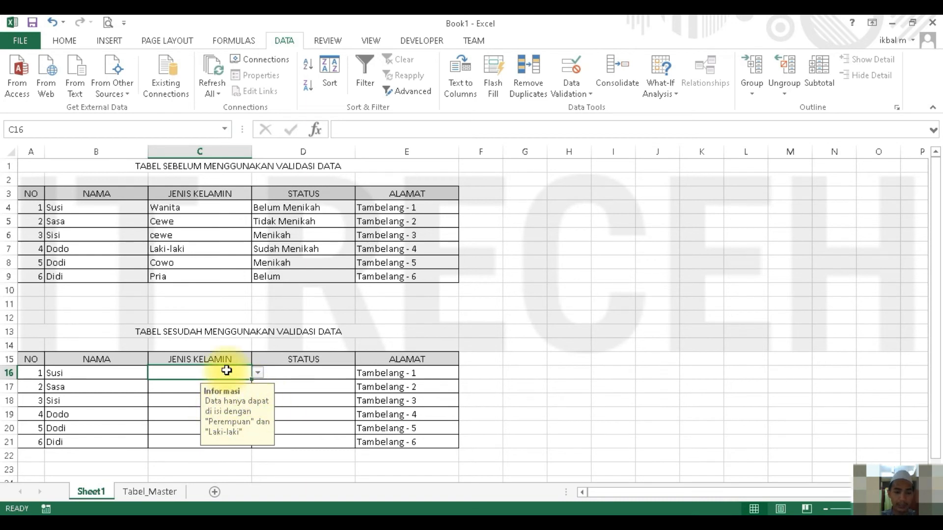
- Turn off showing the input message when C16 is selected and apply the change
left_click(563, 62)
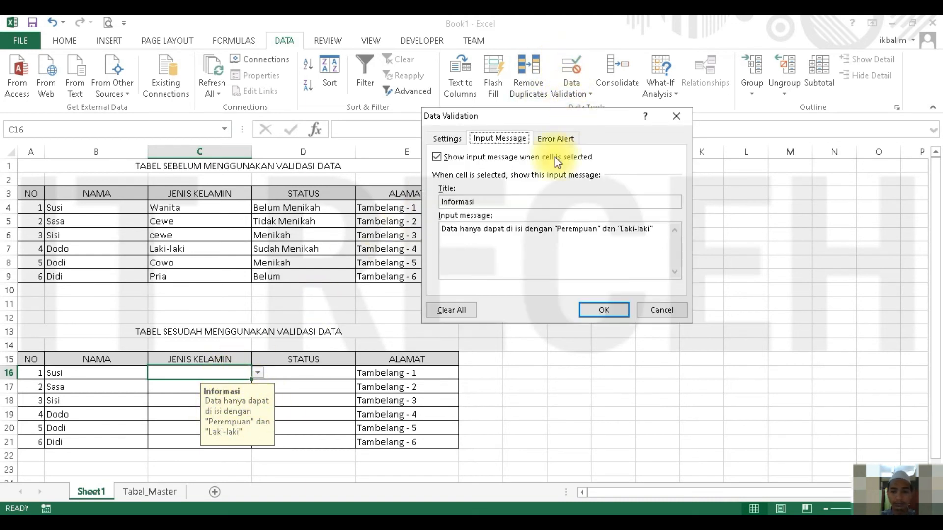
left_click(456, 158)
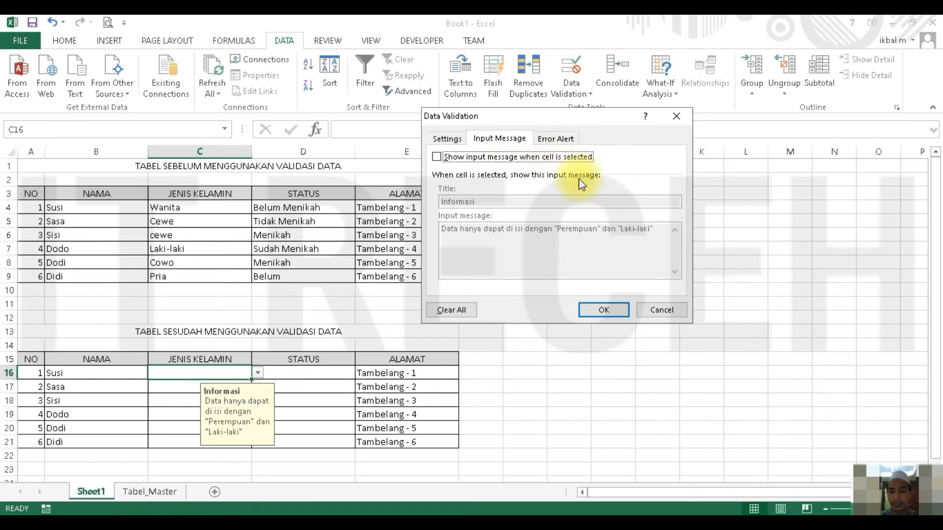
left_click(597, 310)
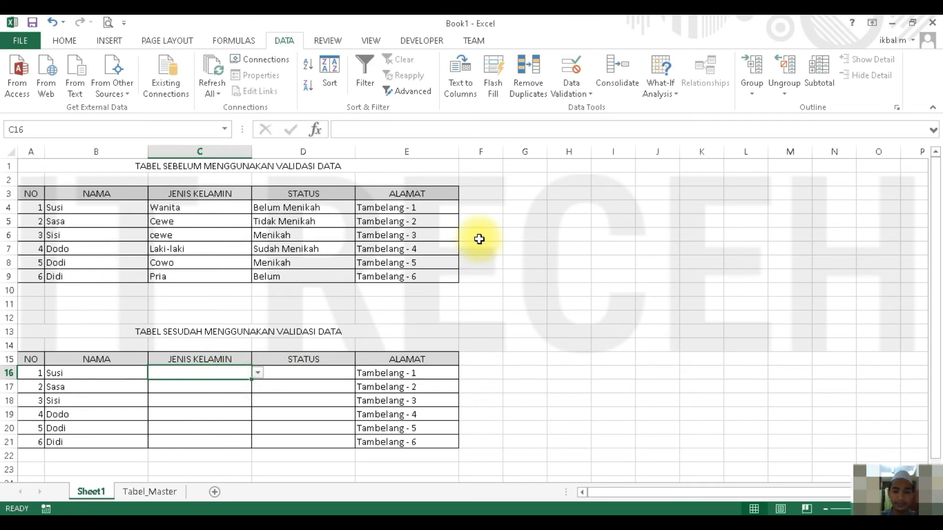
- Turn the input message display for C16 back on and apply the change
left_click(571, 70)
left_click(486, 159)
left_click(597, 311)
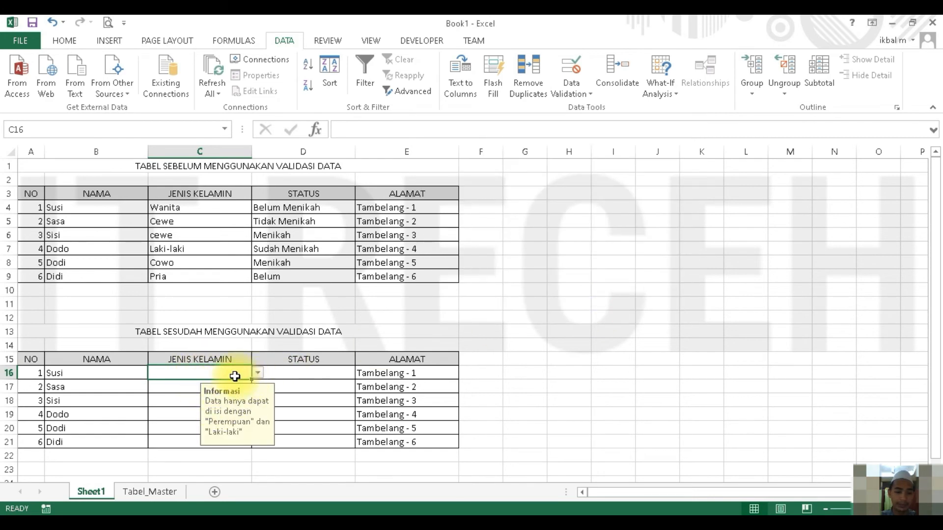
- Review the error alert styles in the data validation of C16 and choose Stop
left_click(575, 73)
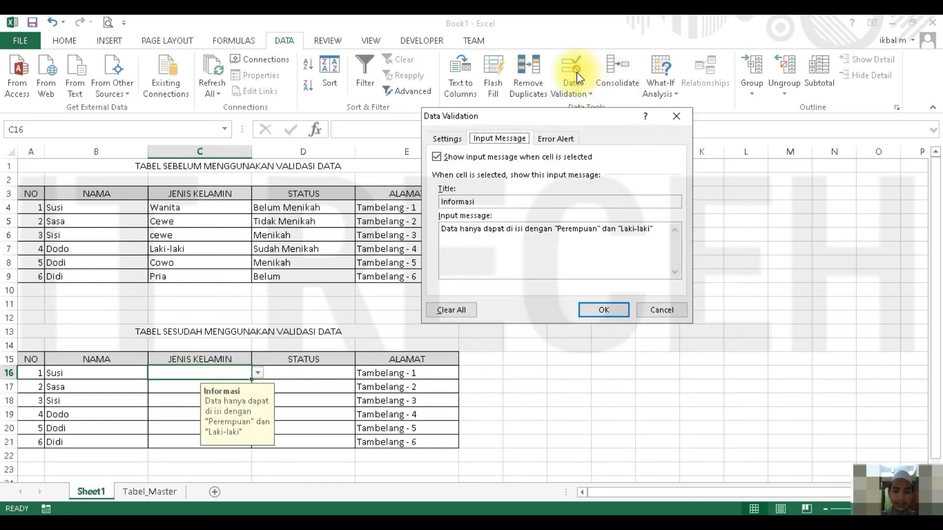
left_click(556, 140)
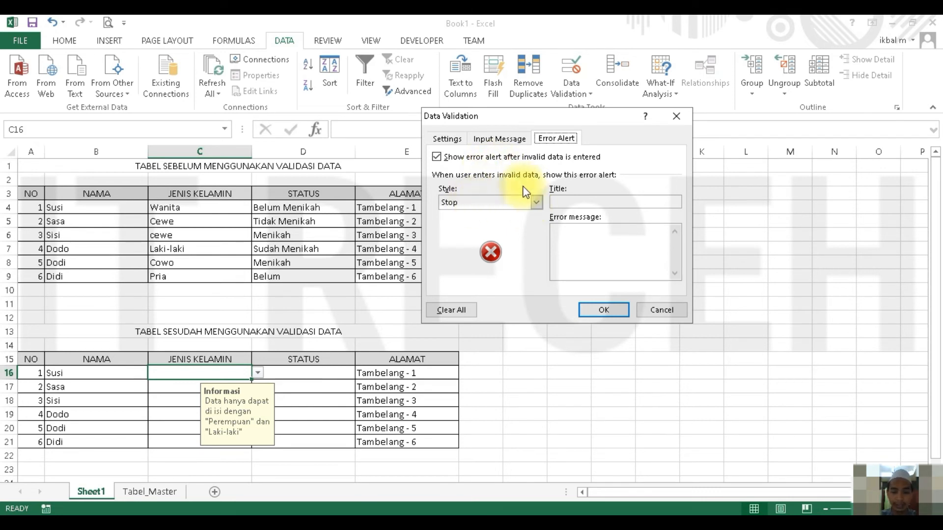
left_click(520, 203)
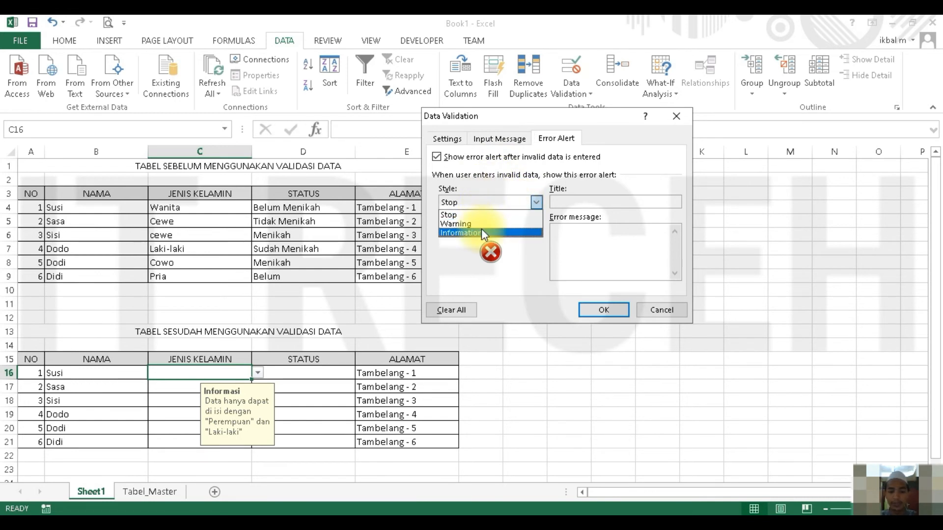
left_click(488, 183)
left_click(513, 204)
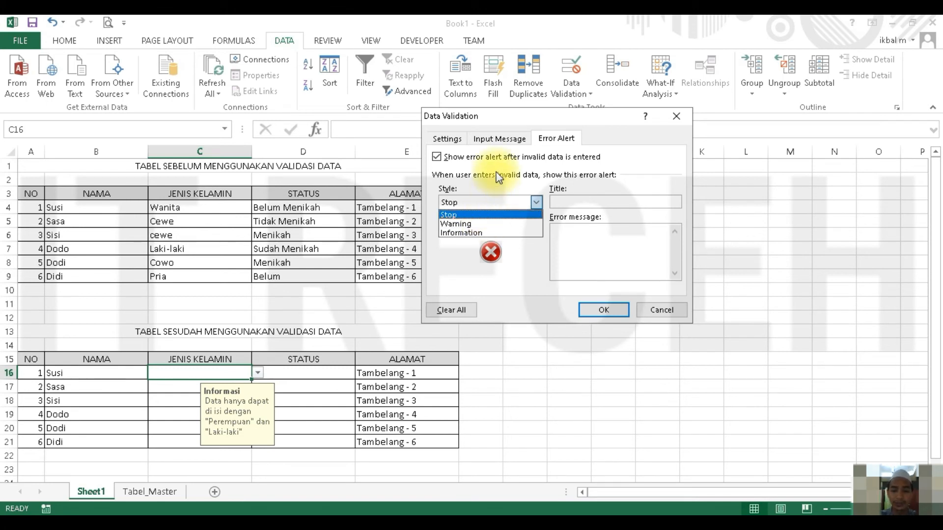
left_click(476, 216)
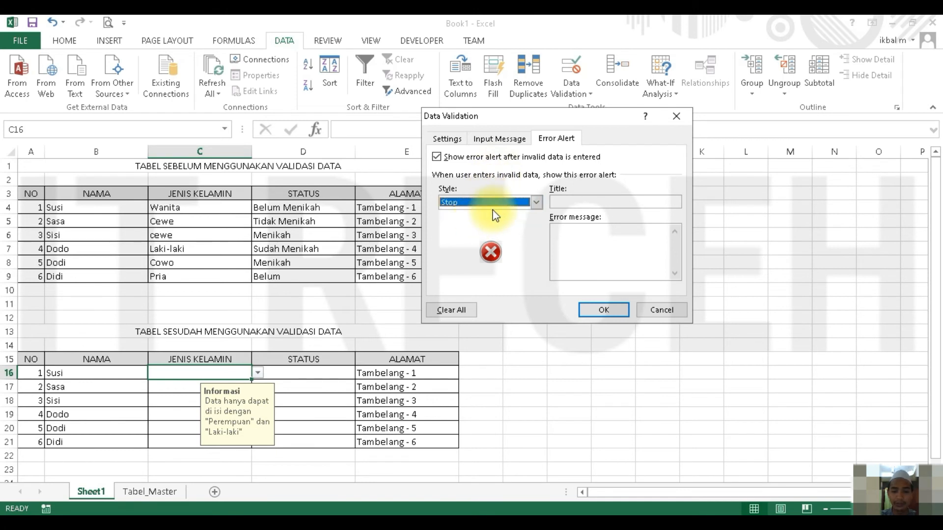
- Set the title of the error alert for C16 to Peringatan
left_click(571, 202)
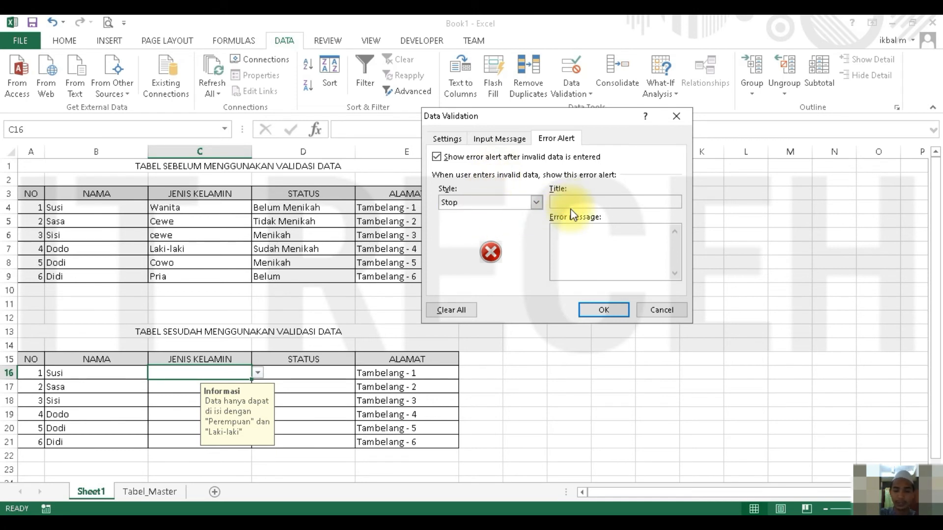
type("Peringatan")
- Set the error message for C16 to Input data salah, hanya bisa input dengan data "Perempuan" atau "Laki-laki" and apply the validation
left_click(576, 230)
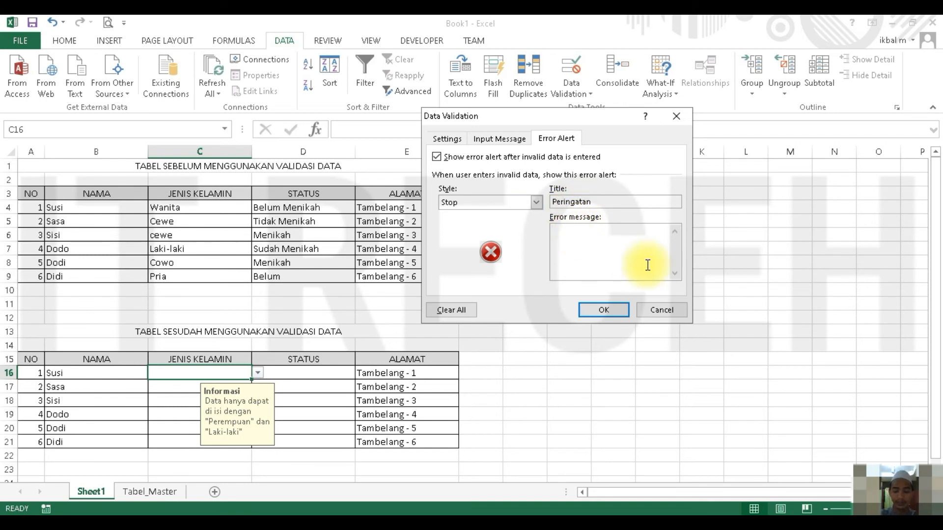
type("Input data salah,")
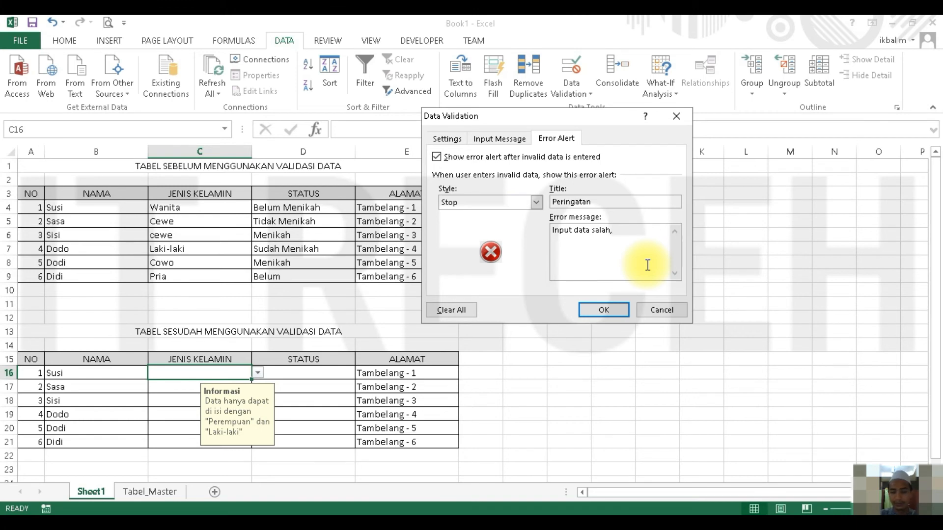
type(" hanya bisa ")
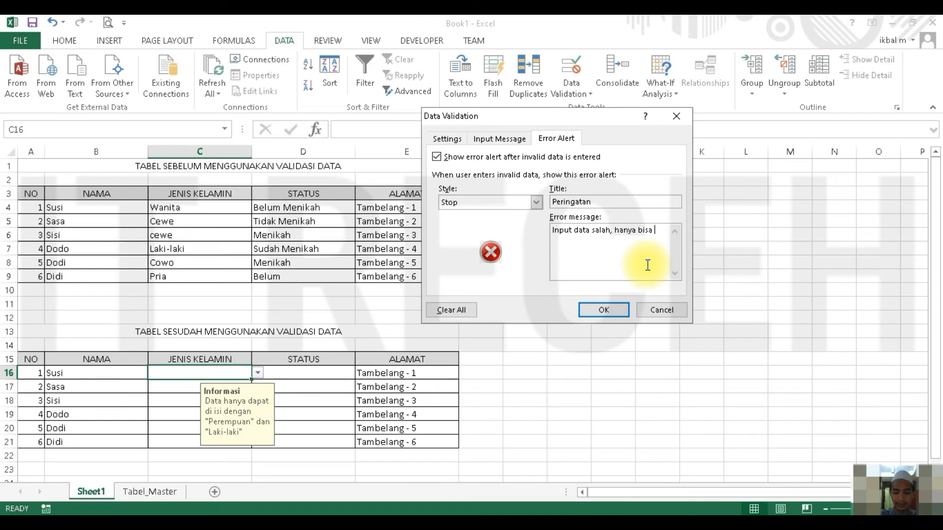
type("input")
type(" dengan")
type(" nilai \"")
key("BackSpace")
key("BackSpace")
key("BackSpace")
key("BackSpace")
key("BackSpace")
key("BackSpace")
key("BackSpace")
type("data \"P")
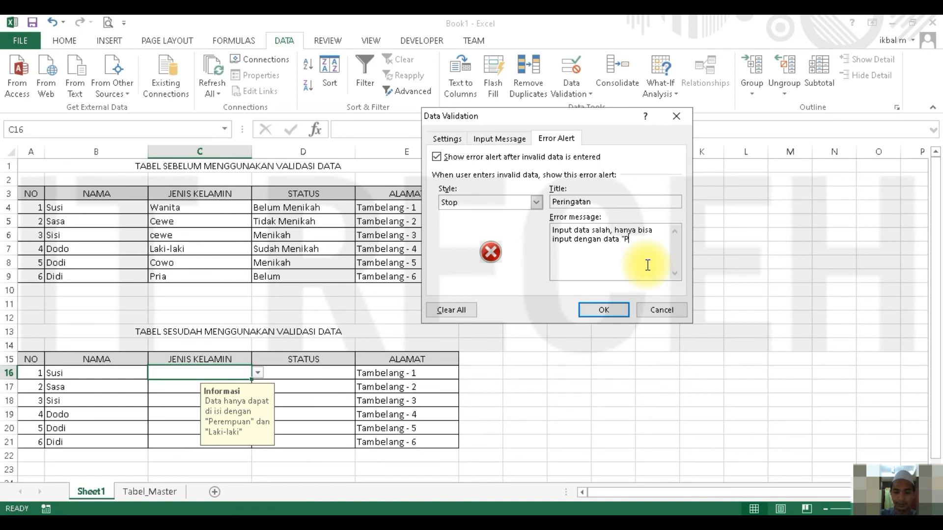
type("eremopu")
key("BackSpace")
key("BackSpace")
key("BackSpace")
type("puan\" atau \"Lak")
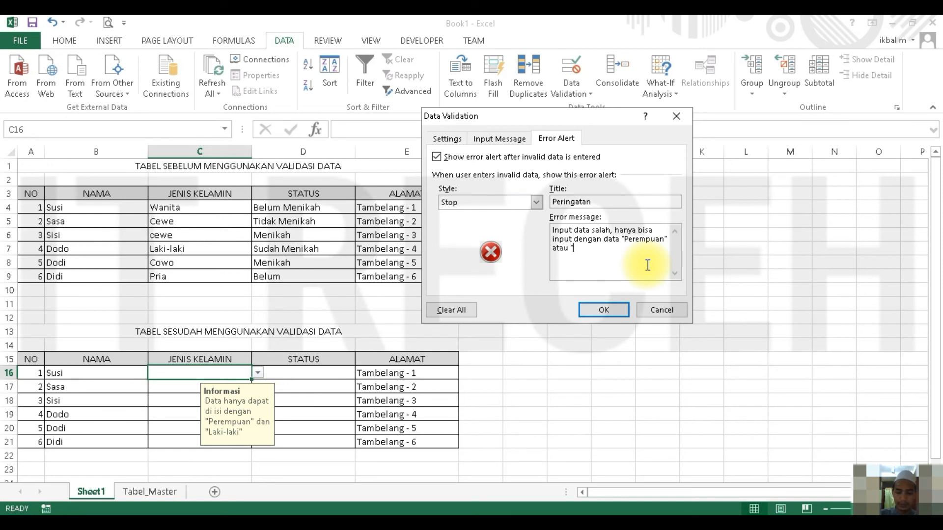
type("i-laki")
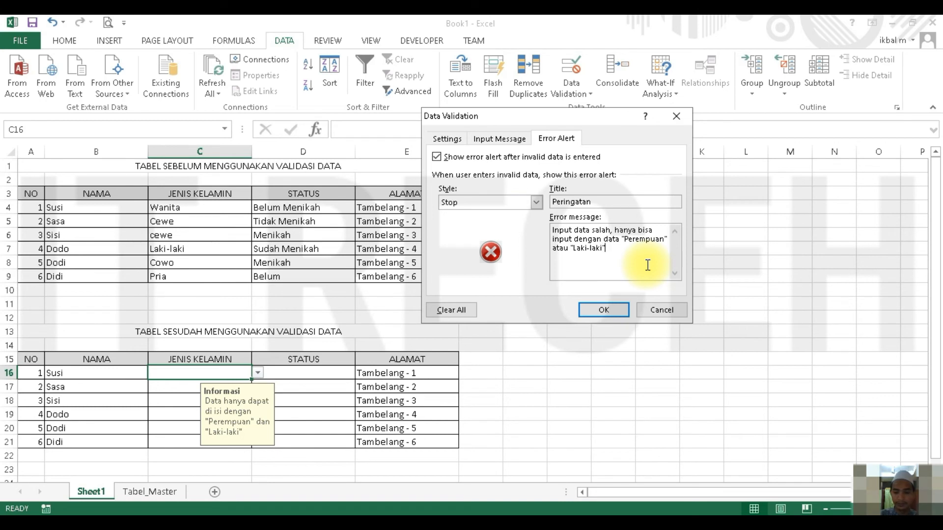
left_click_drag(573, 248, 602, 256)
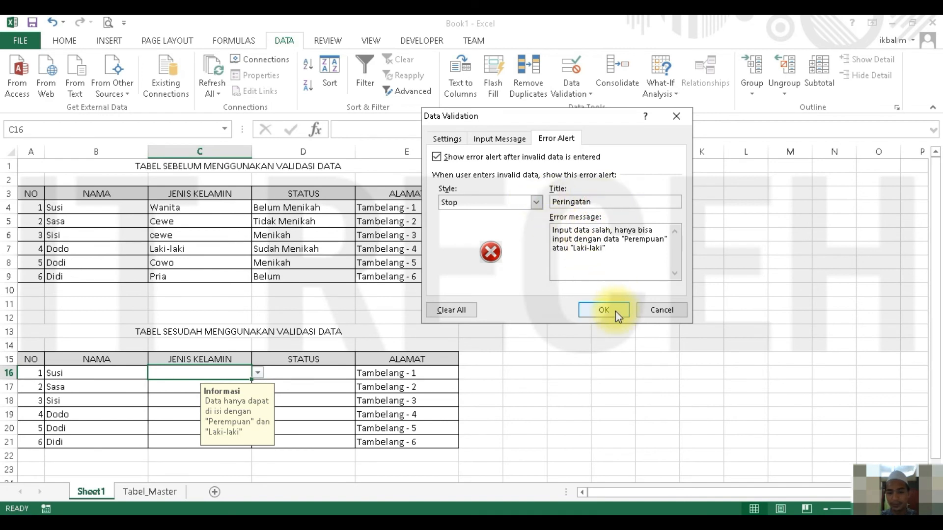
left_click(600, 310)
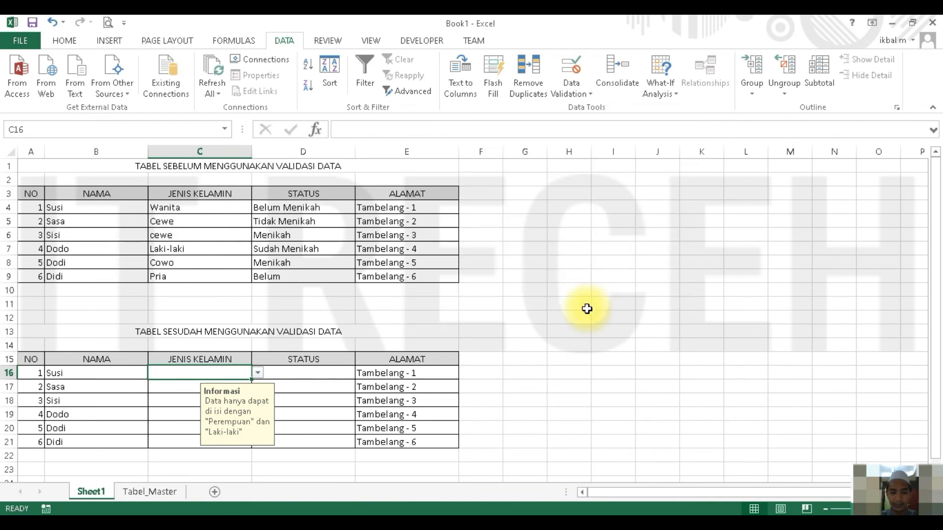
- Reselect C16 and view its dropdown options without choosing one
left_click(378, 311)
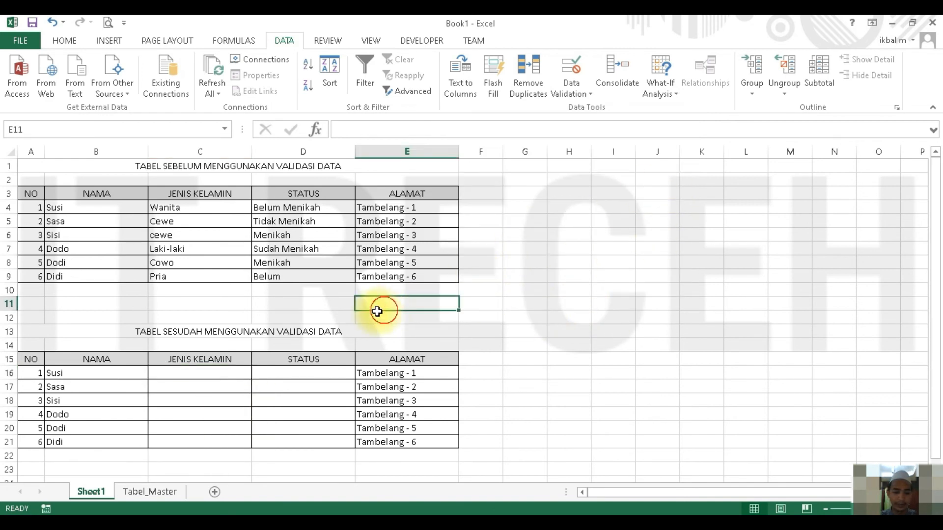
left_click(230, 373)
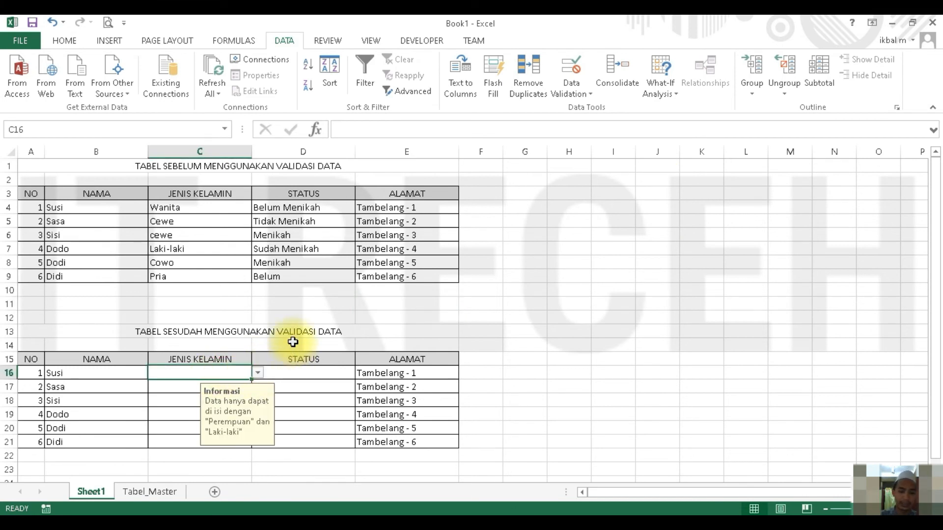
left_click(257, 374)
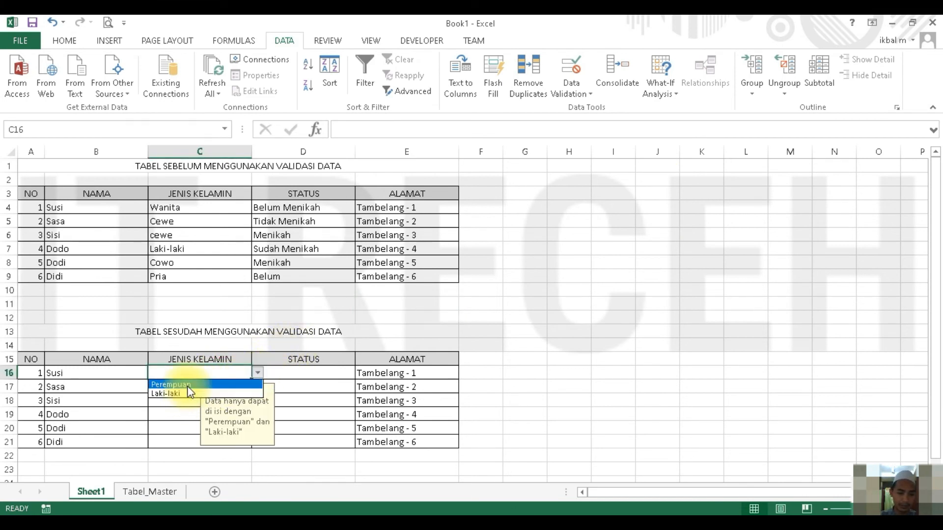
key("Escape")
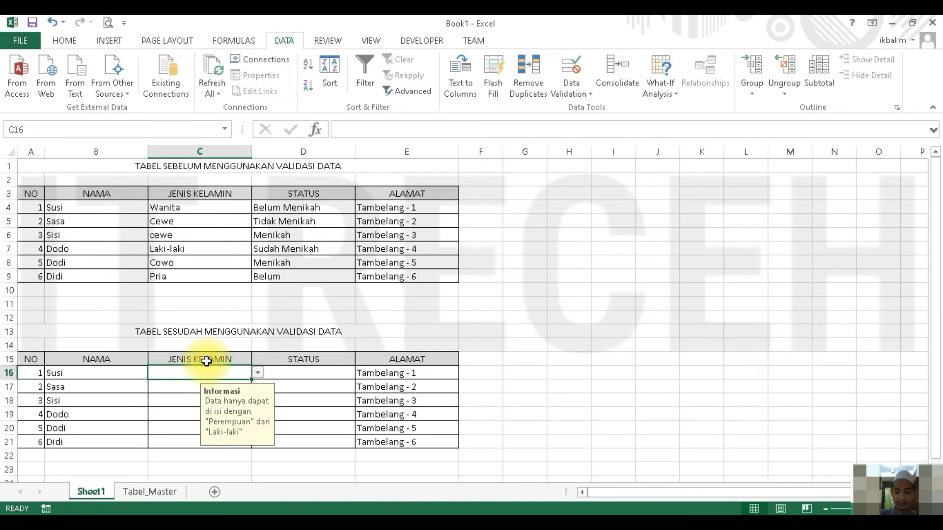
- Try entering Cowo in C16 twice to test the Stop alert, cancelling the entry each time
type("Cowo")
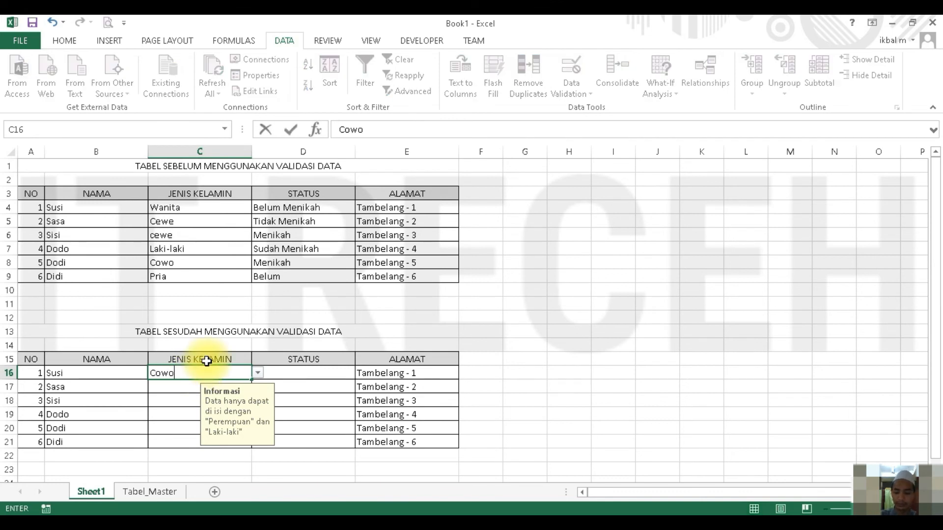
key("Return")
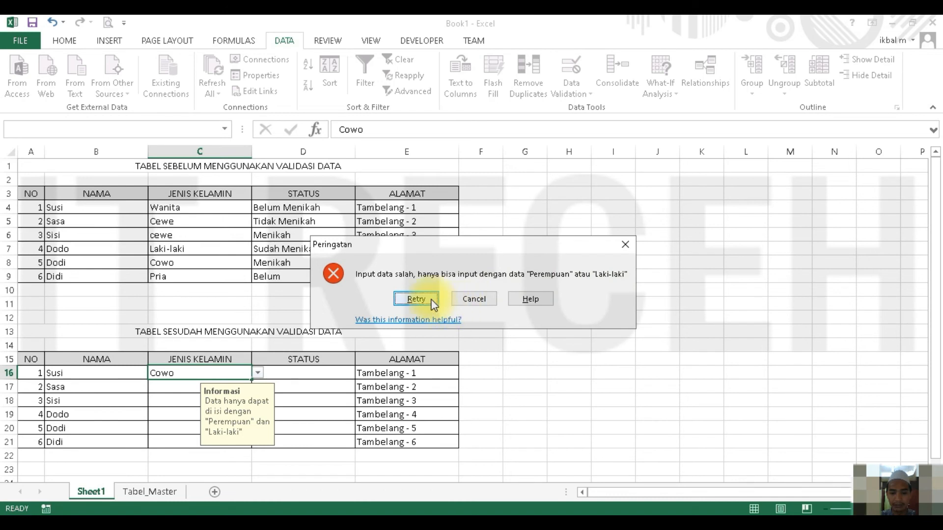
left_click(474, 298)
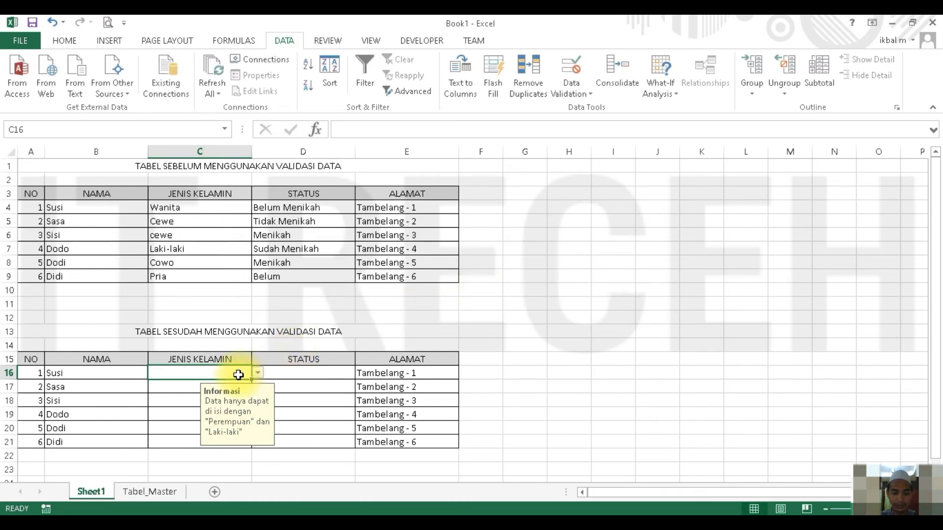
type("C")
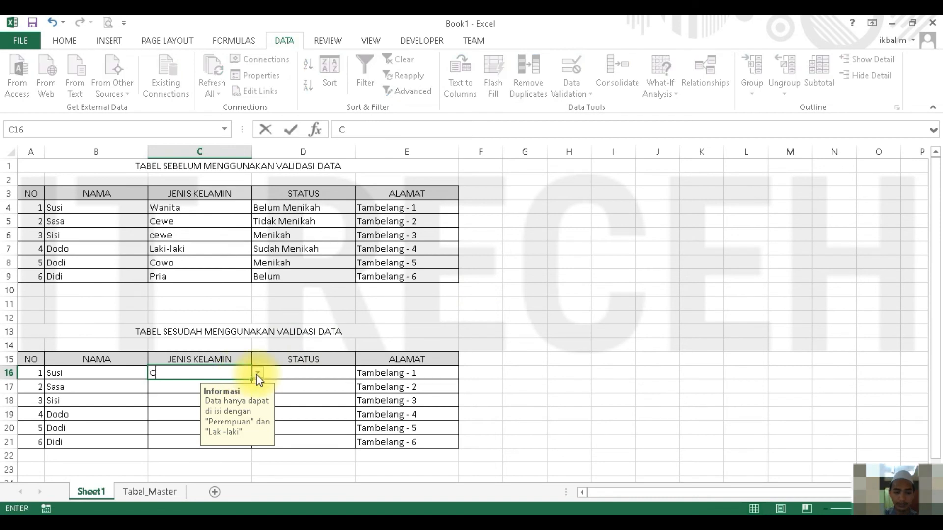
type("owo")
key("Return")
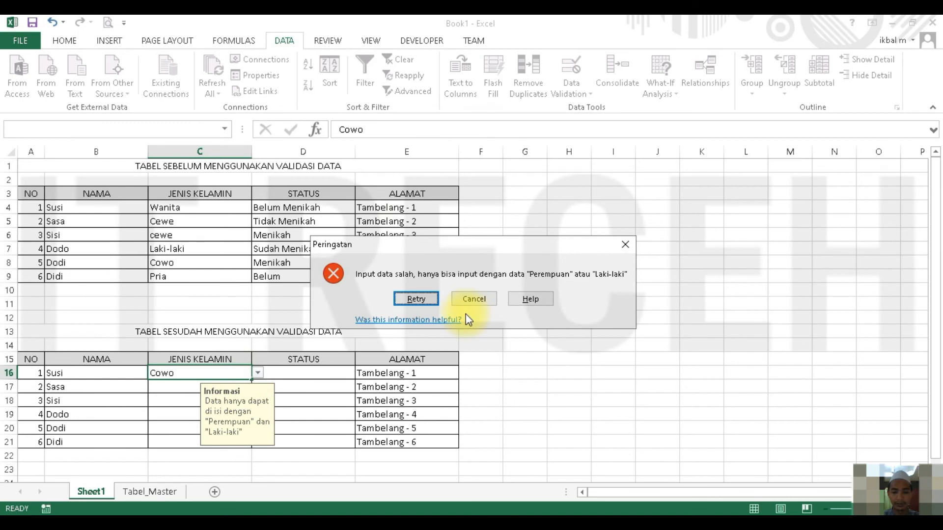
left_click(475, 301)
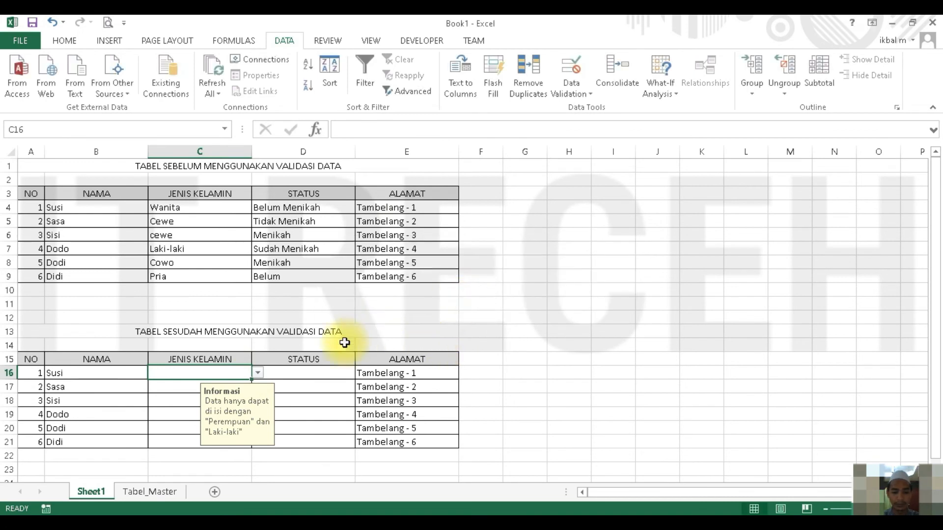
- Choose Perempuan and then Laki-laki from the dropdown list in C16
left_click(257, 372)
left_click(207, 385)
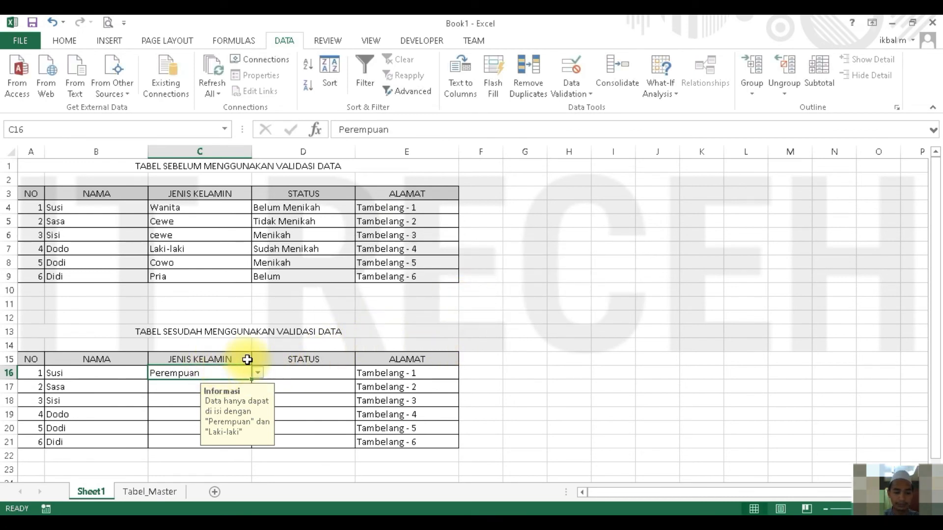
left_click(257, 373)
left_click(219, 391)
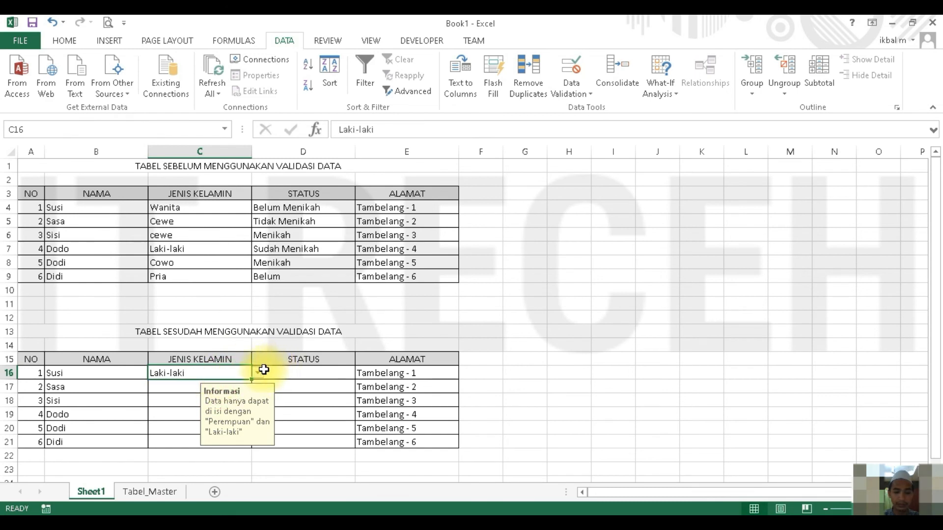
- Change the error alert style in the data validation of C16 to Warning and apply it
left_click(570, 69)
left_click(518, 203)
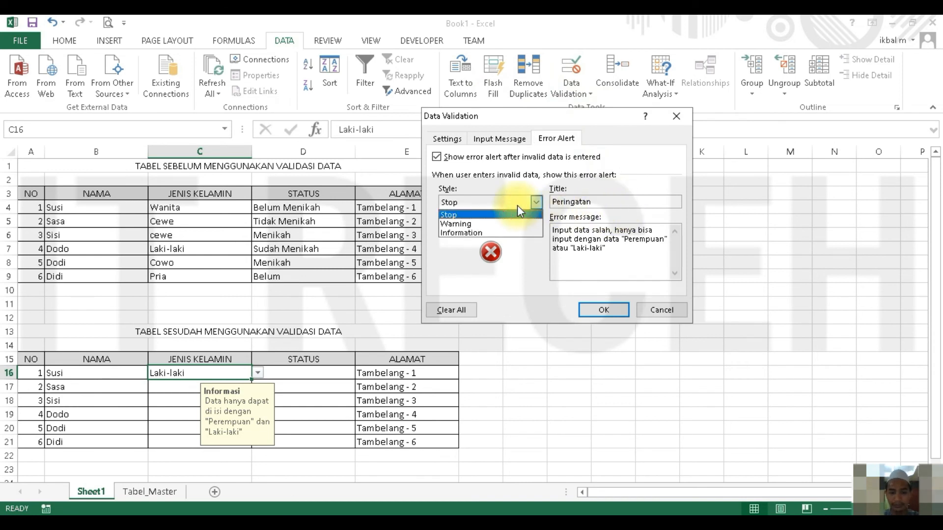
left_click(511, 221)
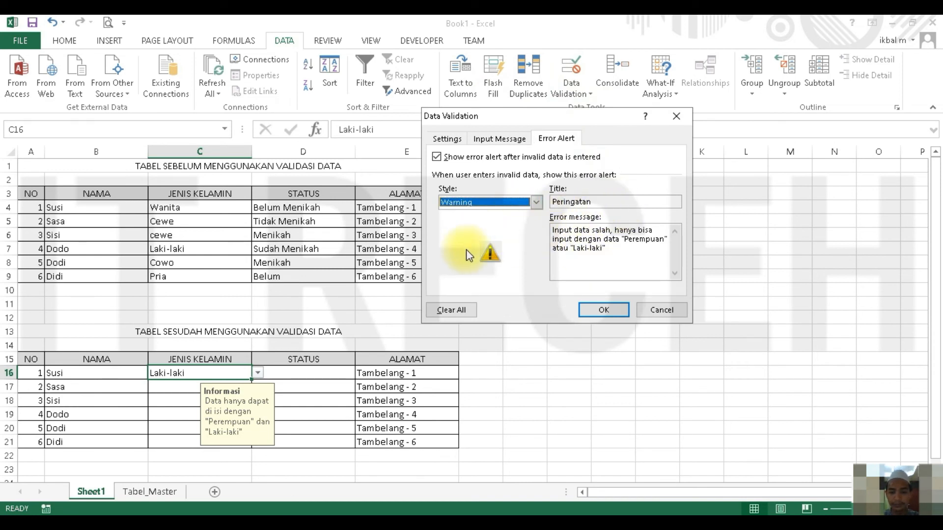
left_click(596, 310)
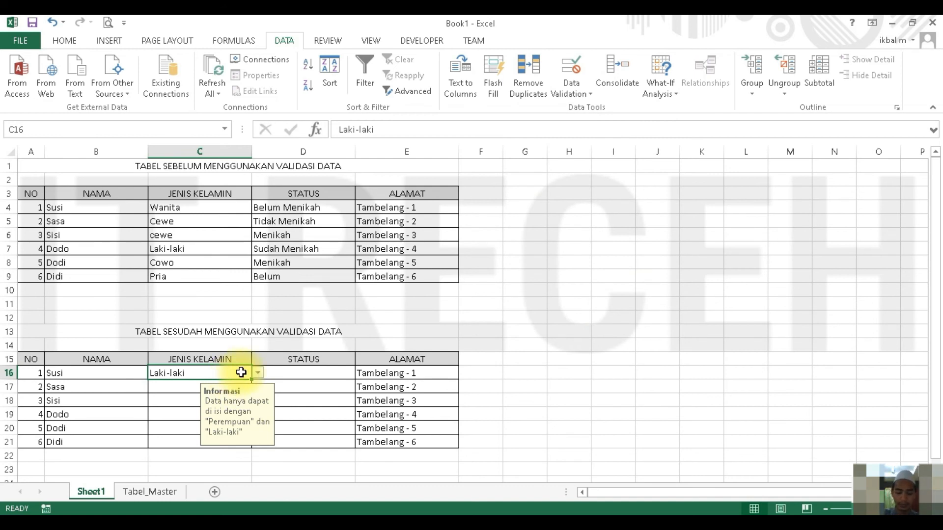
- Enter Cowo in C16 and accept the invalid value despite the warning
type("Cowo")
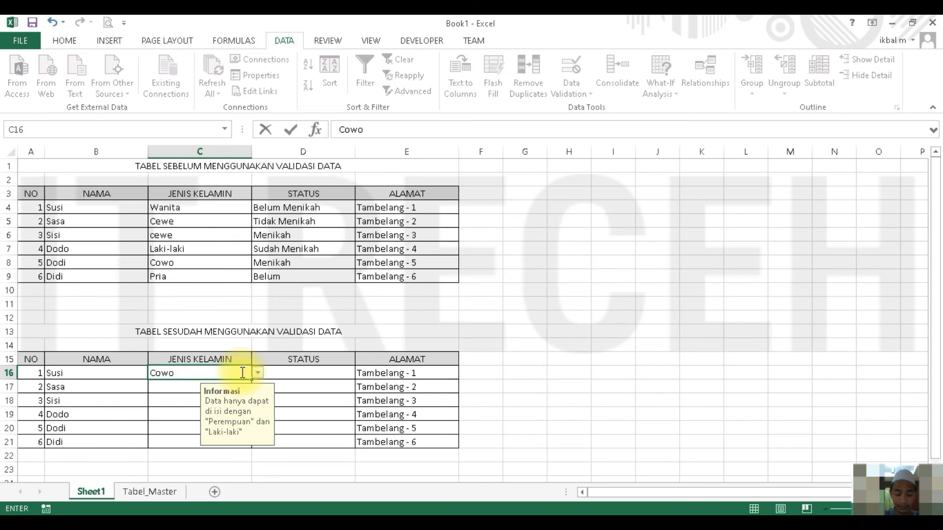
key("Return")
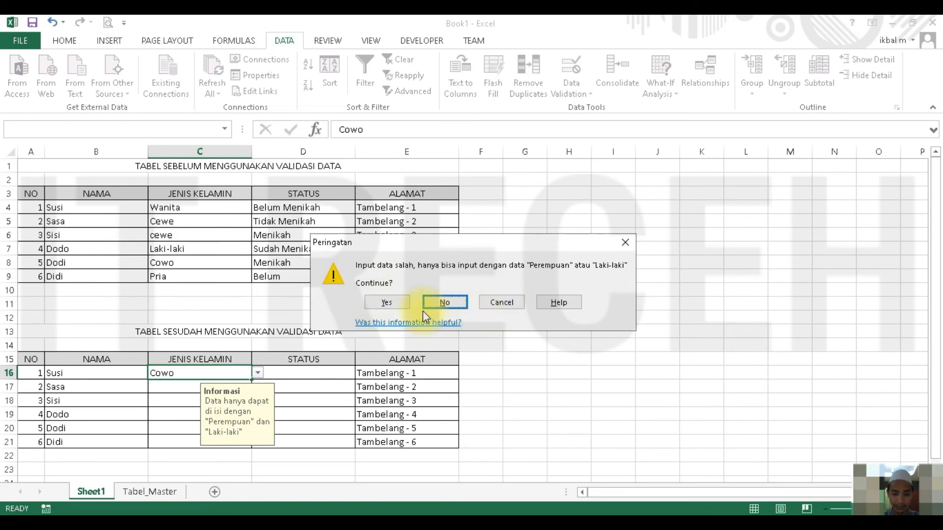
left_click(391, 302)
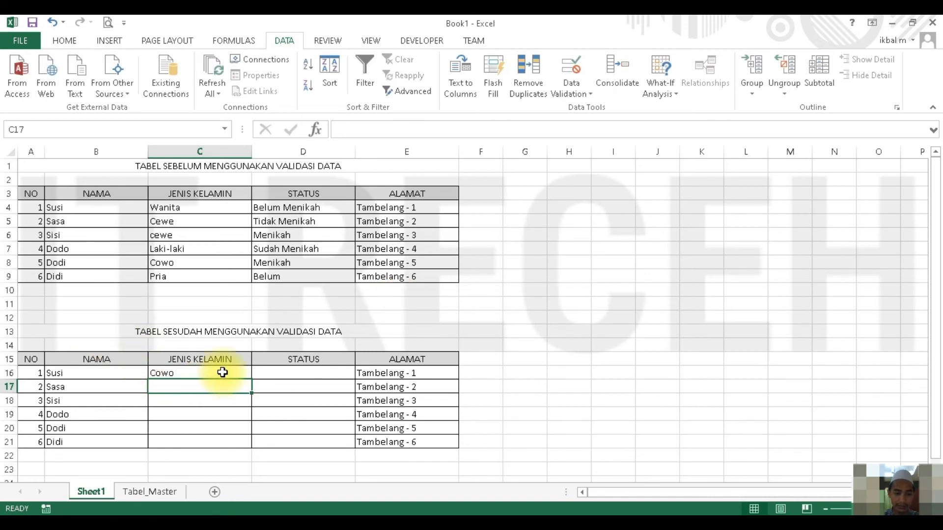
- Change the error alert style in the data validation of C16 to Information and apply it
left_click(211, 373)
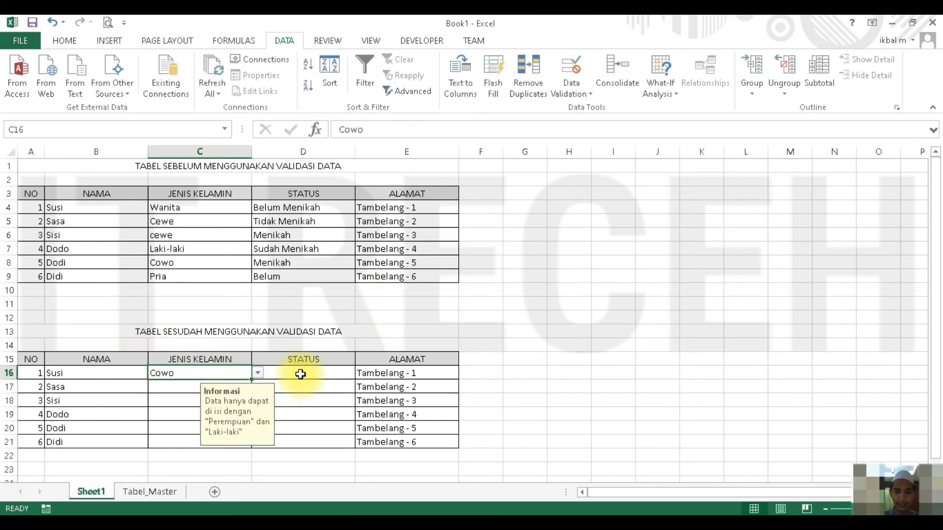
left_click(580, 80)
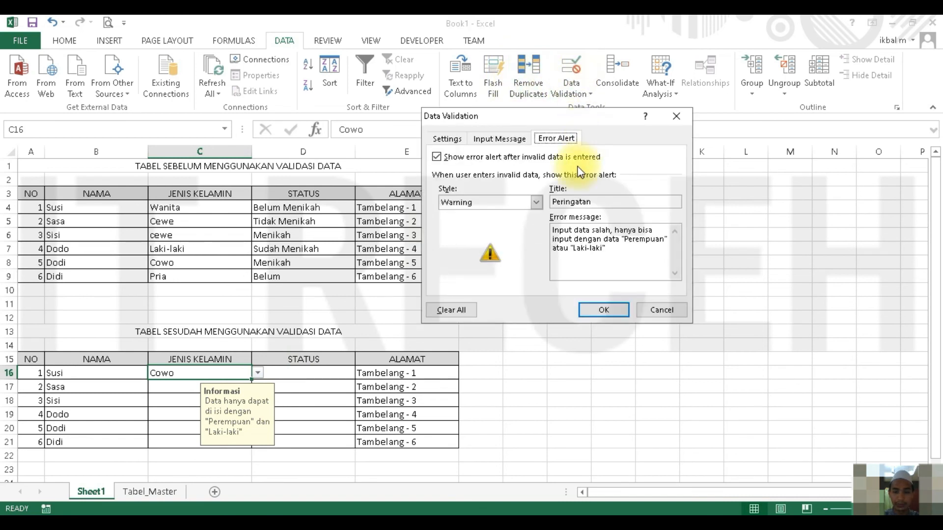
left_click(517, 202)
left_click(490, 233)
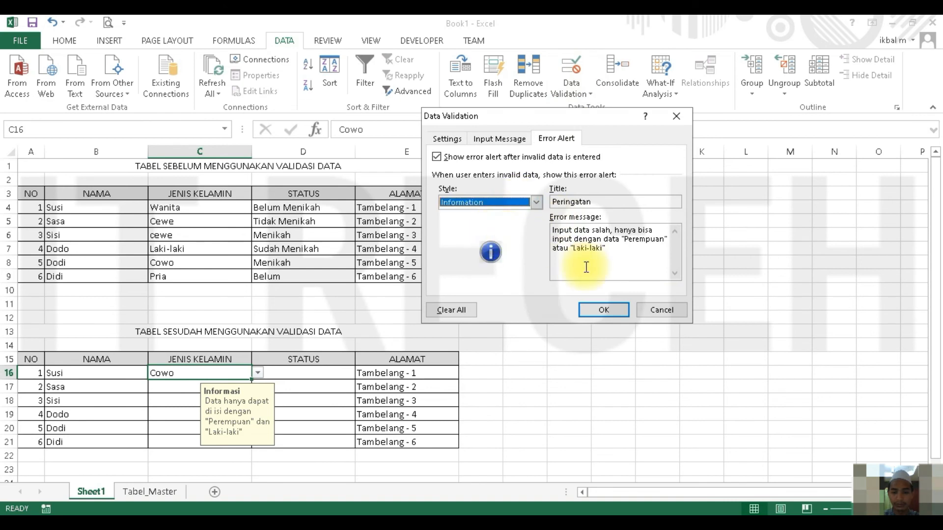
left_click(587, 310)
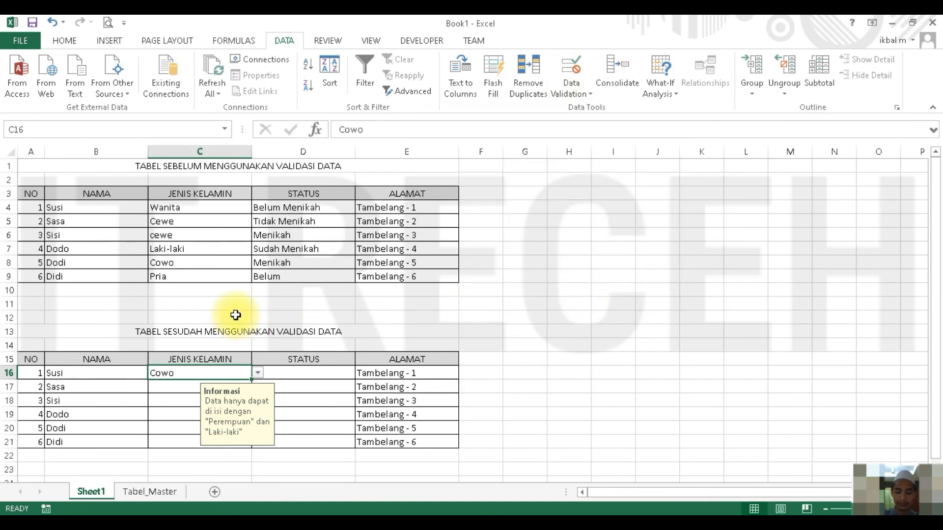
- Enter Cewe in C16, accept it in the information alert, and undo the entries back to Perempuan
type("Cewe")
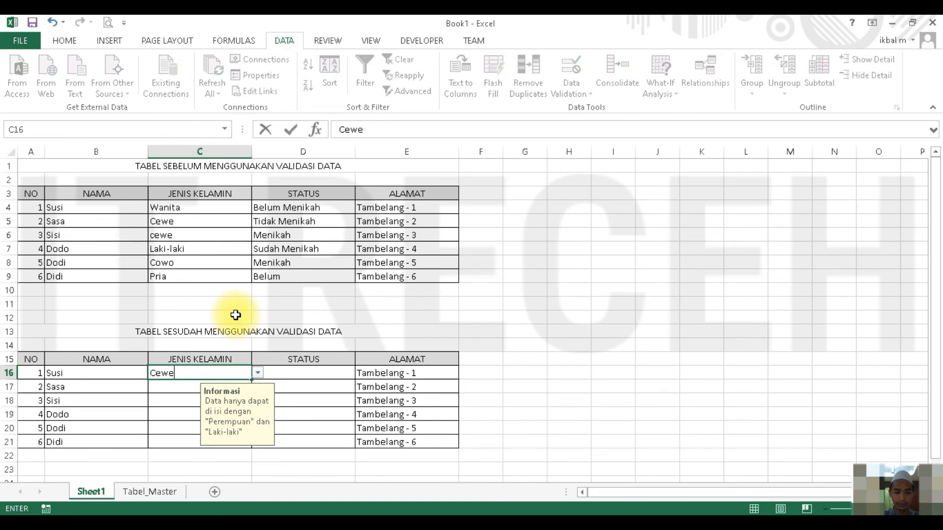
key("Return")
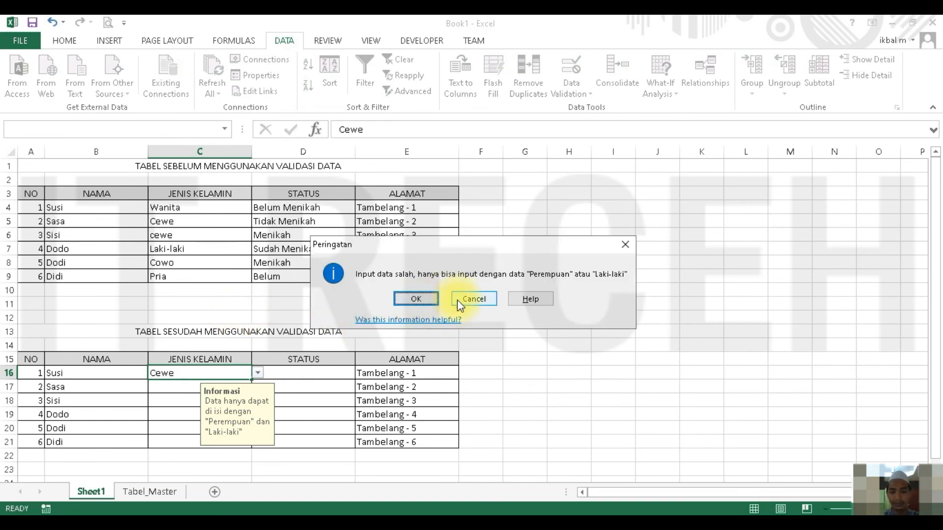
left_click(426, 301)
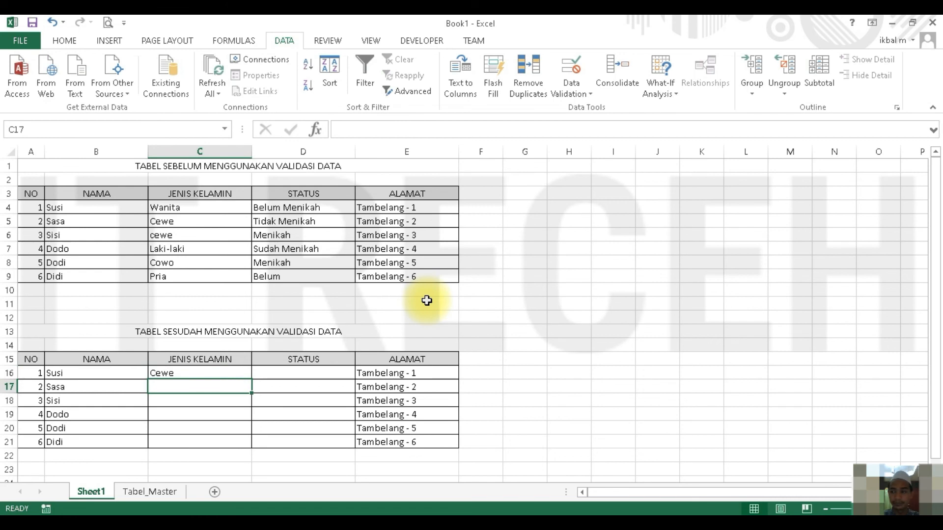
key("ctrl+z")
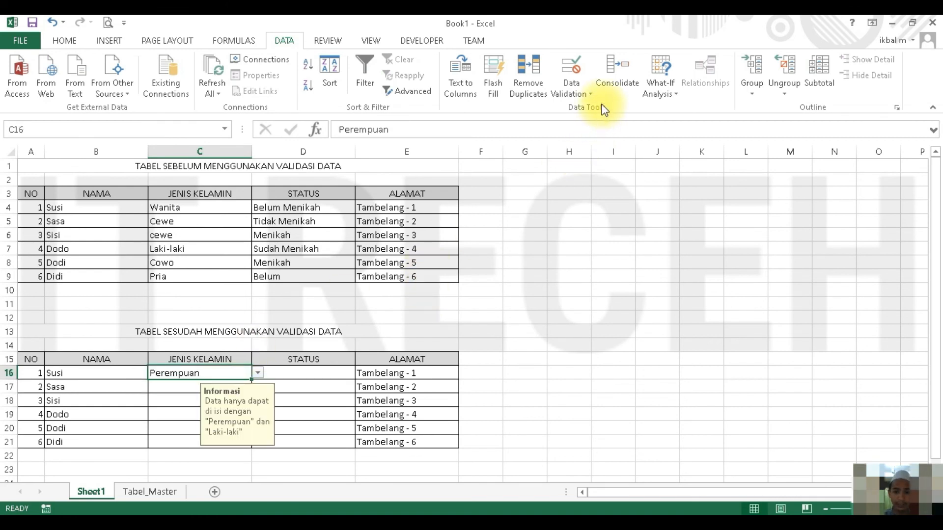
- Change the error alert style in the data validation of C16 to Stop and apply it
left_click(574, 71)
left_click(533, 203)
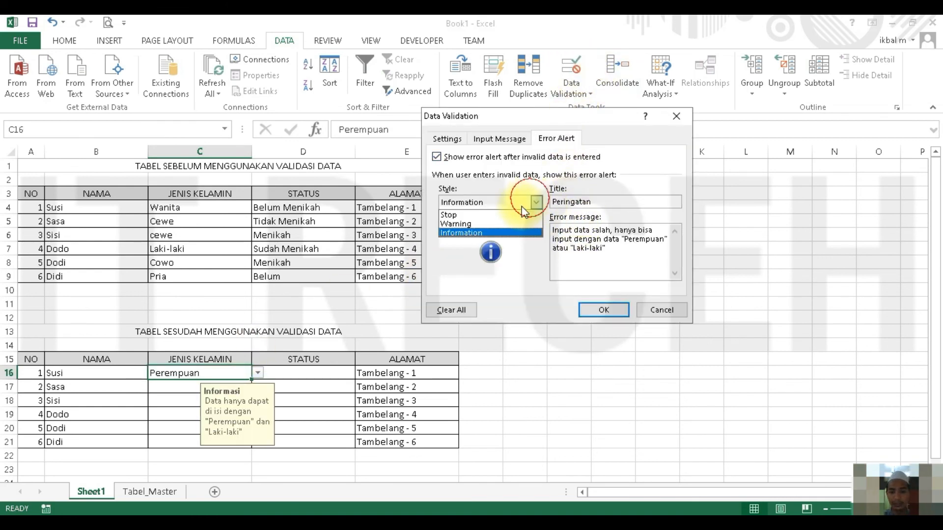
left_click(487, 214)
left_click(600, 309)
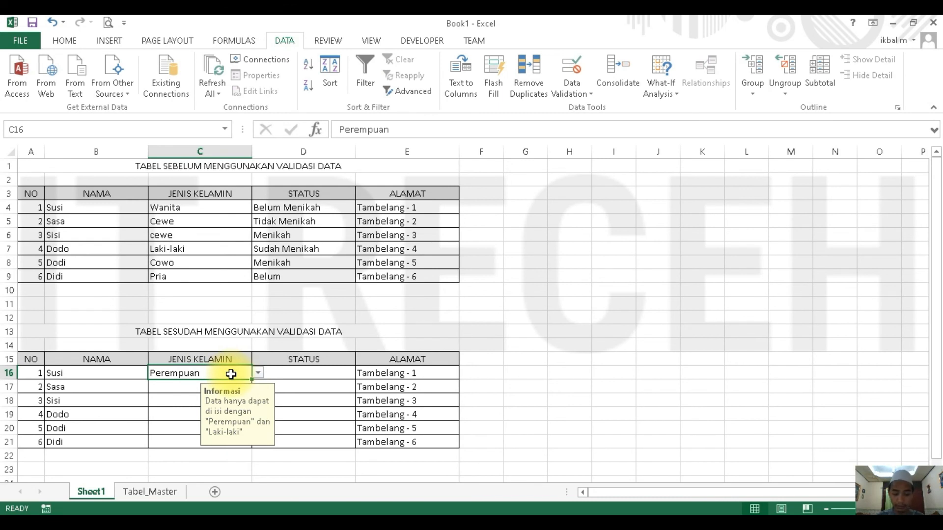
- Copy C16 with its validation to C17:C21 and clear the pasted values from those cells
key("ctrl+c")
left_click(171, 388)
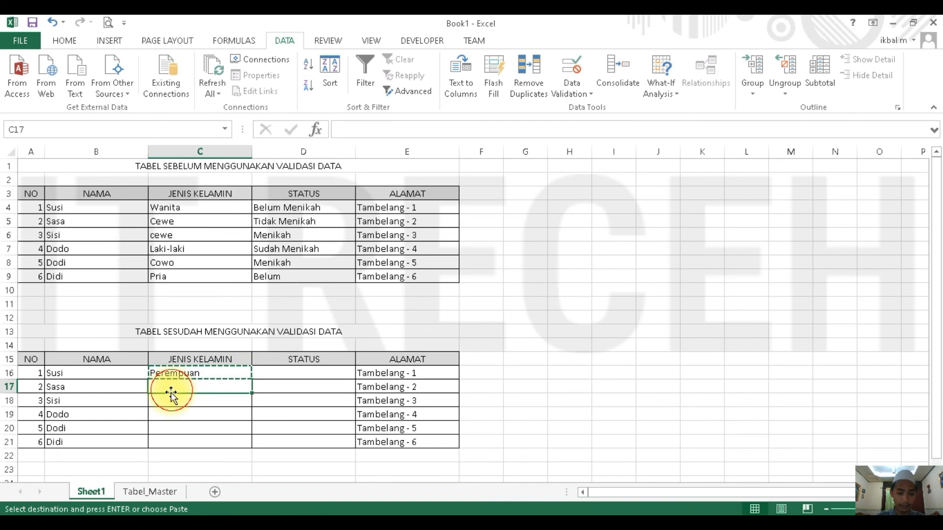
left_click(207, 441, "shift")
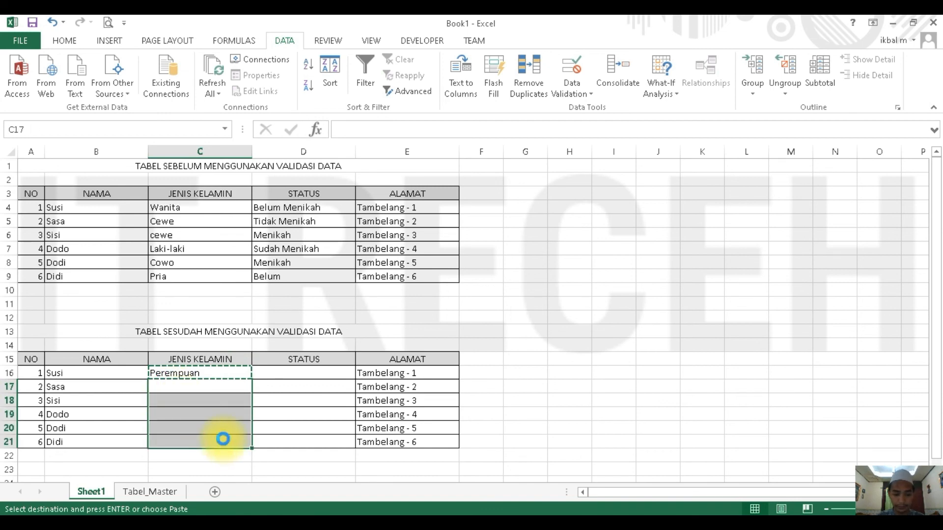
key("ctrl+v")
key("Escape")
left_click(189, 385)
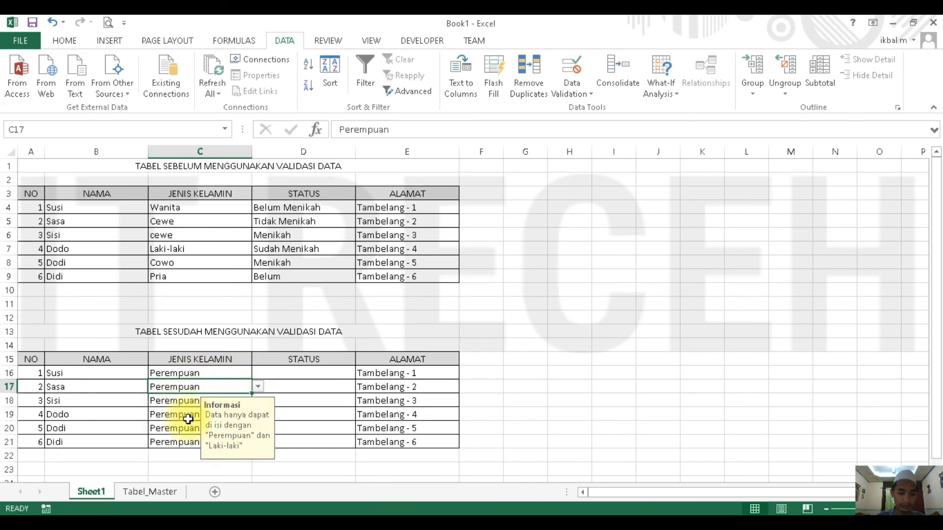
left_click(183, 441, "shift")
key("Delete")
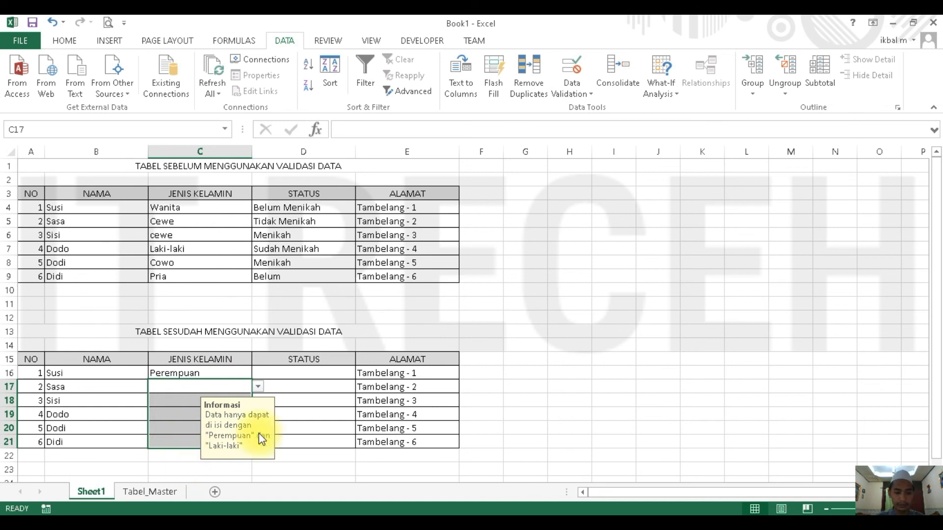
- Choose Laki-laki from the validation list in C17 and go back to C16
left_click(310, 390)
left_click(225, 390)
left_click(258, 386)
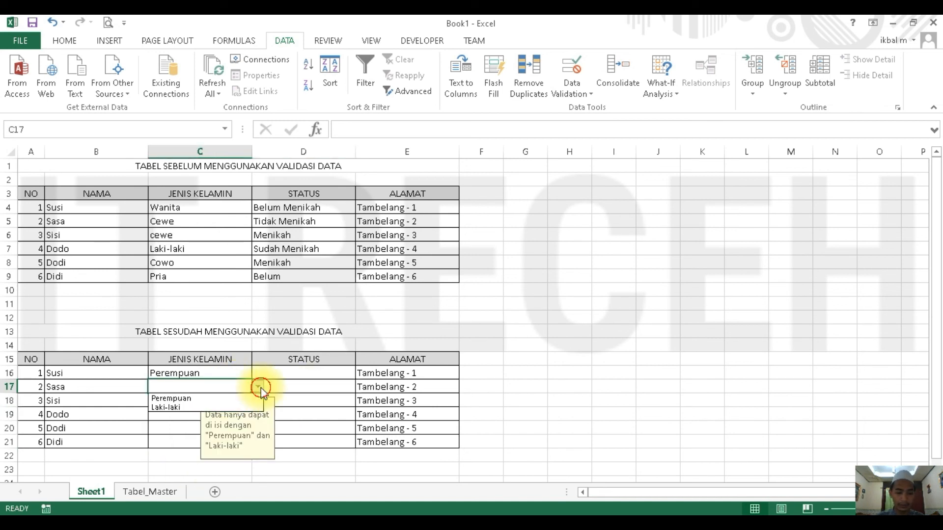
left_click(234, 408)
left_click(187, 403)
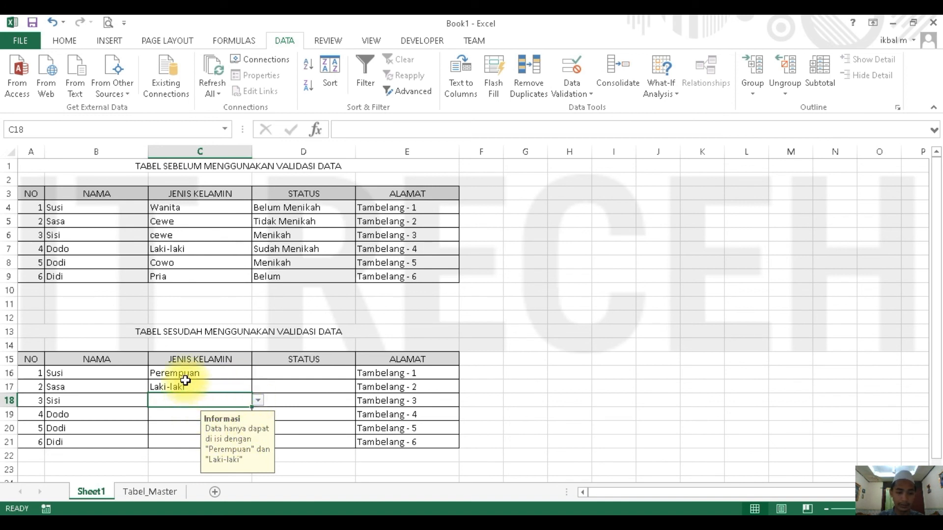
left_click(196, 388)
left_click(247, 373)
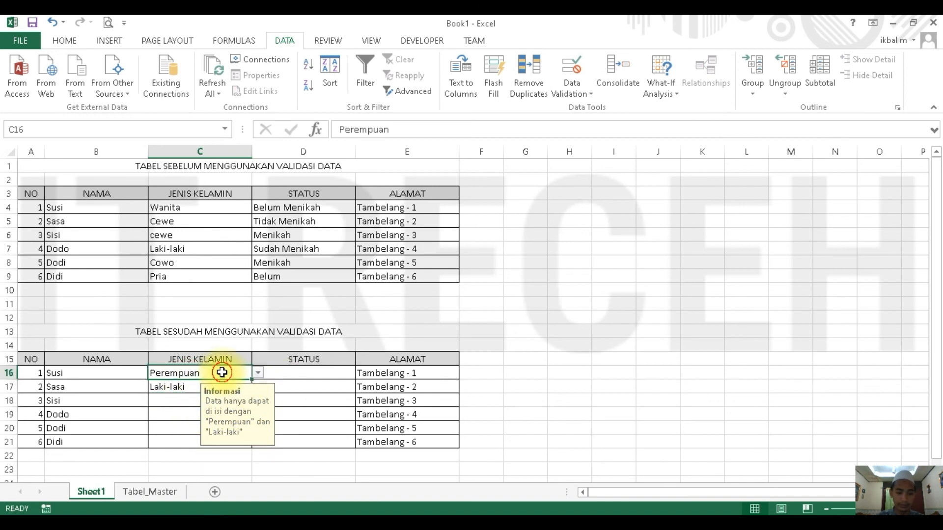
- Set the data validation of D16 to a list with the status values in Tabel_Master!$F$4:$F$5 as its source
left_click(297, 376)
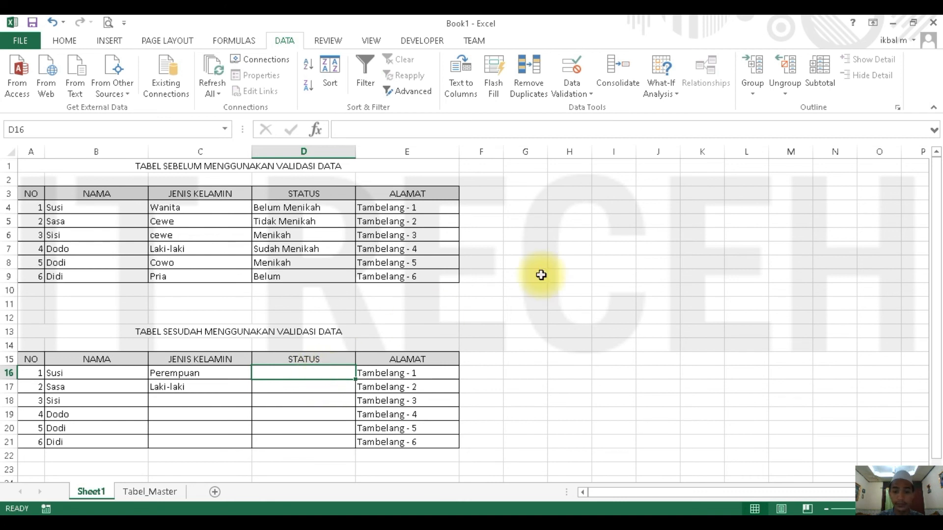
left_click(572, 67)
left_click(453, 139)
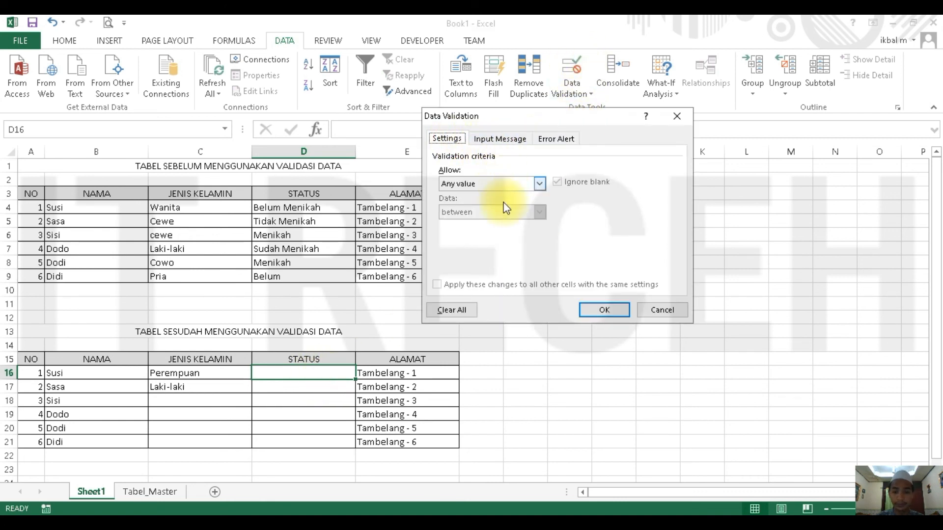
left_click(540, 183)
left_click(494, 222)
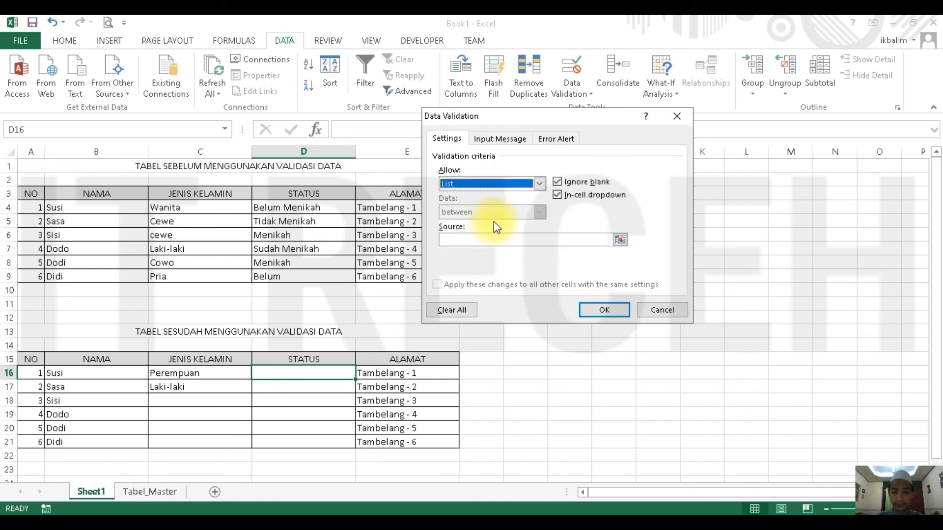
left_click(620, 239)
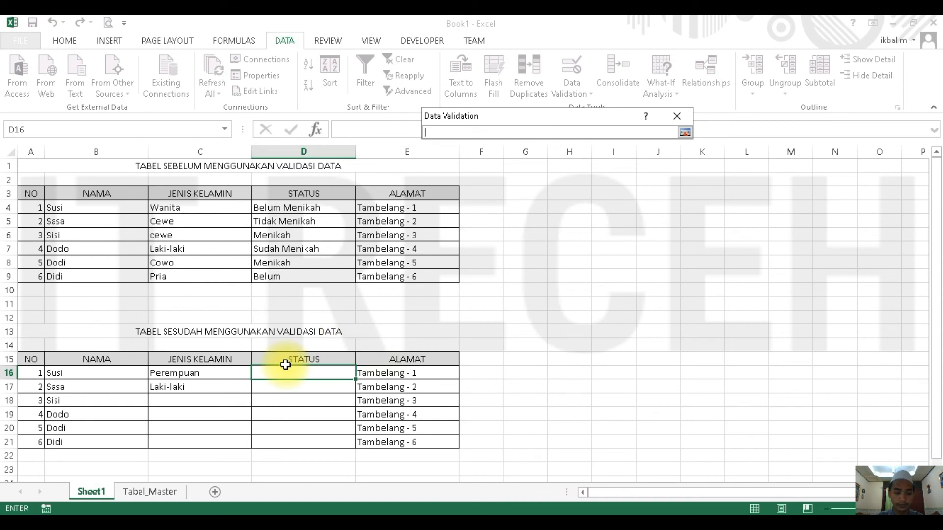
left_click(162, 492)
left_click_drag(260, 207, 259, 220)
key("Return")
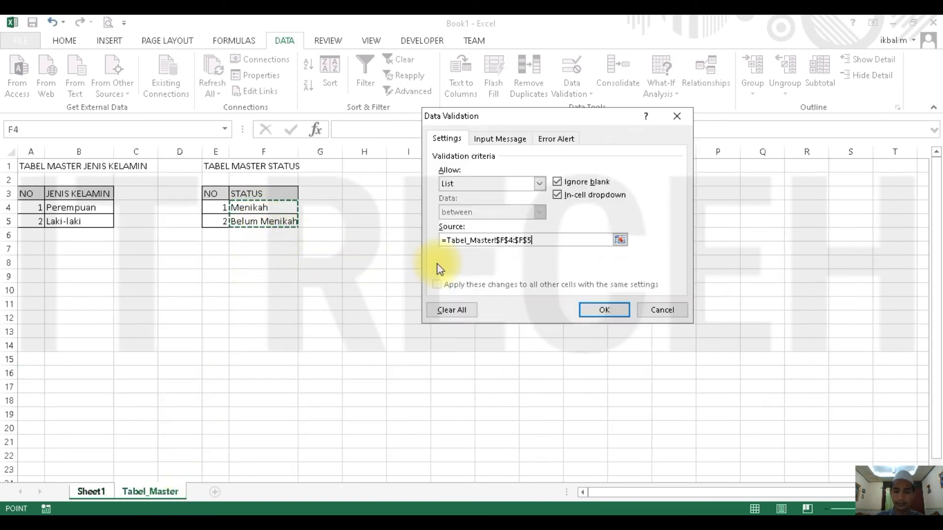
- Set the input message title to Informasi and its text to Hanya dapat di isi dengan "Menikah" atau "Belum Menikah"
left_click(502, 139)
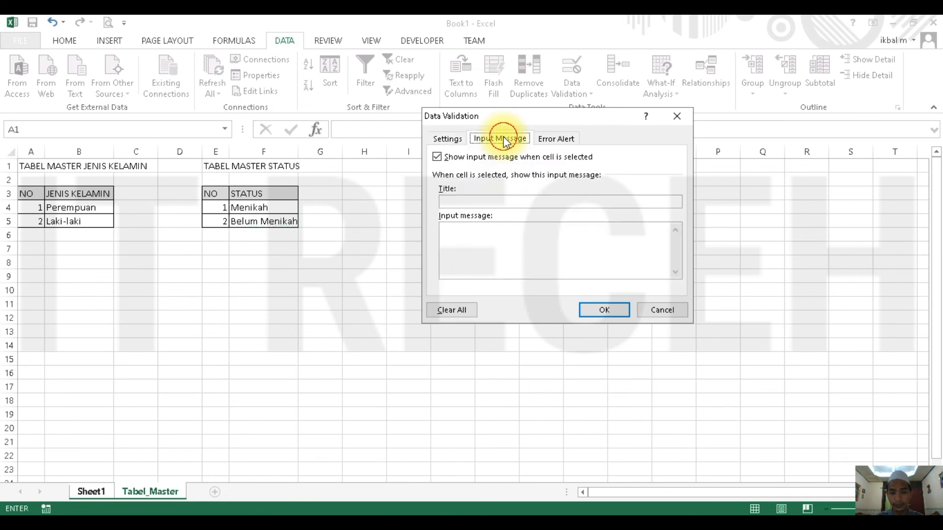
left_click(466, 201)
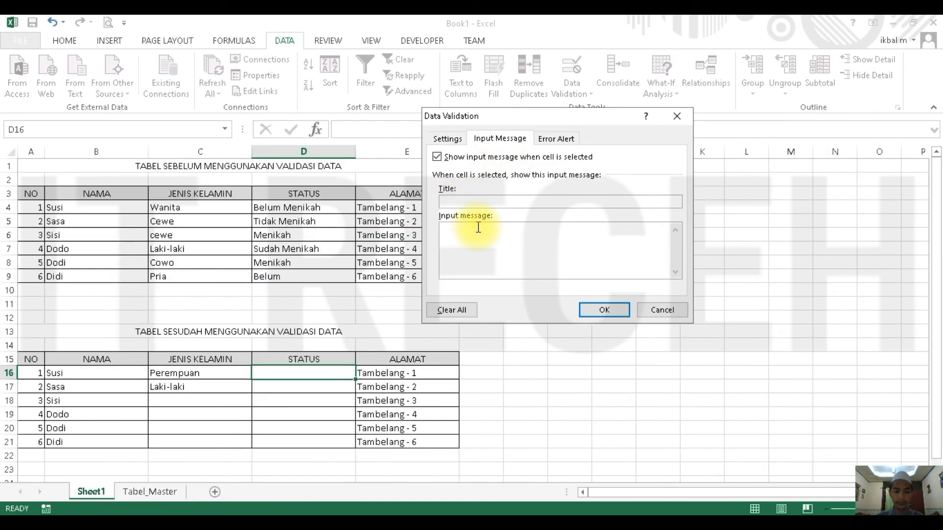
type("Informasi")
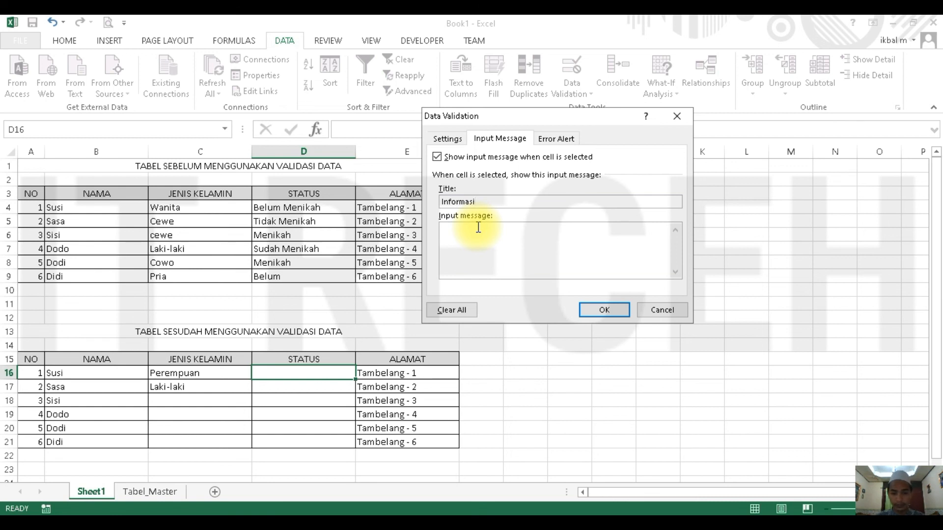
left_click(478, 229)
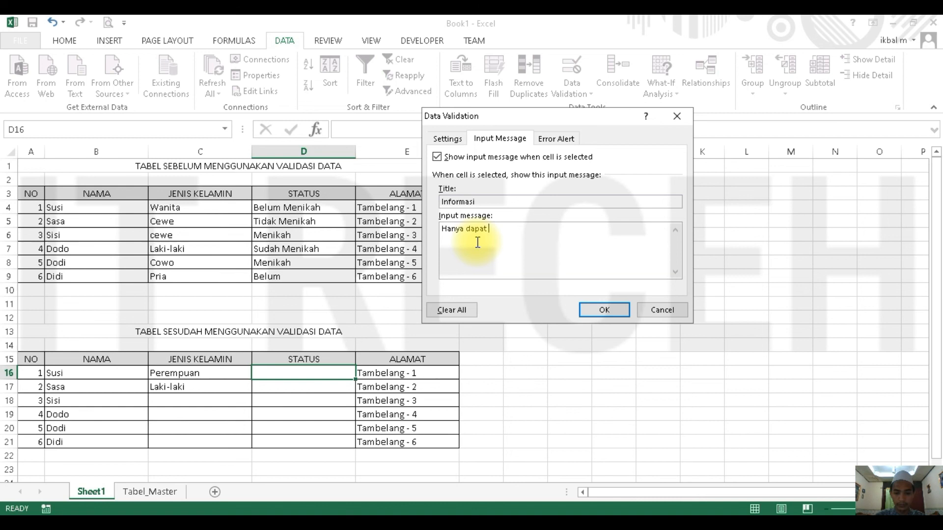
type("Hanya dapat di isi dengan \"Men")
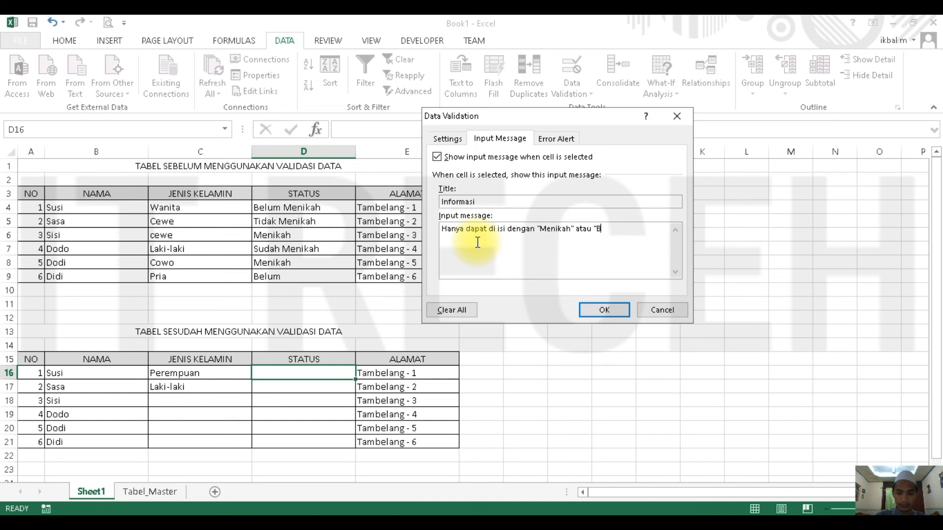
type("ikah")
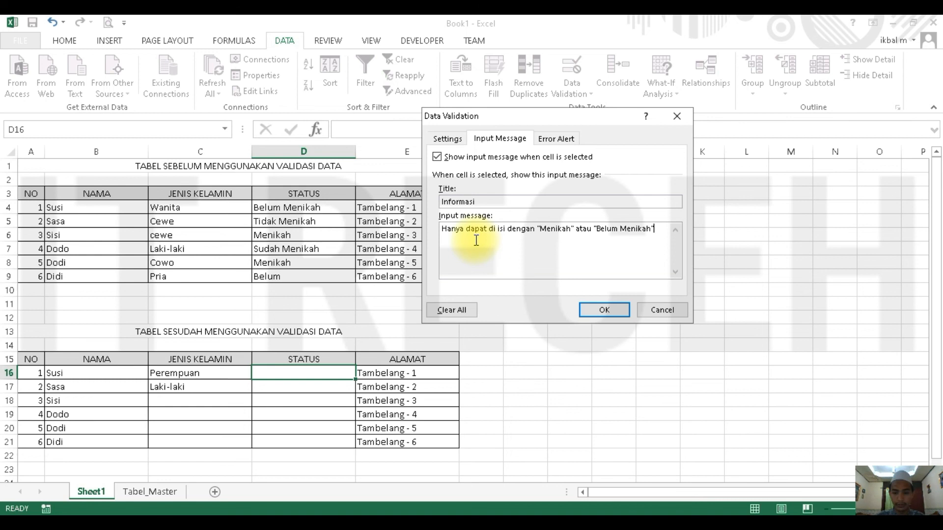
- Title the error alert Peringatan and enter the message Input data salah, hanya dapat di isi dengan "Menikah" atau "Sudah Menikah"
left_click(556, 139)
left_click(572, 202)
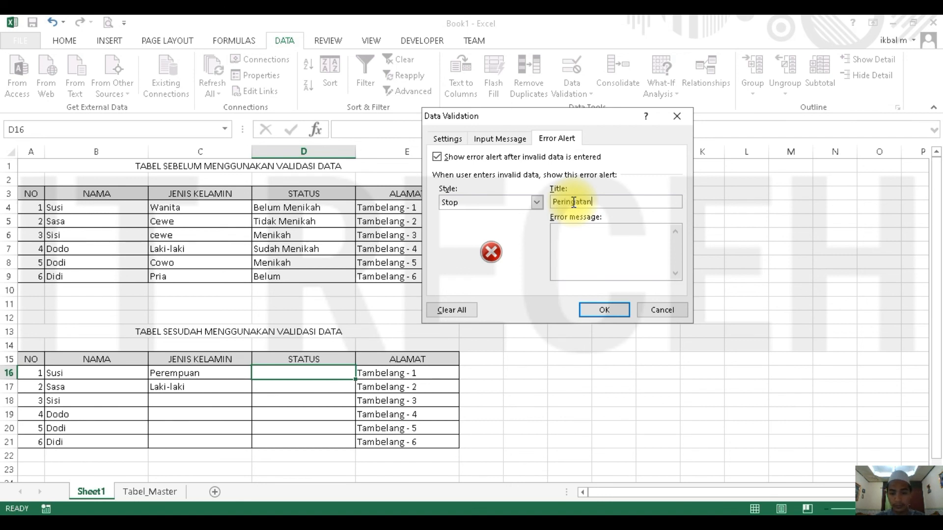
left_click(579, 234)
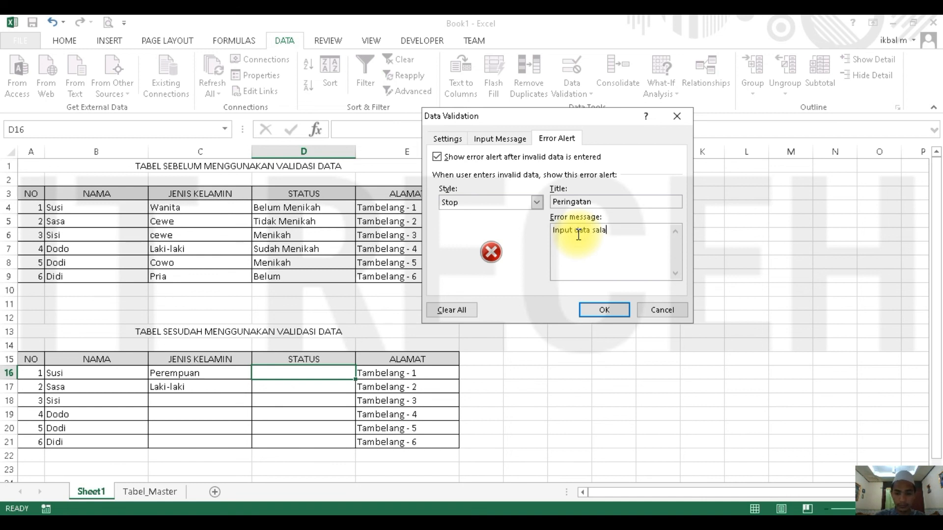
type("Input data salah, hanya dapat di isi dengan \"Menikah")
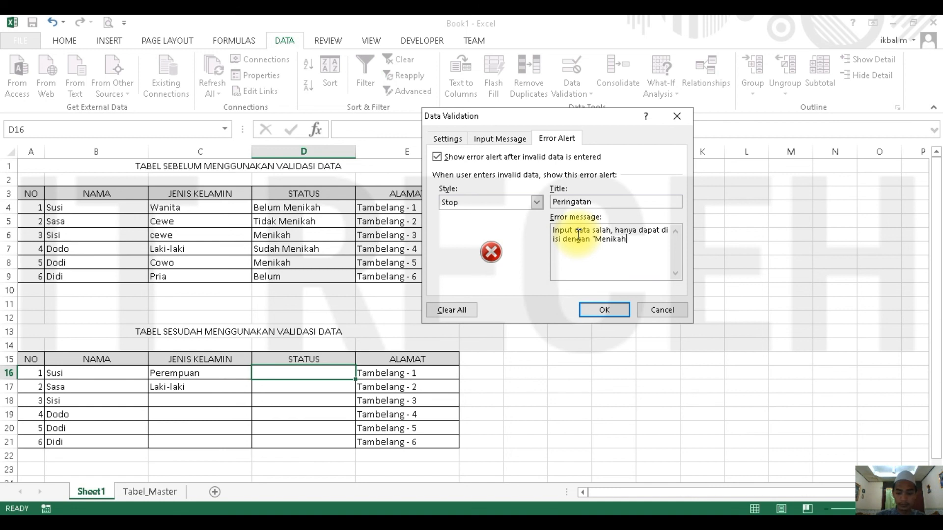
type("tau")
type("h Menikah")
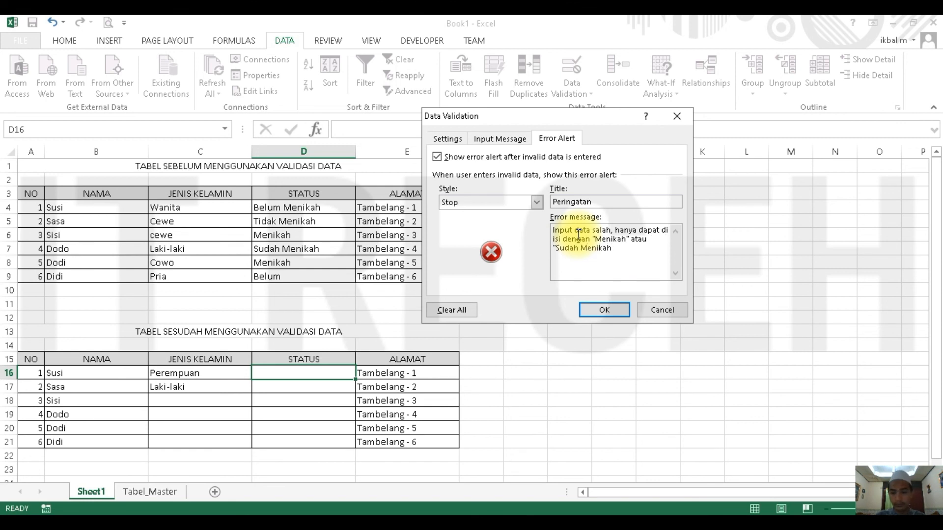
- Replace Sudah with Belum in the error message and apply the data validation to D16
key("Left")
key("Left")
key("Left")
key("Left")
key("Left")
key("Delete")
key("Delete")
key("Delete")
key("Delete")
key("Delete")
type("Belum")
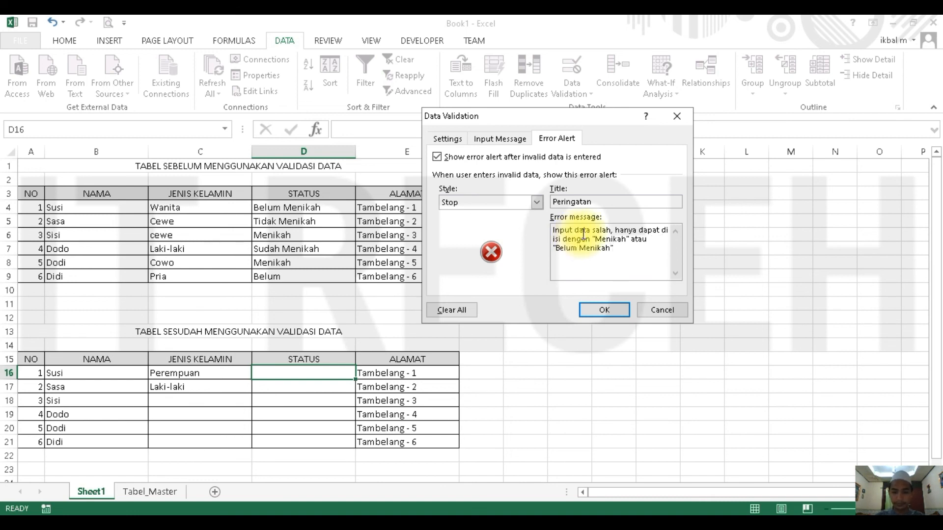
left_click(604, 310)
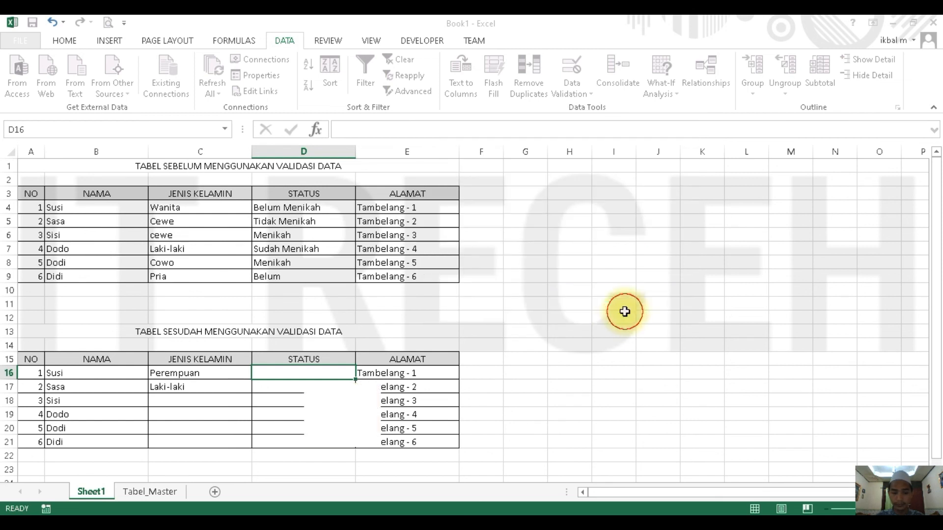
- Choose Menikah from the validation list in D16 and copy the cell to D17:D21
left_click(361, 374)
left_click(302, 385)
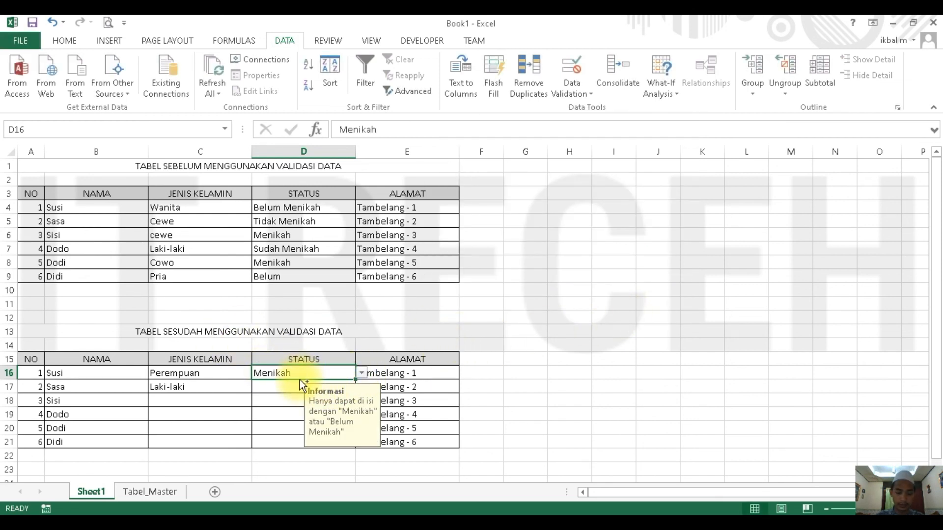
key("ctrl+c")
left_click_drag(279, 386, 291, 440)
key("ctrl+v")
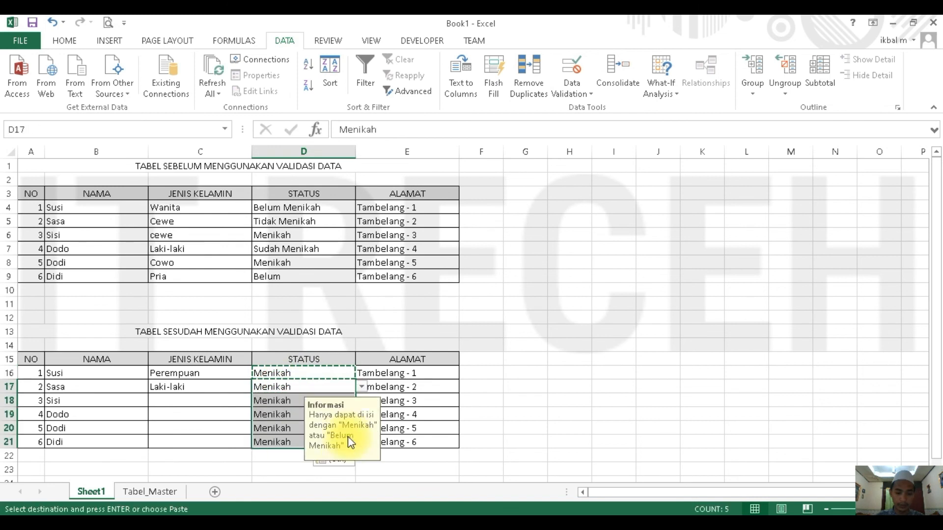
- Clear the pasted values from D17:D21 while keeping their validation, and go back to D16
key("ctrl+z")
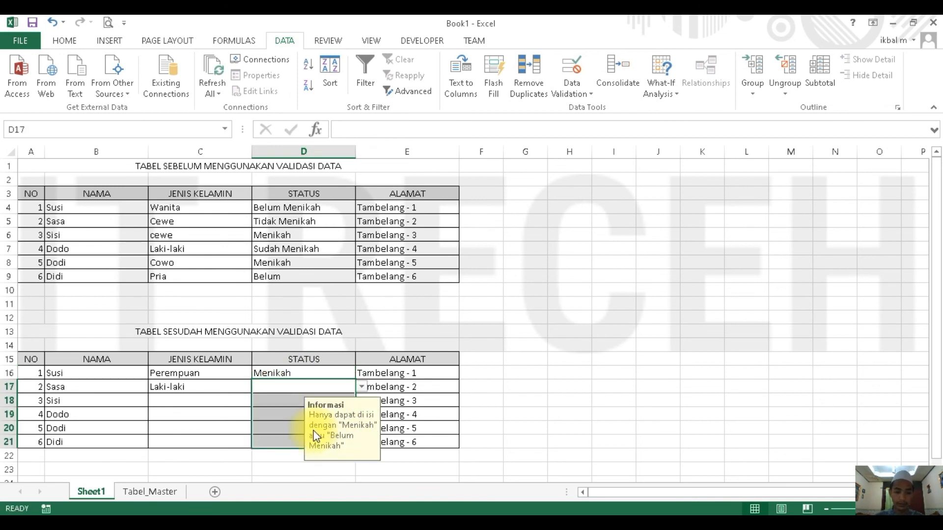
left_click(354, 329)
left_click(286, 388)
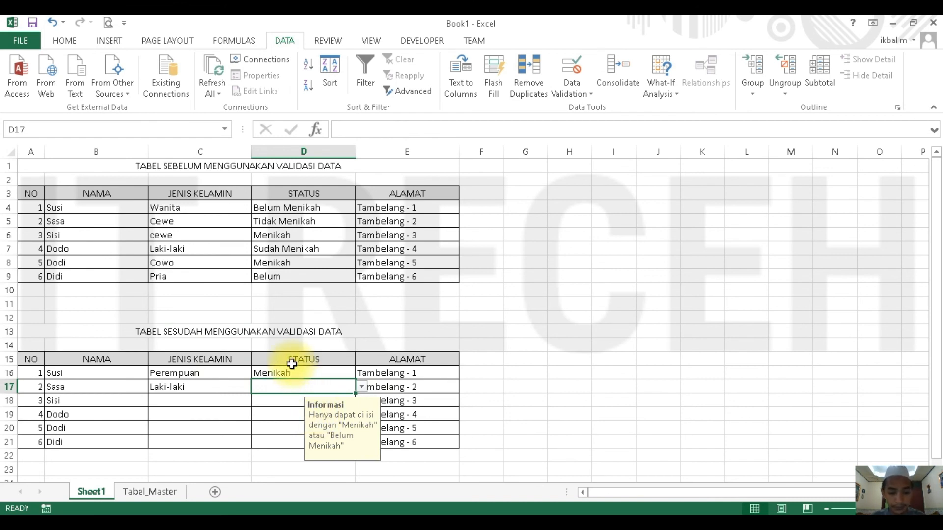
left_click(290, 374)
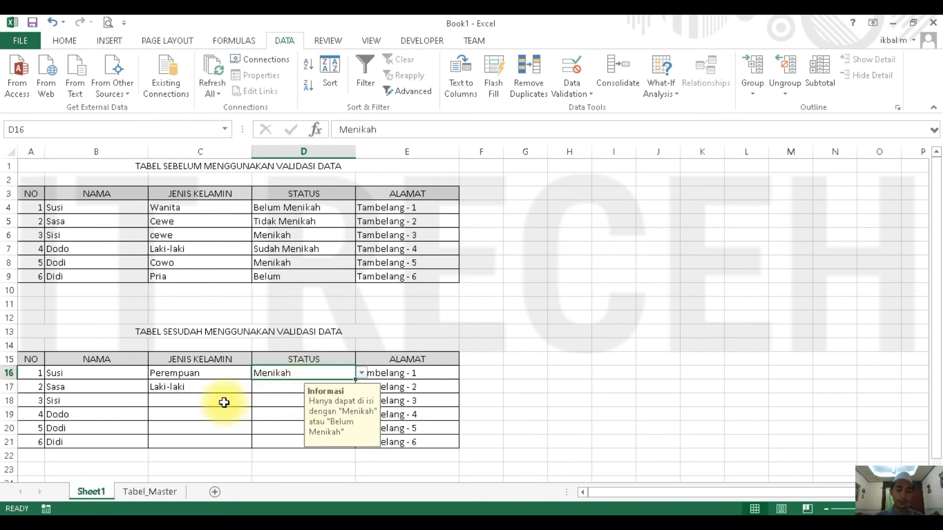